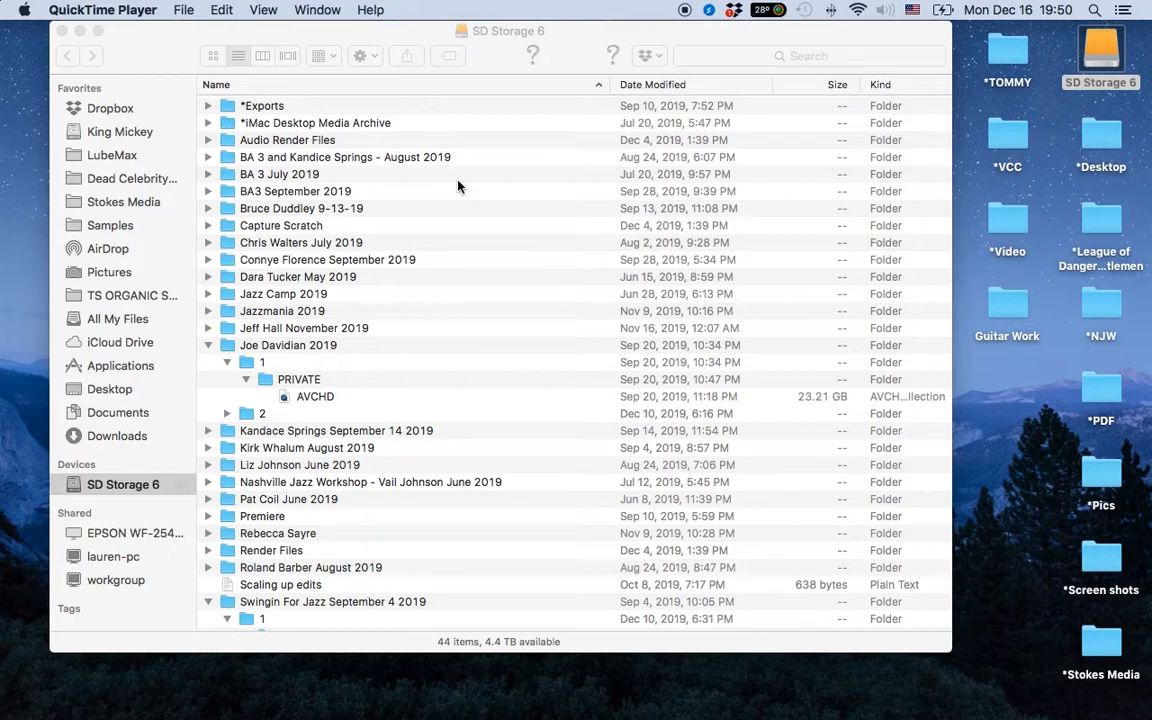
# Expand folder 2, then show the package contents of the AVCHD file in folder 1 and return to the drive's file list.
pyautogui.click(227, 413)
pyautogui.click(227, 413)
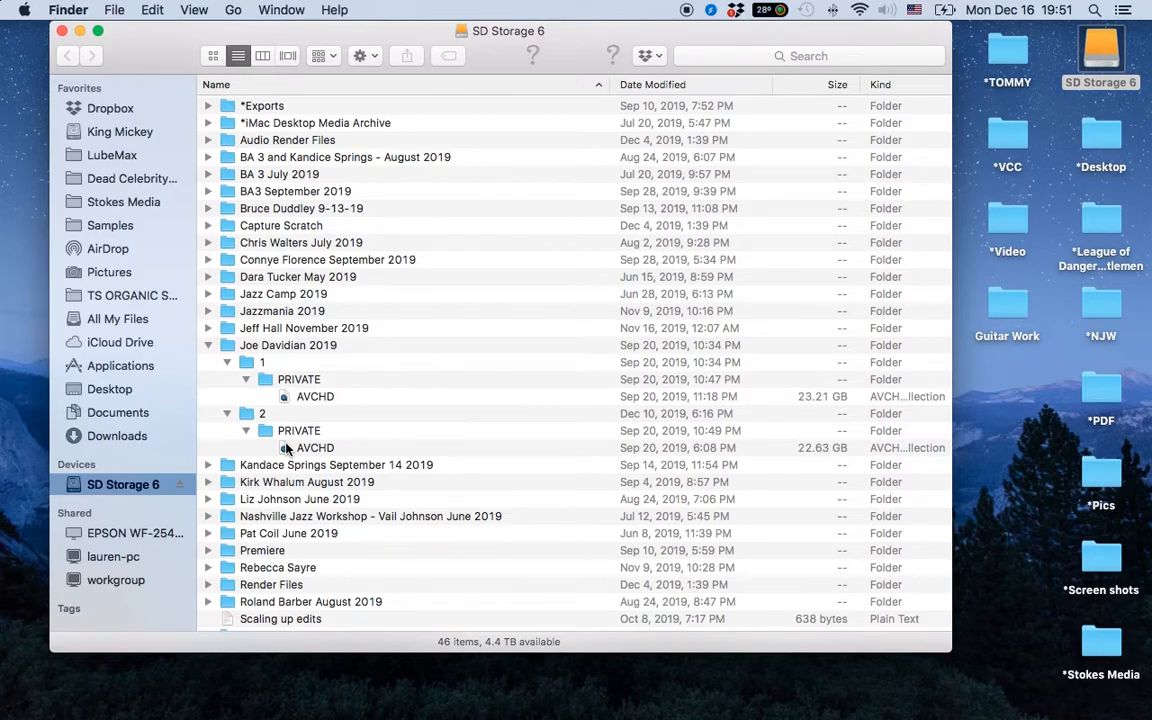
pyautogui.click(325, 400)
pyautogui.rightClick(325, 398)
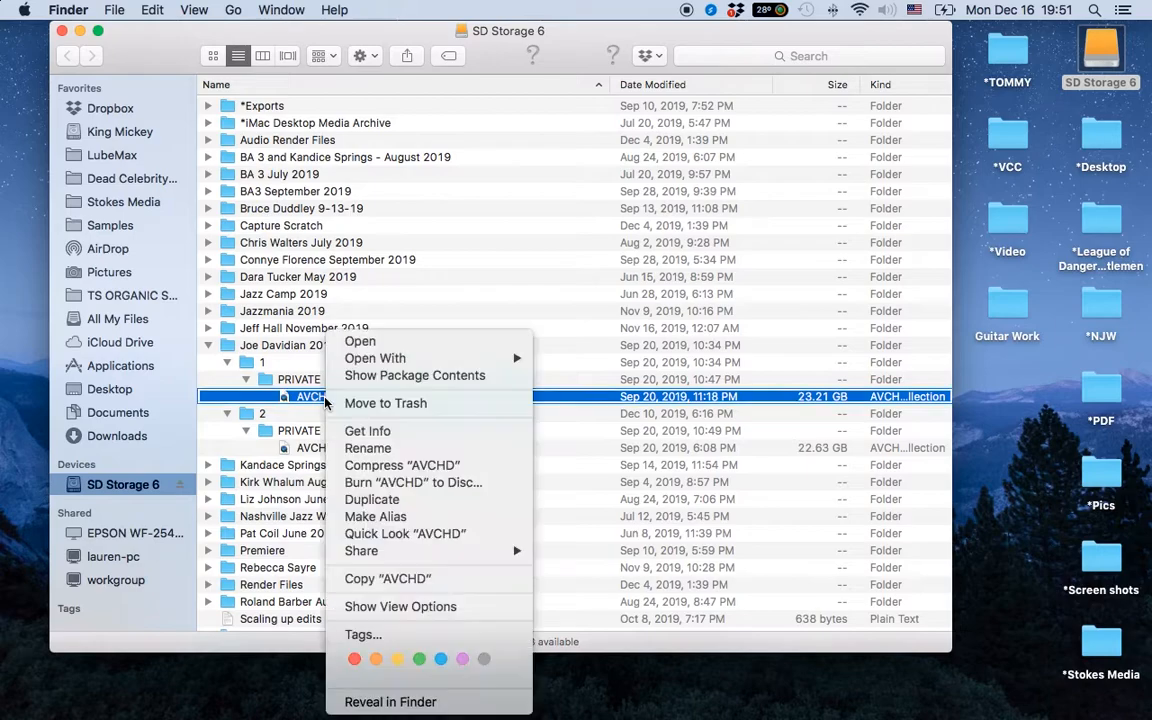
pyautogui.click(408, 377)
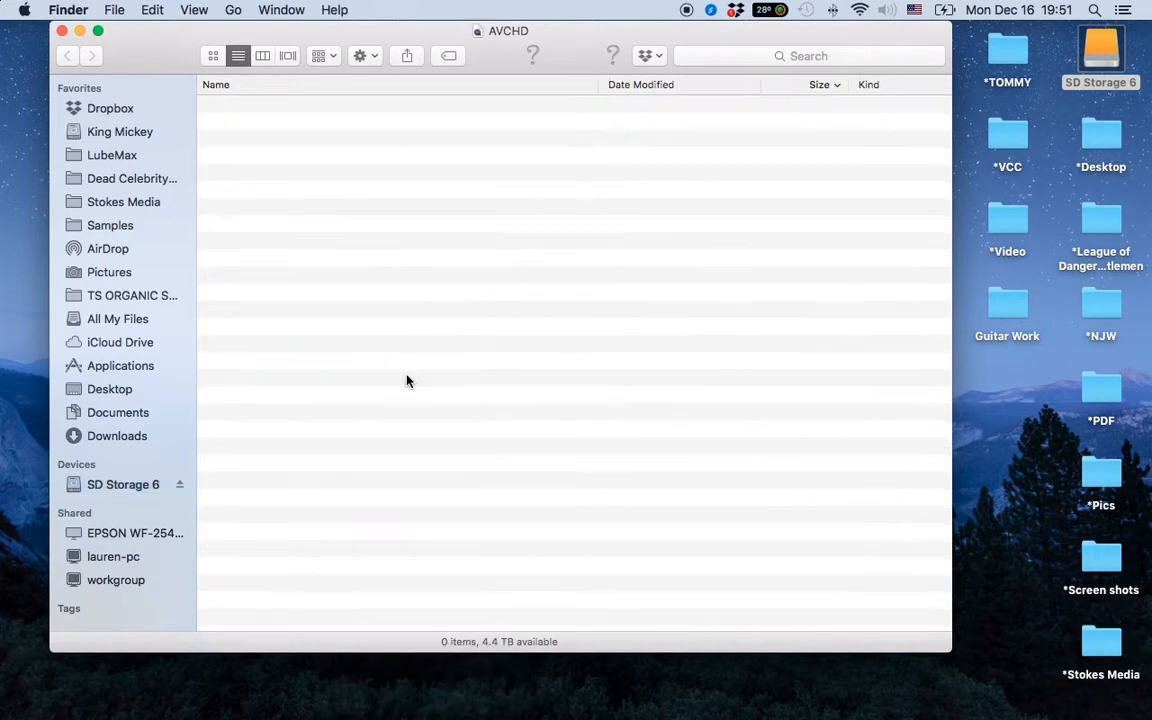
pyautogui.click(250, 108)
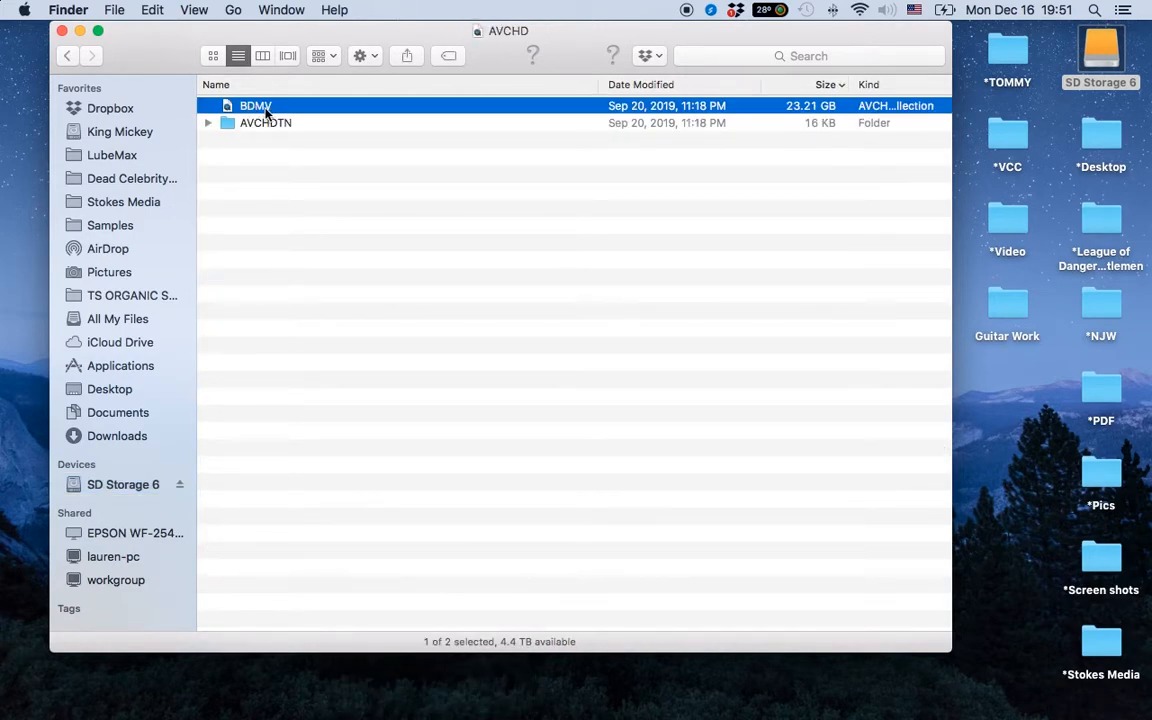
pyautogui.click(69, 58)
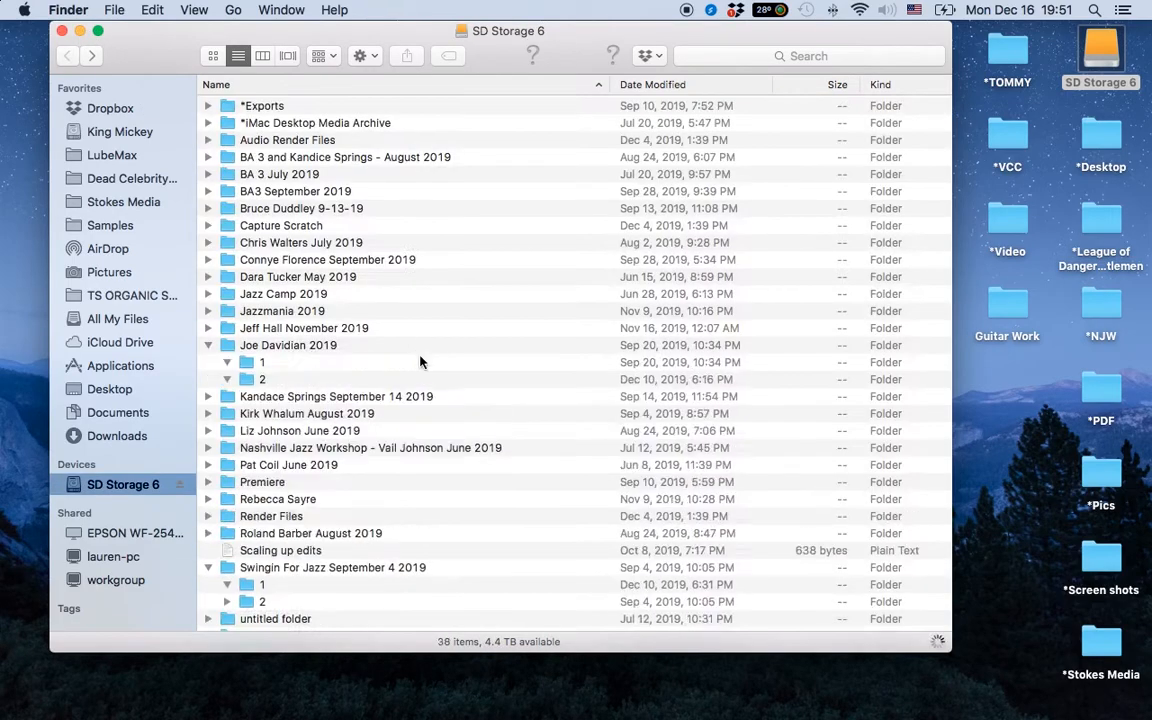
# Show the package contents of folder 1's AVCHD file and of the BDMV inside it, and expand the STREAM folder.
pyautogui.click(310, 399)
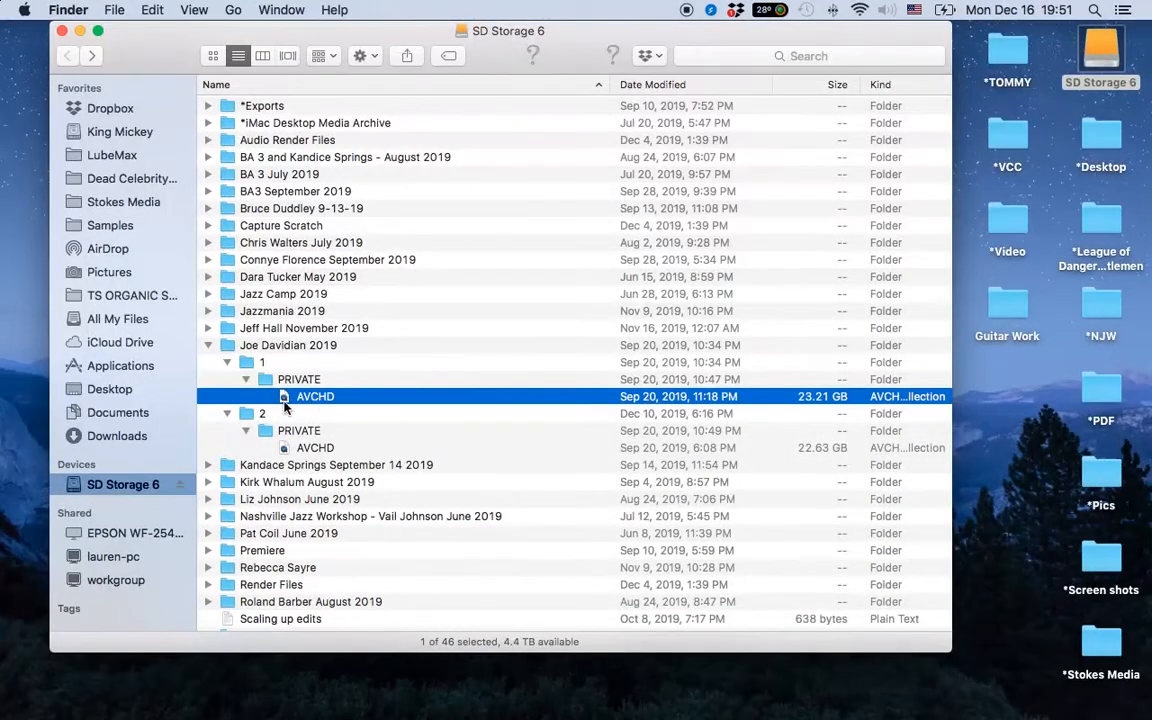
pyautogui.rightClick(323, 397)
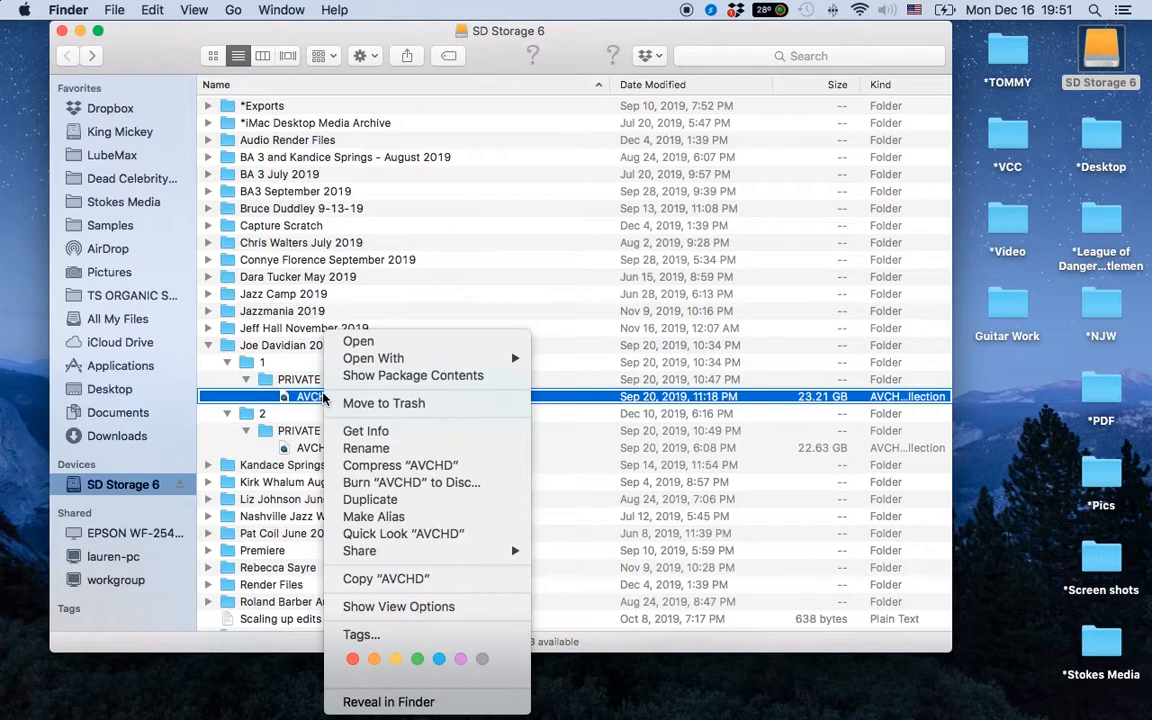
pyautogui.click(381, 376)
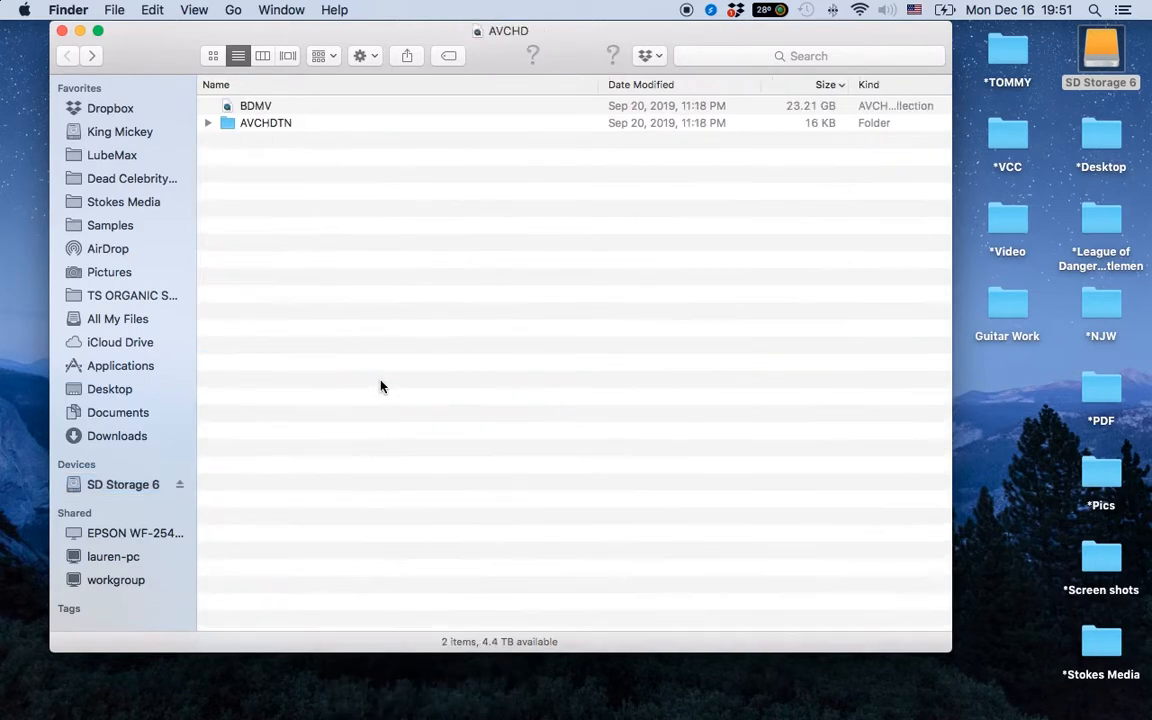
pyautogui.click(255, 107)
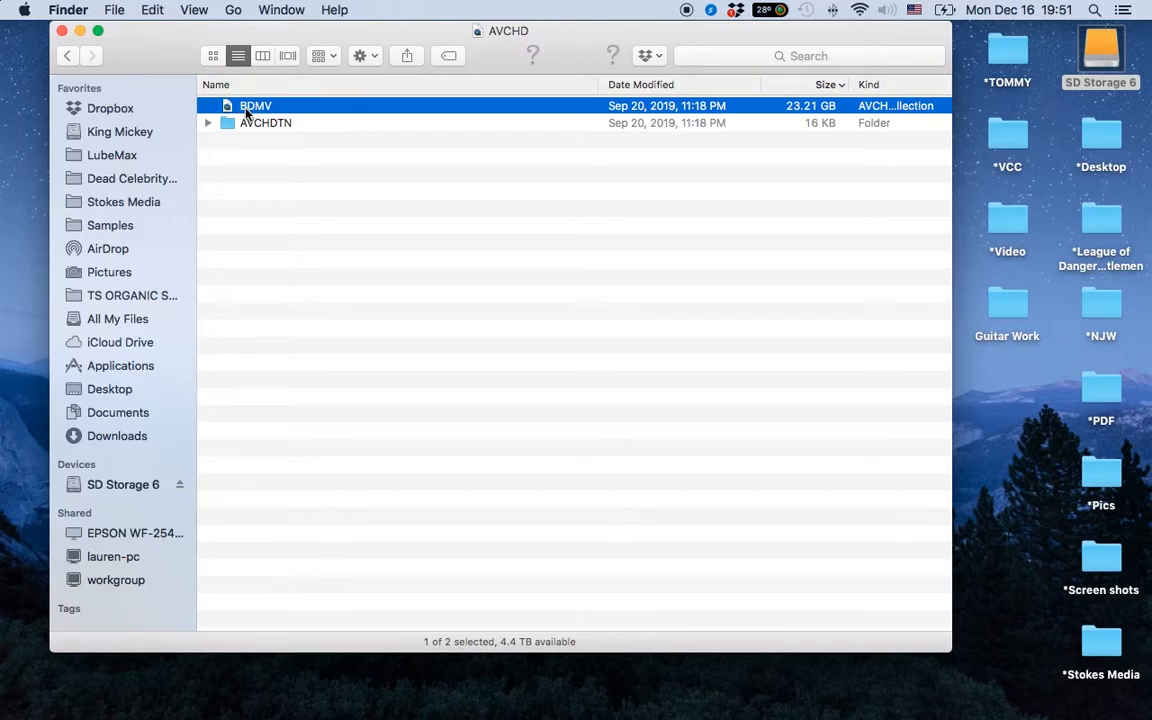
pyautogui.rightClick(246, 106)
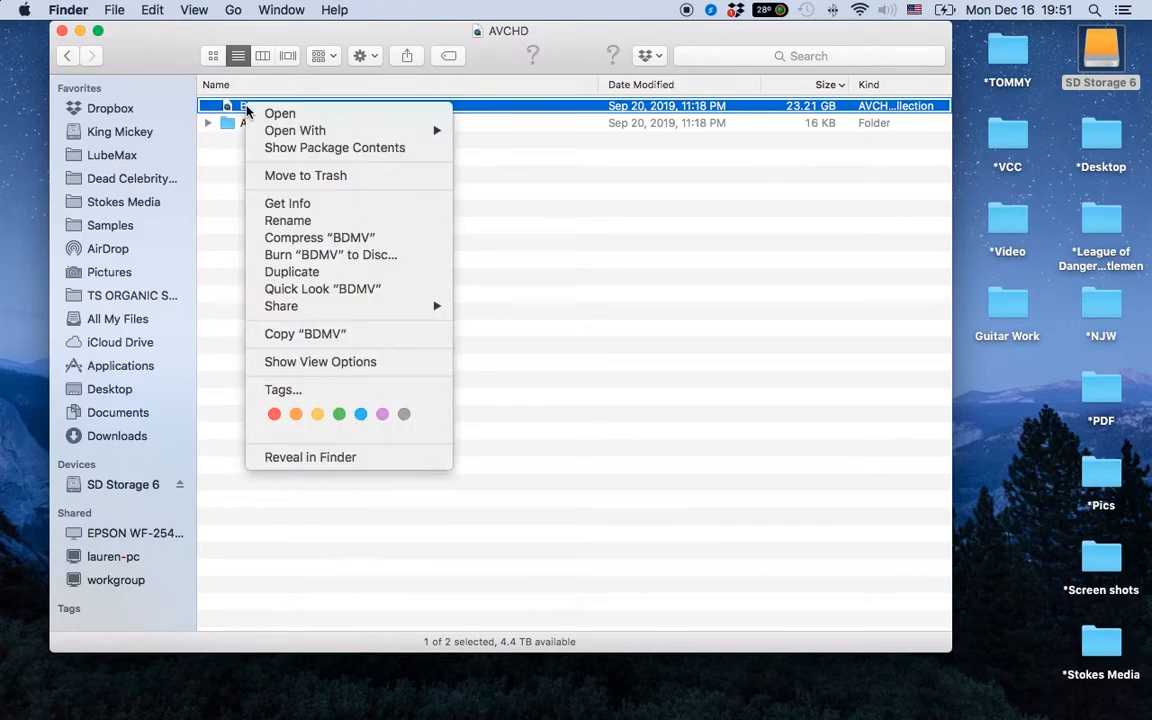
pyautogui.click(313, 152)
pyautogui.click(208, 106)
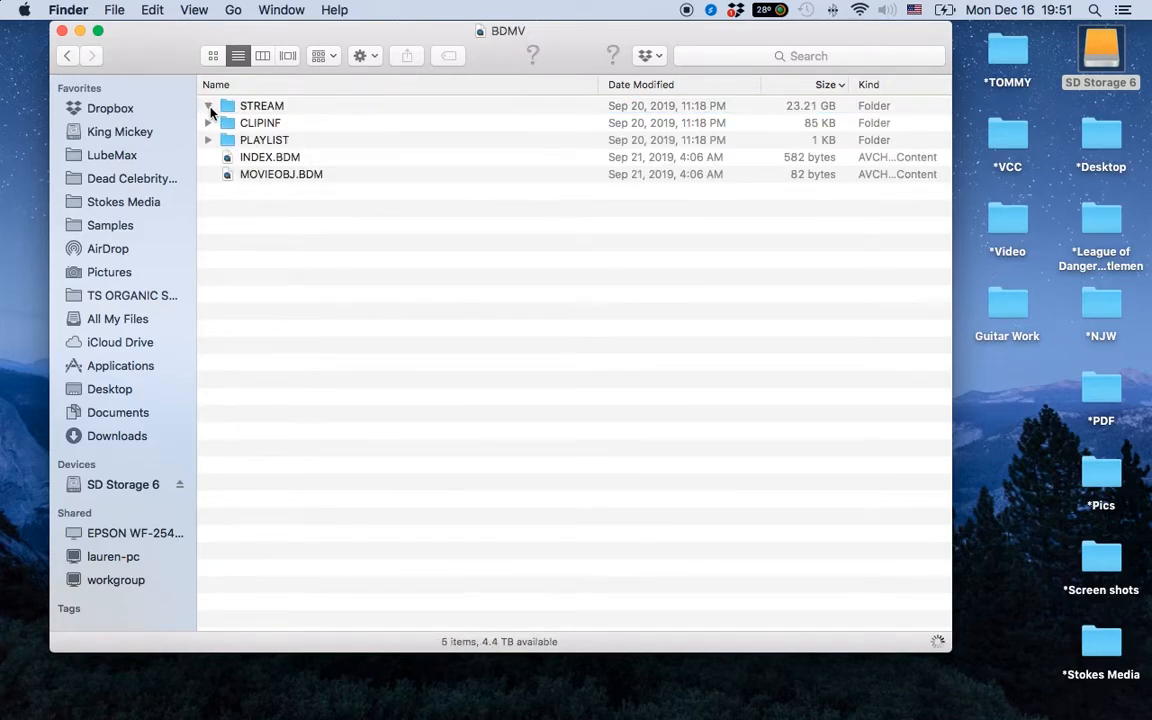
# Preview the 00004.MTS clip from the STREAM folder in Quick Look and close the preview.
pyautogui.click(275, 122)
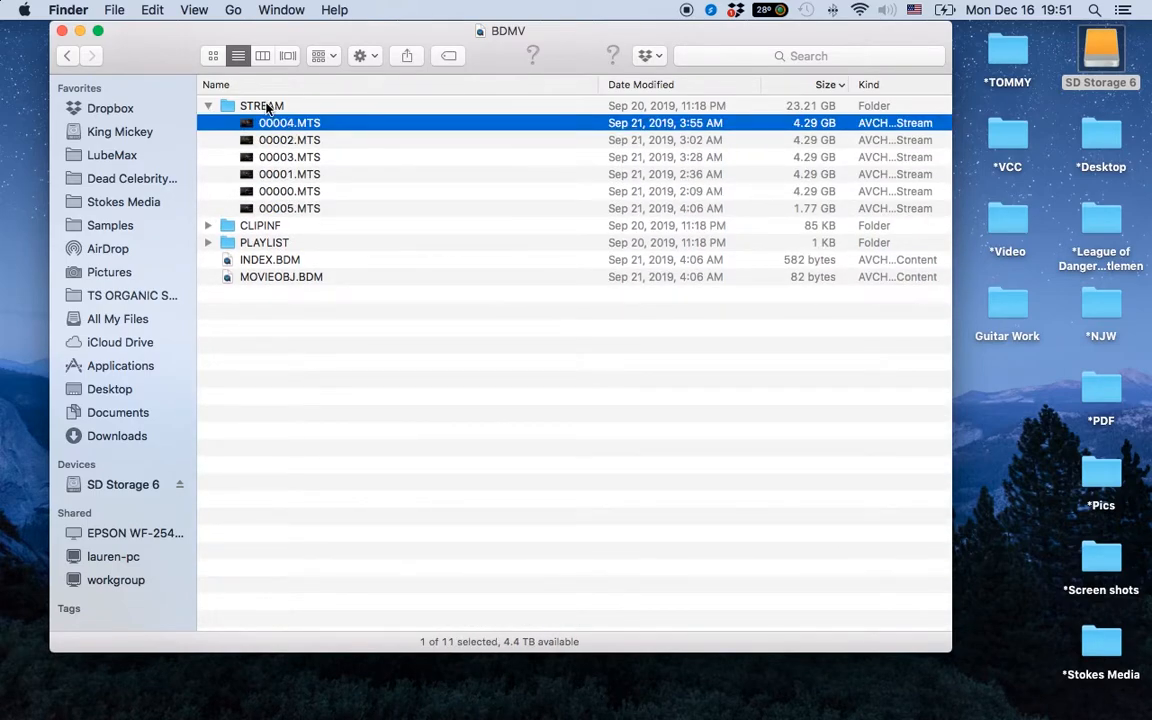
pyautogui.press('space')
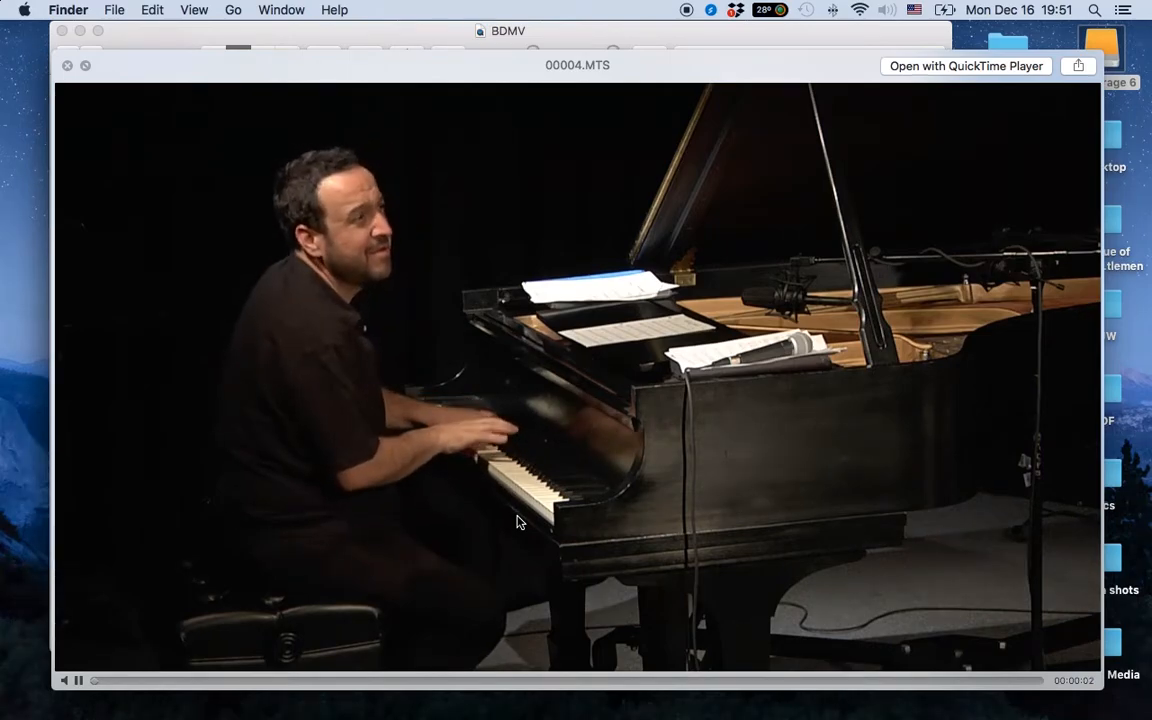
pyautogui.press('space')
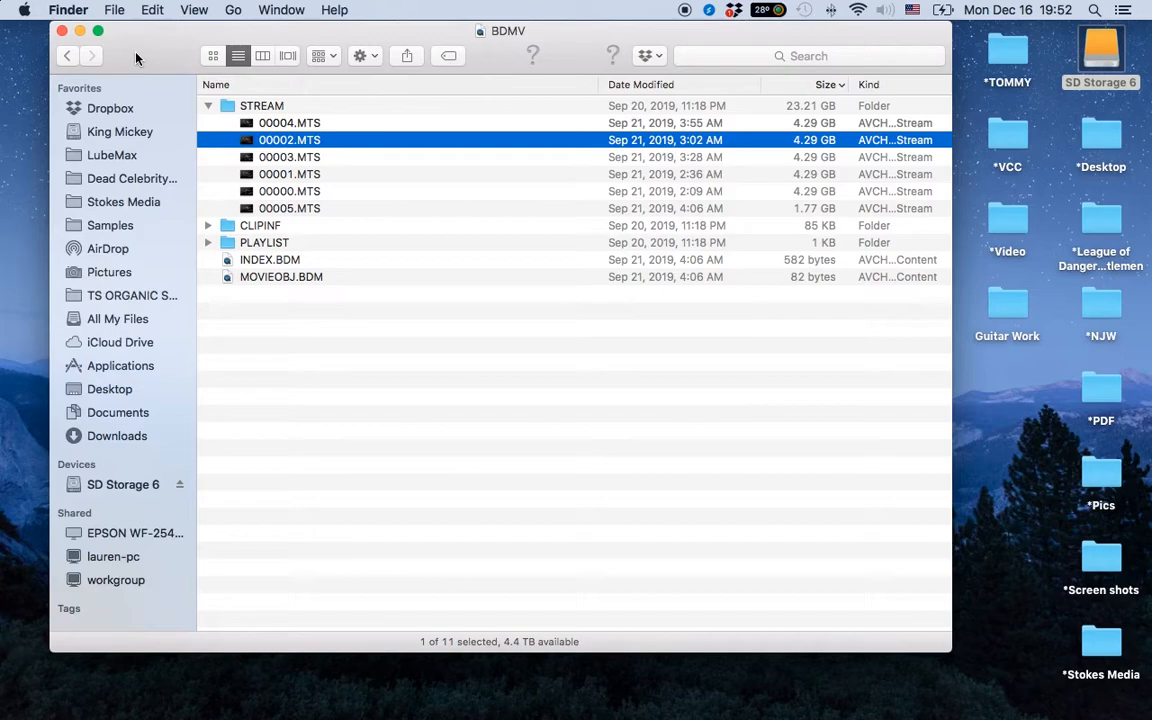
# Return to the drive's file list and open folder 1's AVCHD file with QuickTime Player.
pyautogui.click(67, 56)
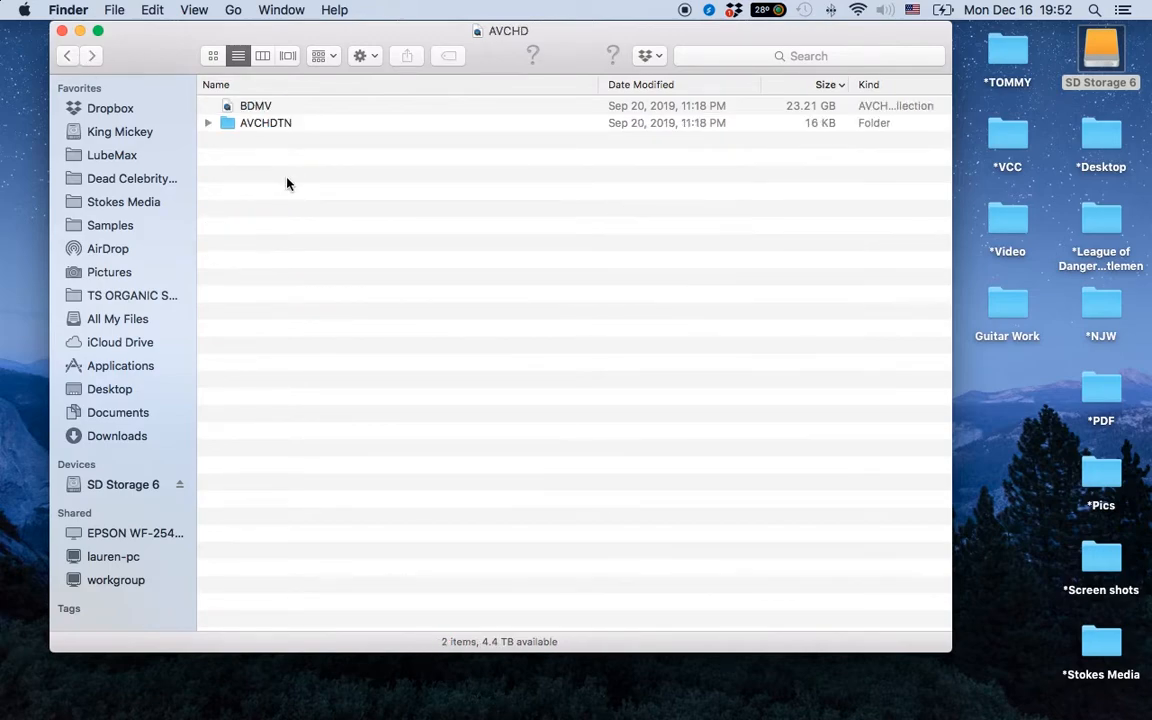
pyautogui.click(66, 56)
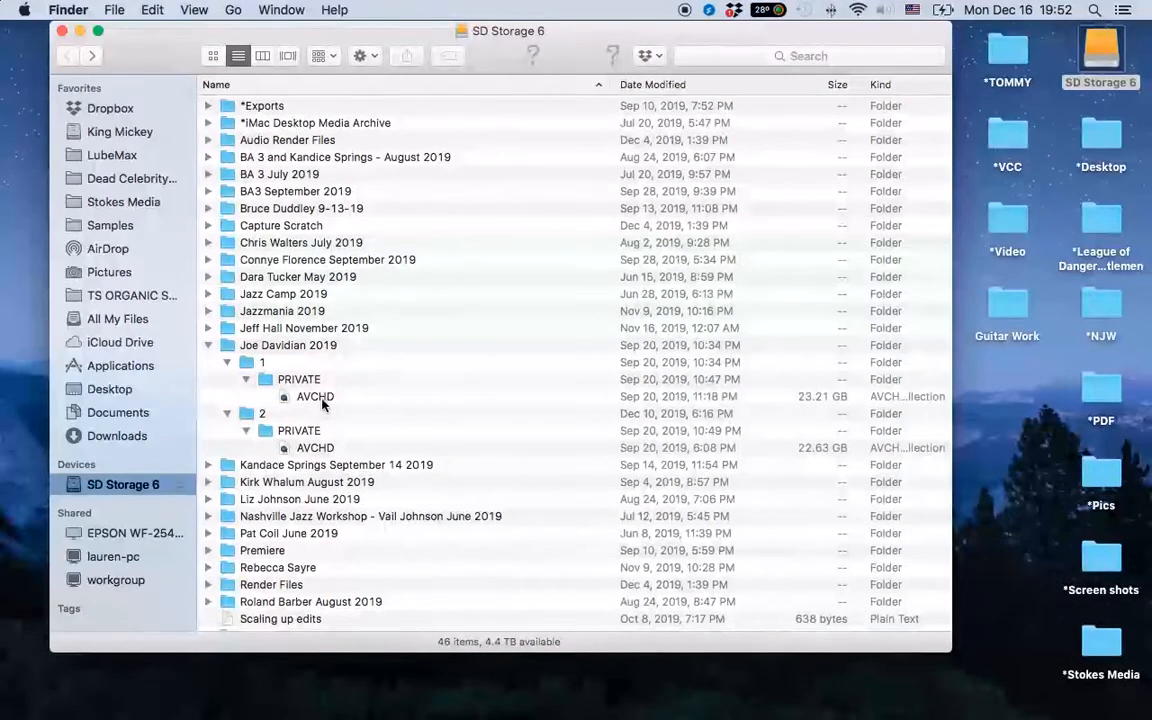
pyautogui.click(322, 397)
pyautogui.rightClick(325, 399)
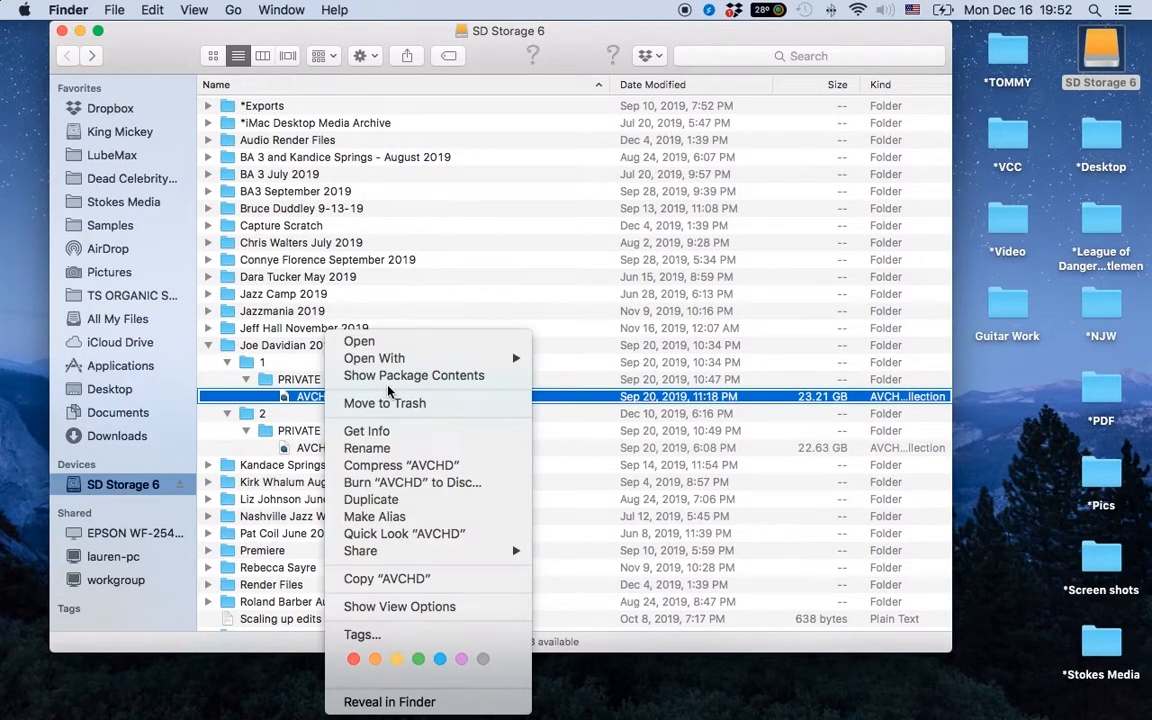
pyautogui.moveTo(403, 362)
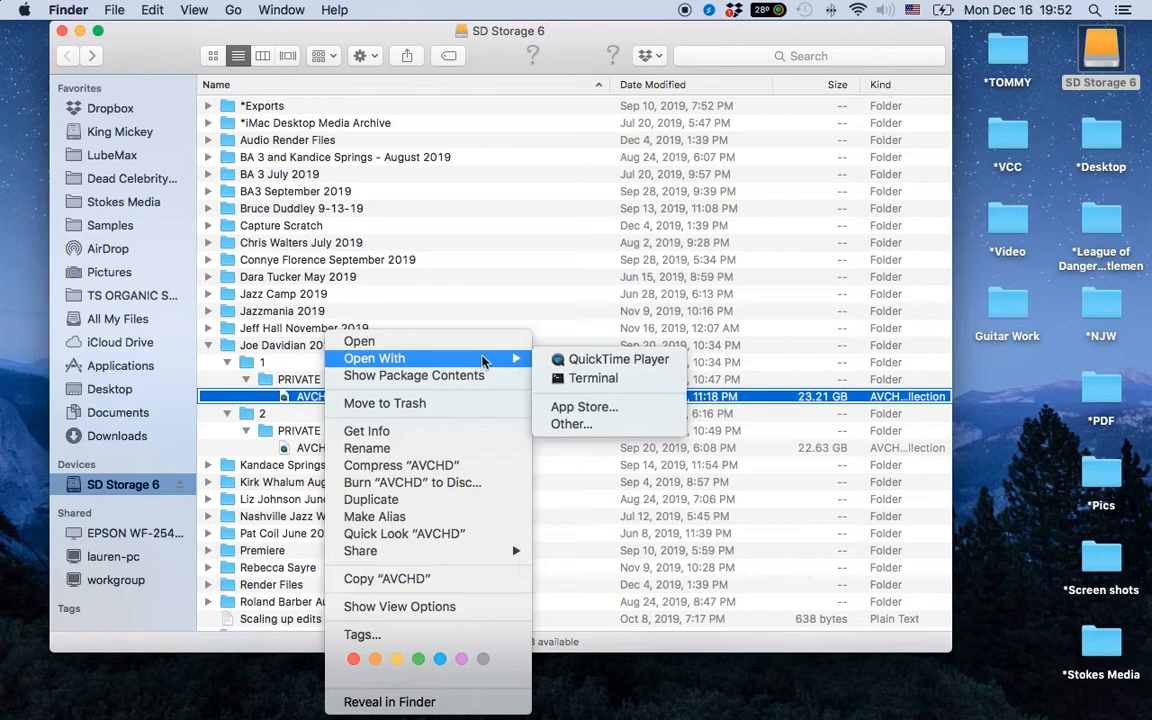
pyautogui.click(325, 399)
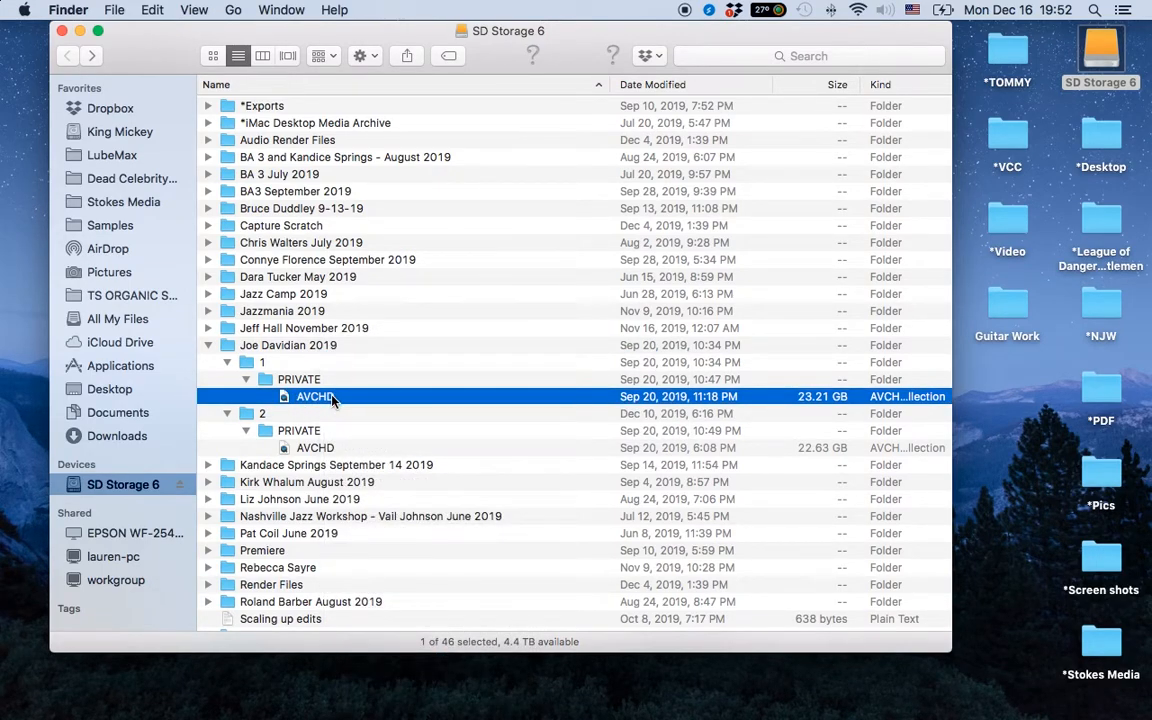
pyautogui.rightClick(333, 398)
pyautogui.moveTo(420, 358)
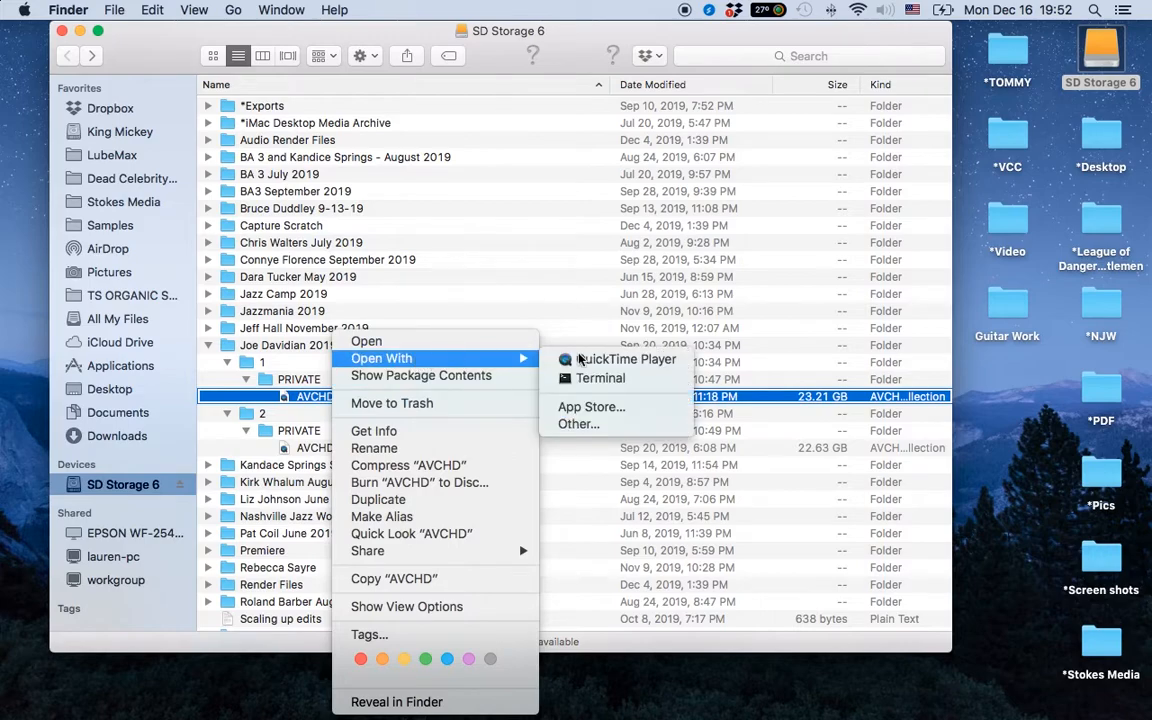
pyautogui.click(643, 361)
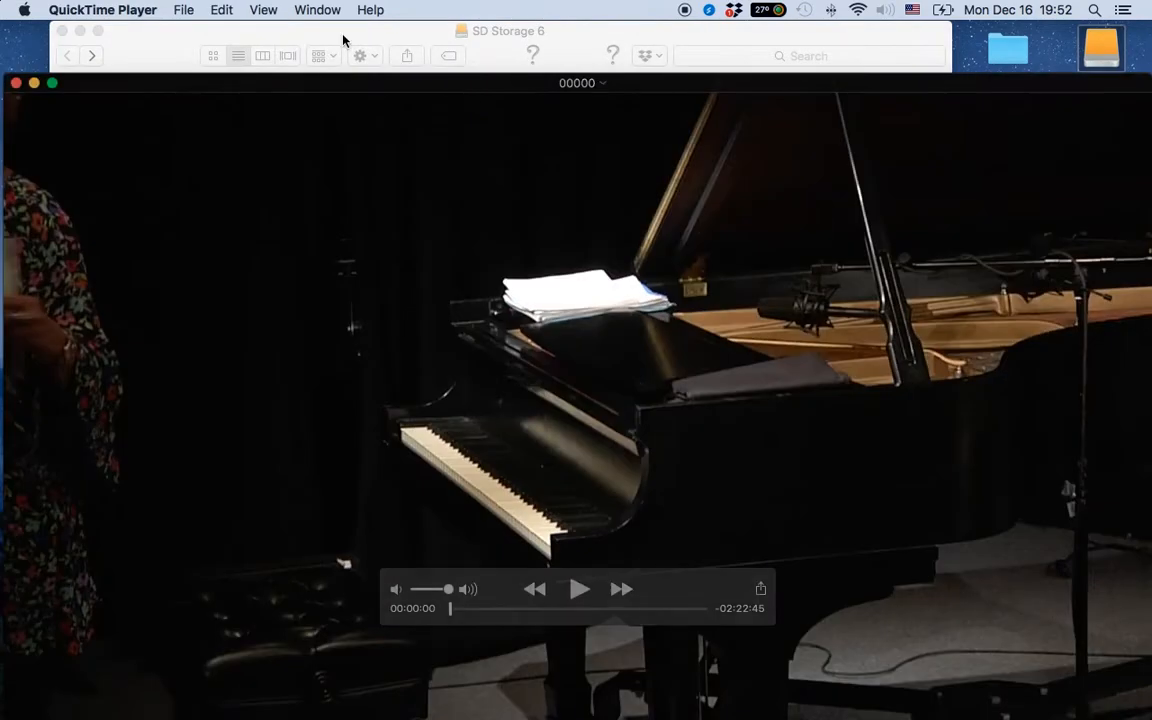
# Start a 1080p export of the opened movie, cancel it and close the movie.
pyautogui.click(186, 9)
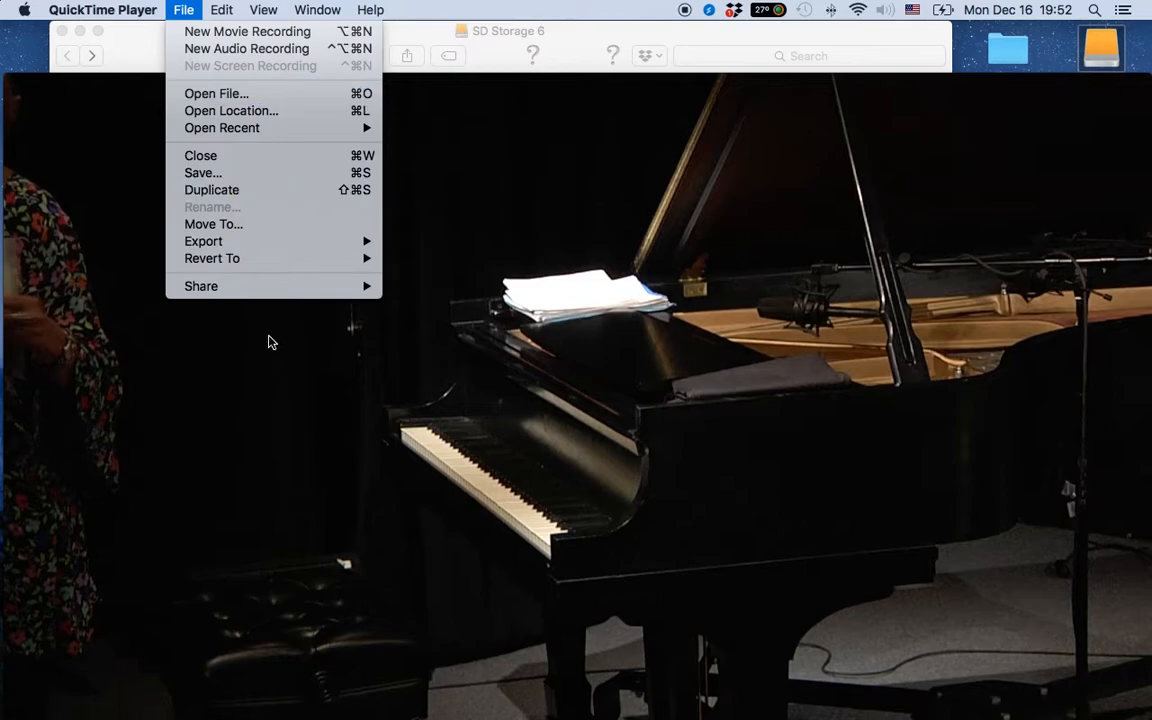
pyautogui.moveTo(288, 249)
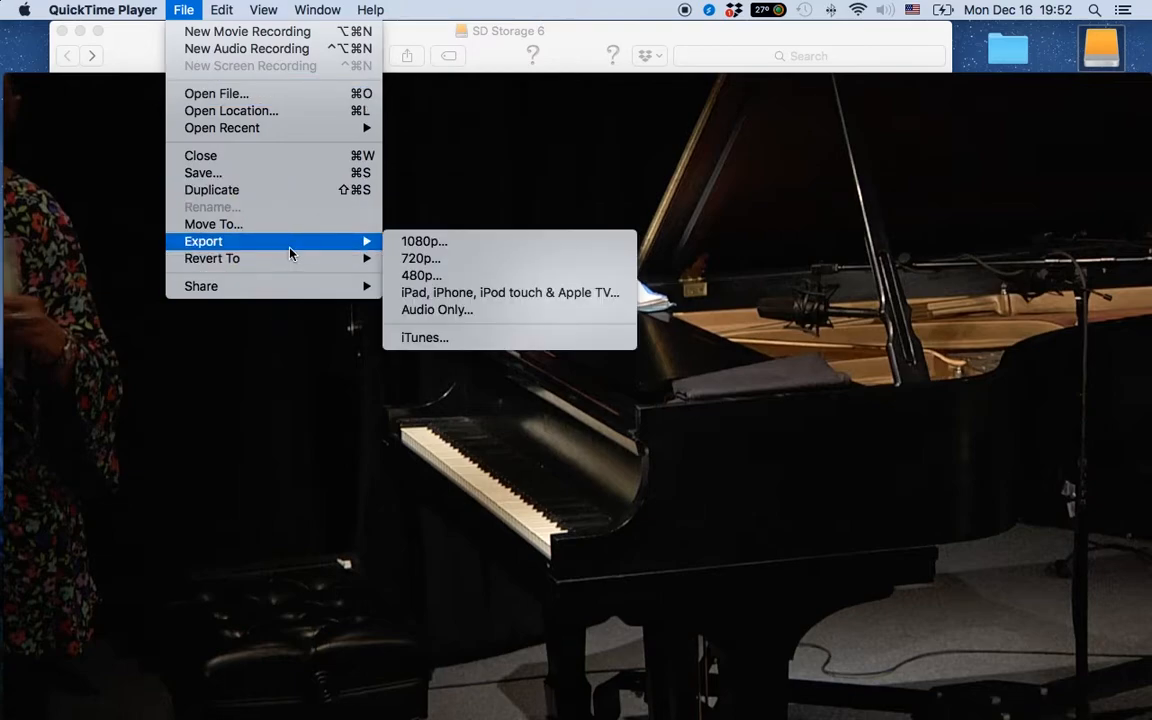
pyautogui.click(416, 243)
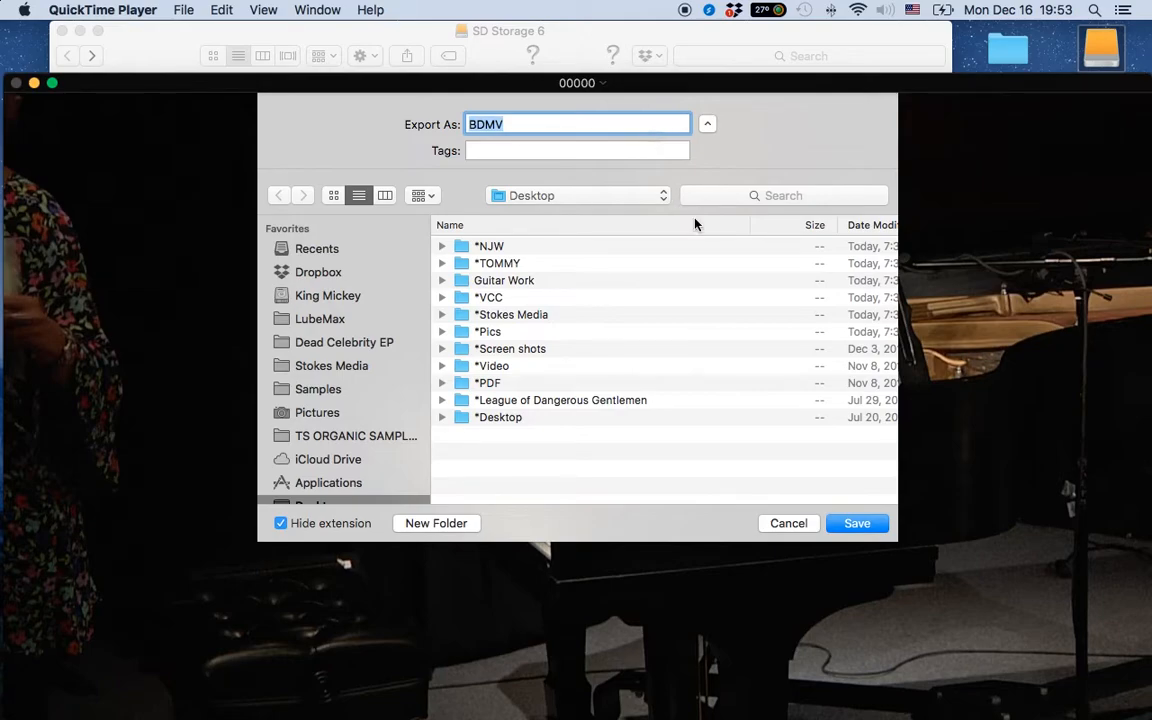
pyautogui.click(788, 523)
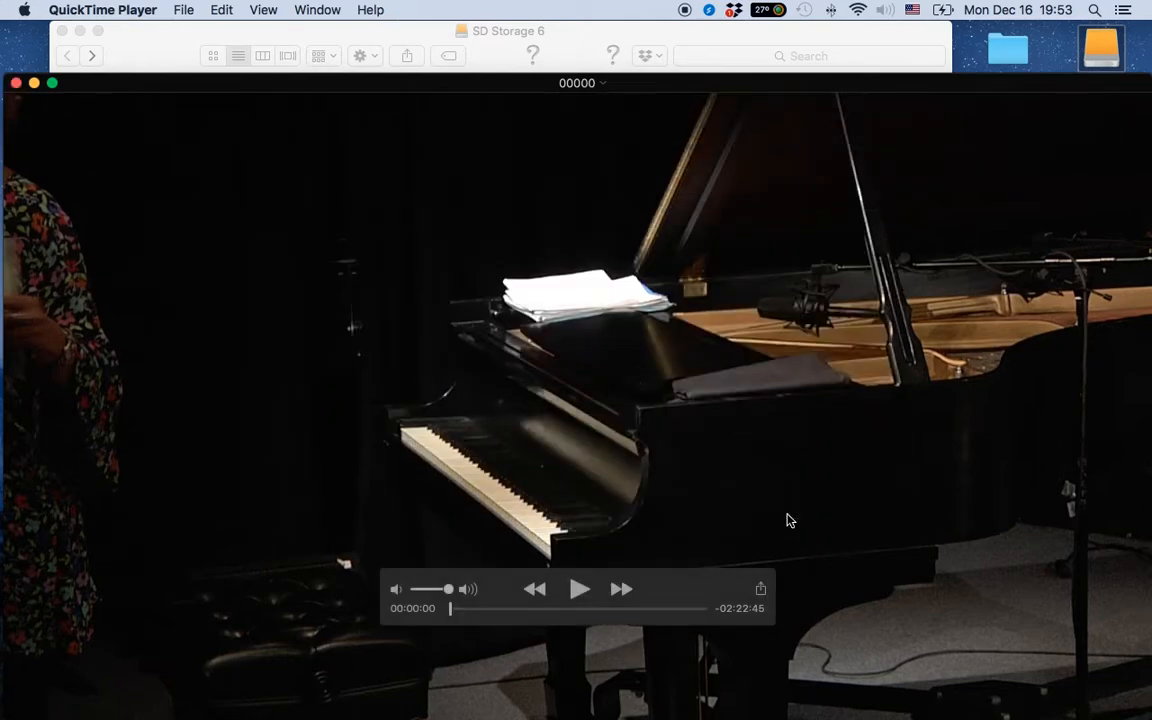
pyautogui.press('super+w')
# Open the AVCHD file in folder 2 with QuickTime Player.
pyautogui.click(320, 459)
pyautogui.click(320, 448)
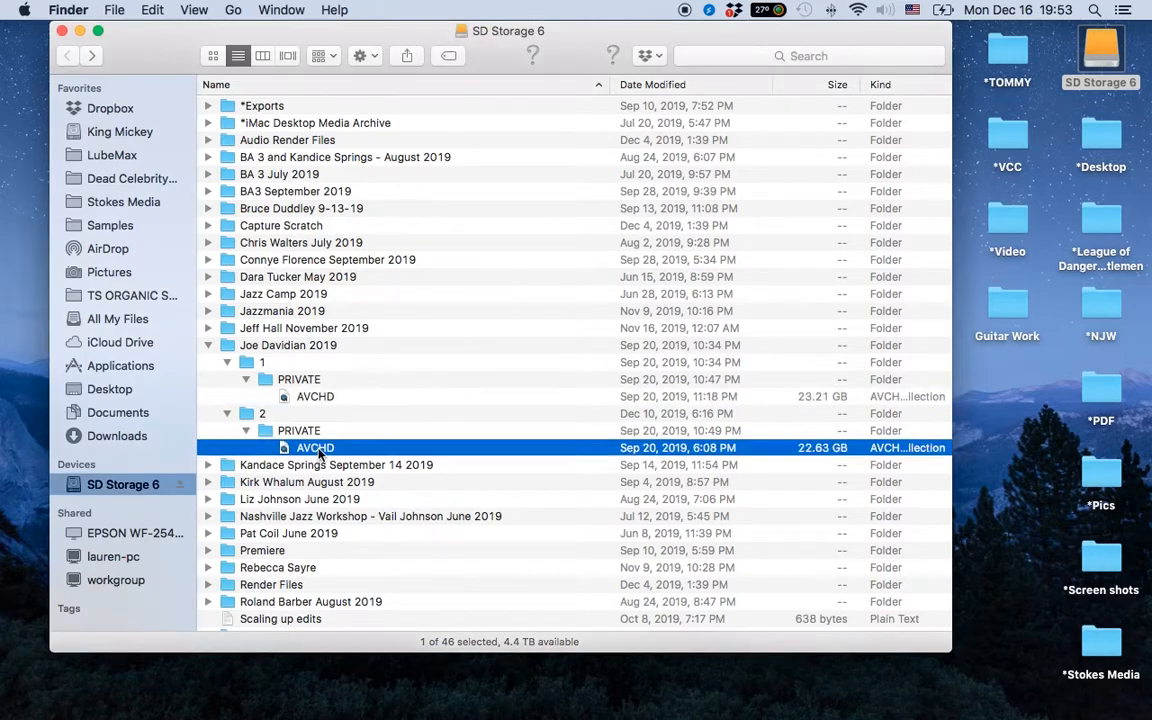
pyautogui.rightClick(320, 448)
pyautogui.moveTo(443, 359)
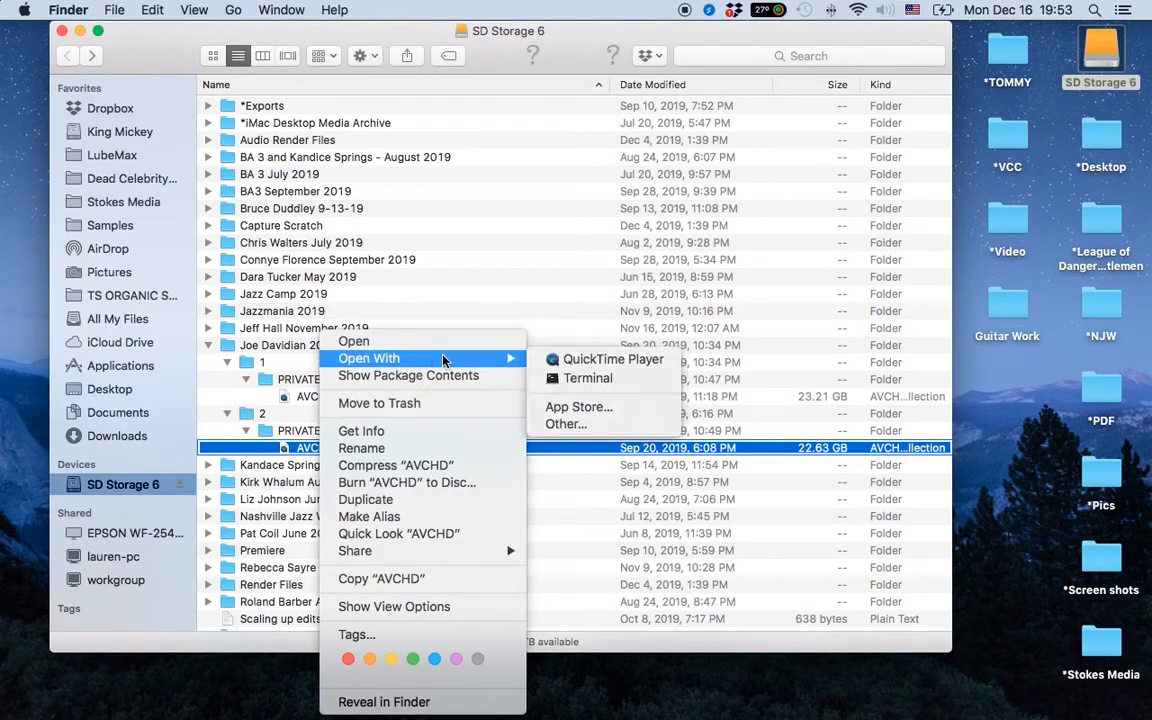
pyautogui.click(567, 360)
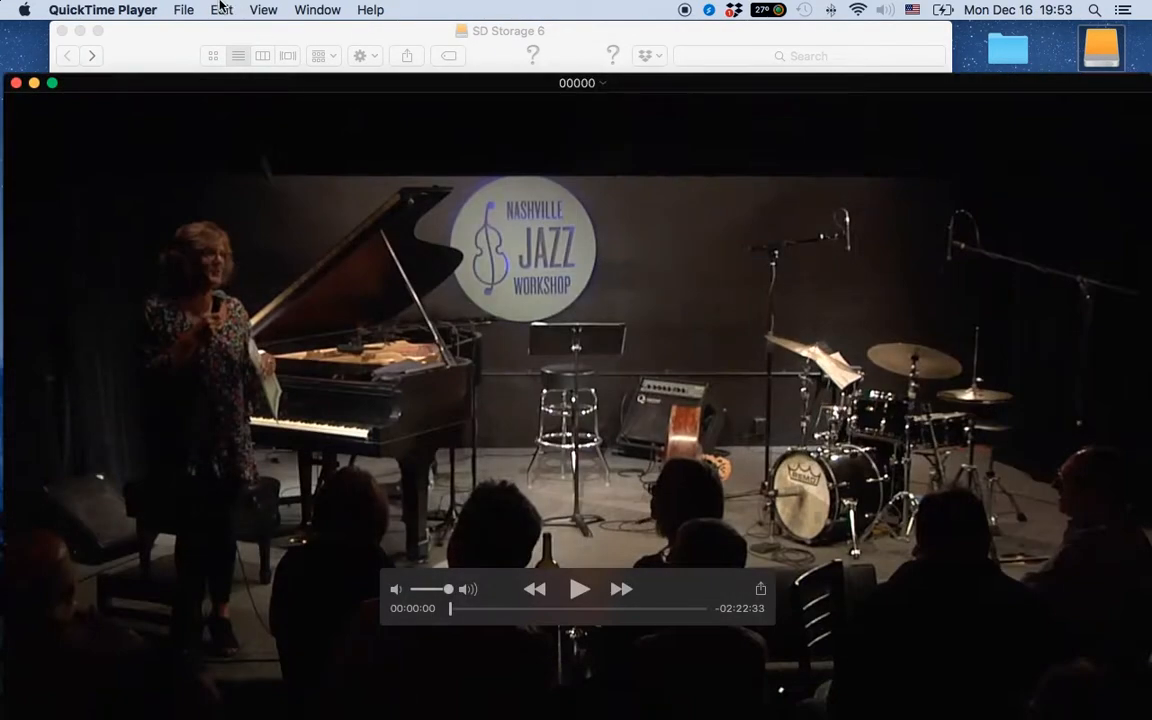
# Start a 720p export of the movie opened from folder 2.
pyautogui.click(183, 10)
pyautogui.moveTo(240, 241)
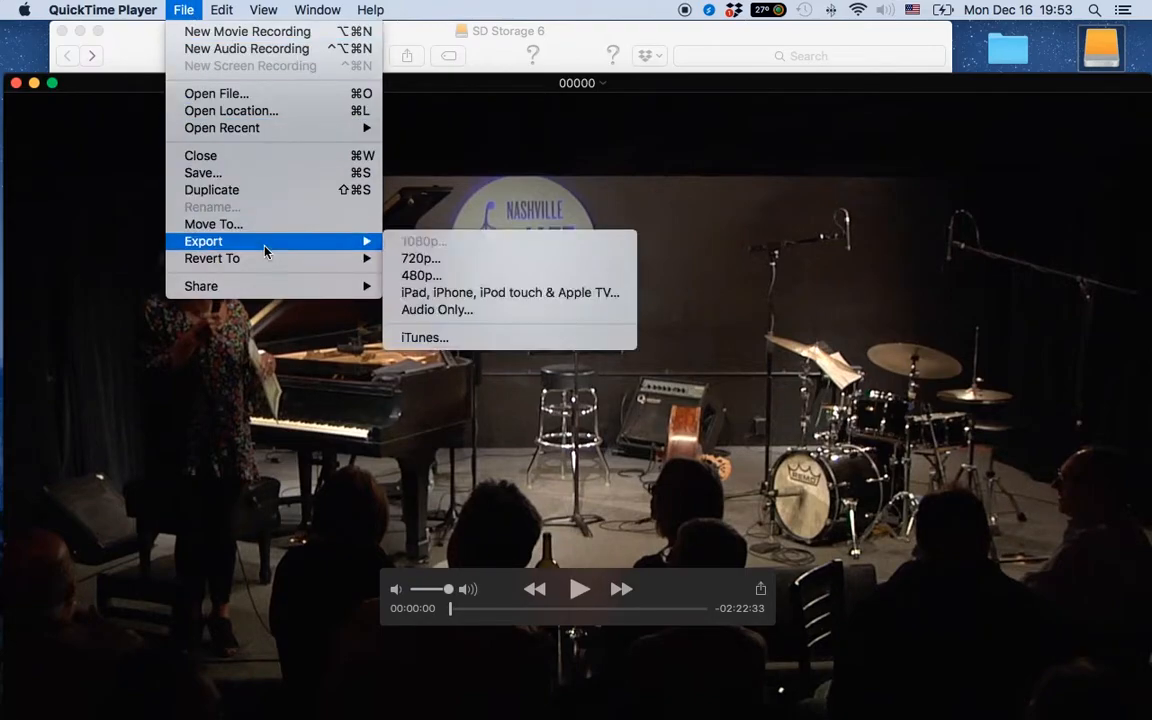
pyautogui.click(431, 259)
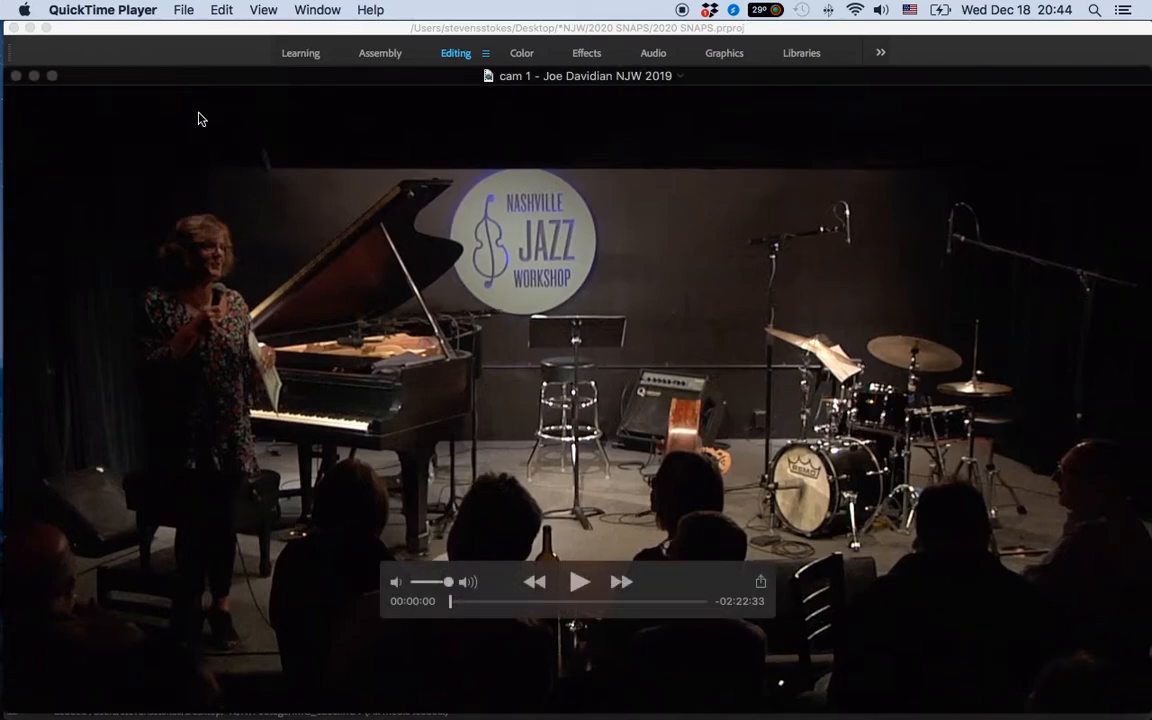
pyautogui.click(180, 9)
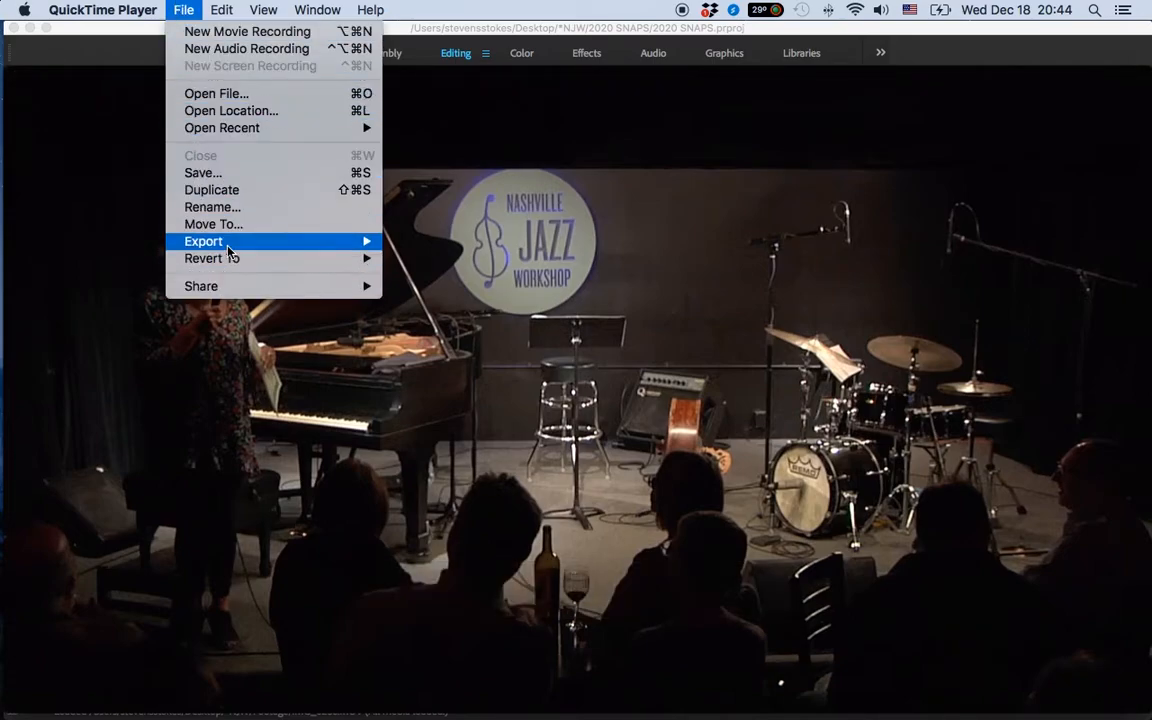
pyautogui.moveTo(228, 249)
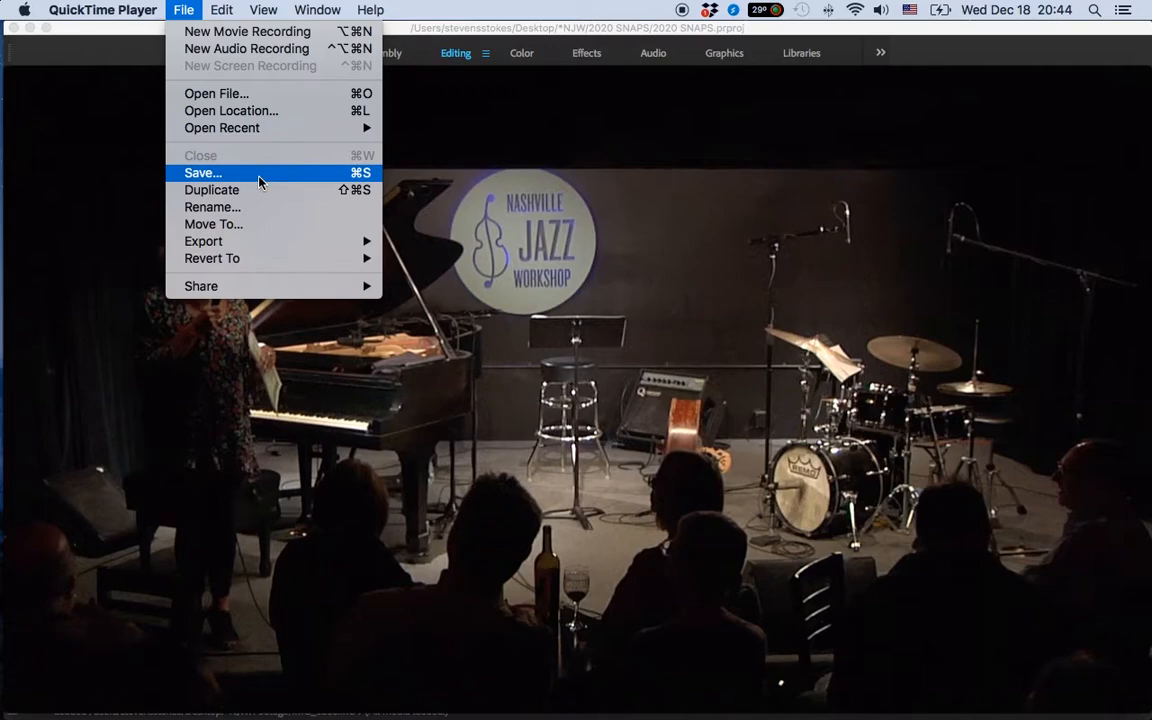
pyautogui.click(491, 4)
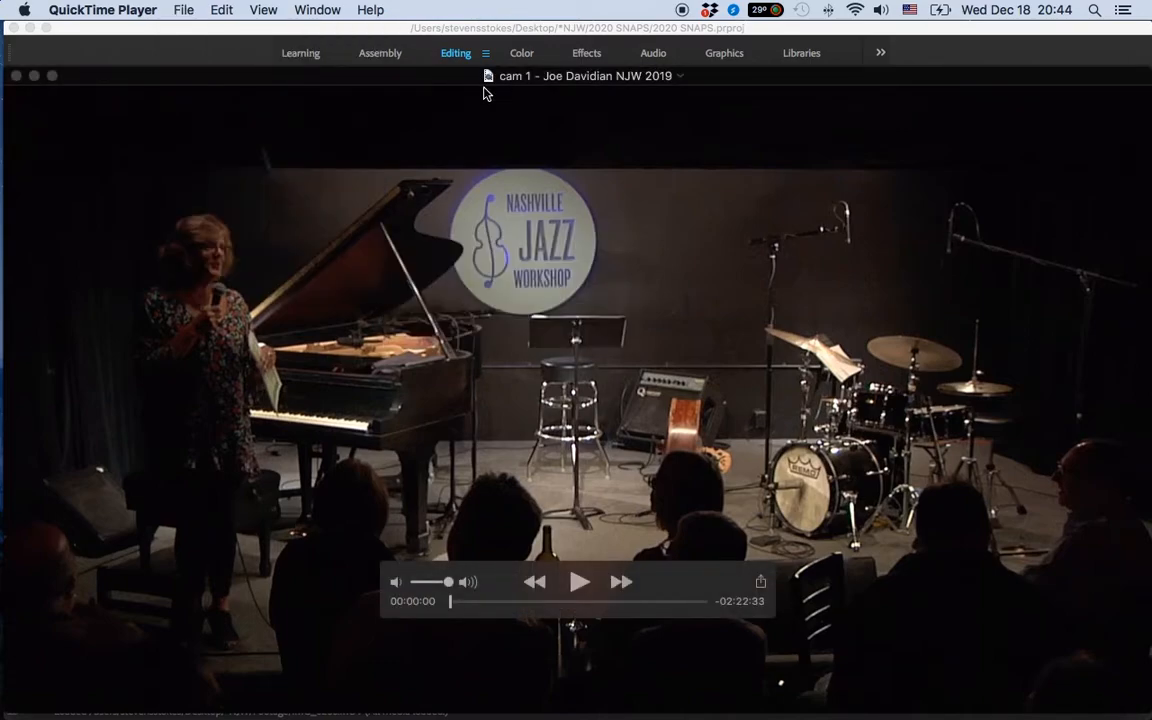
pyautogui.press('super+q')
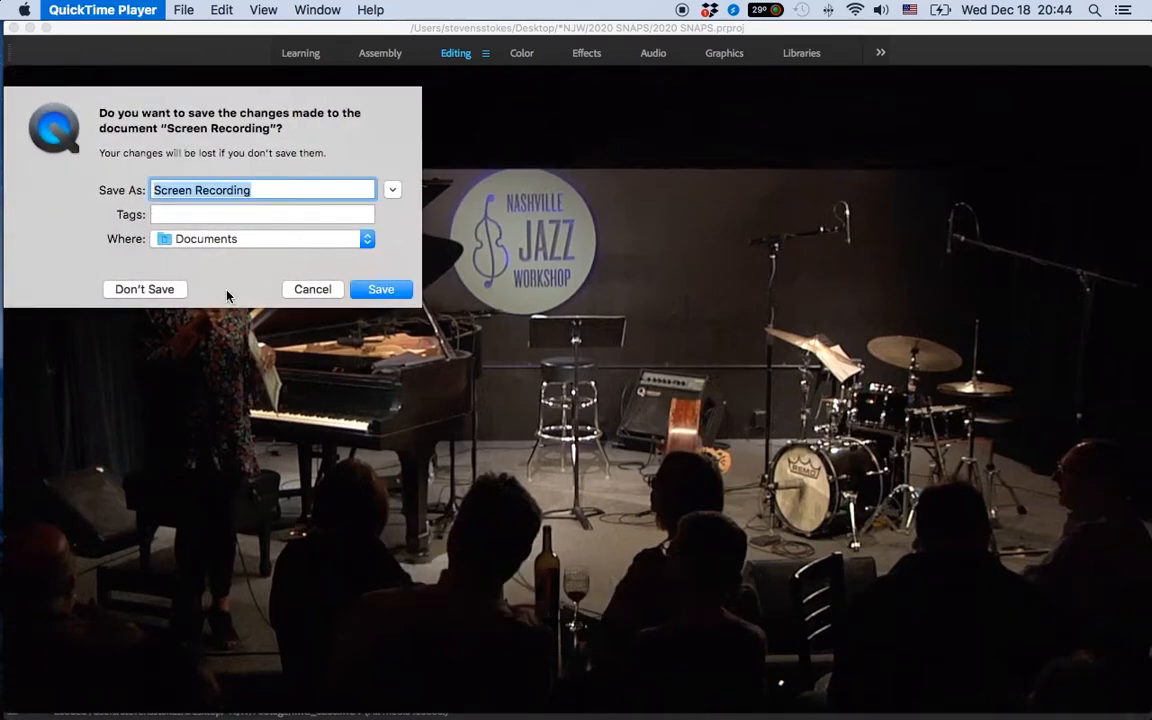
pyautogui.click(303, 289)
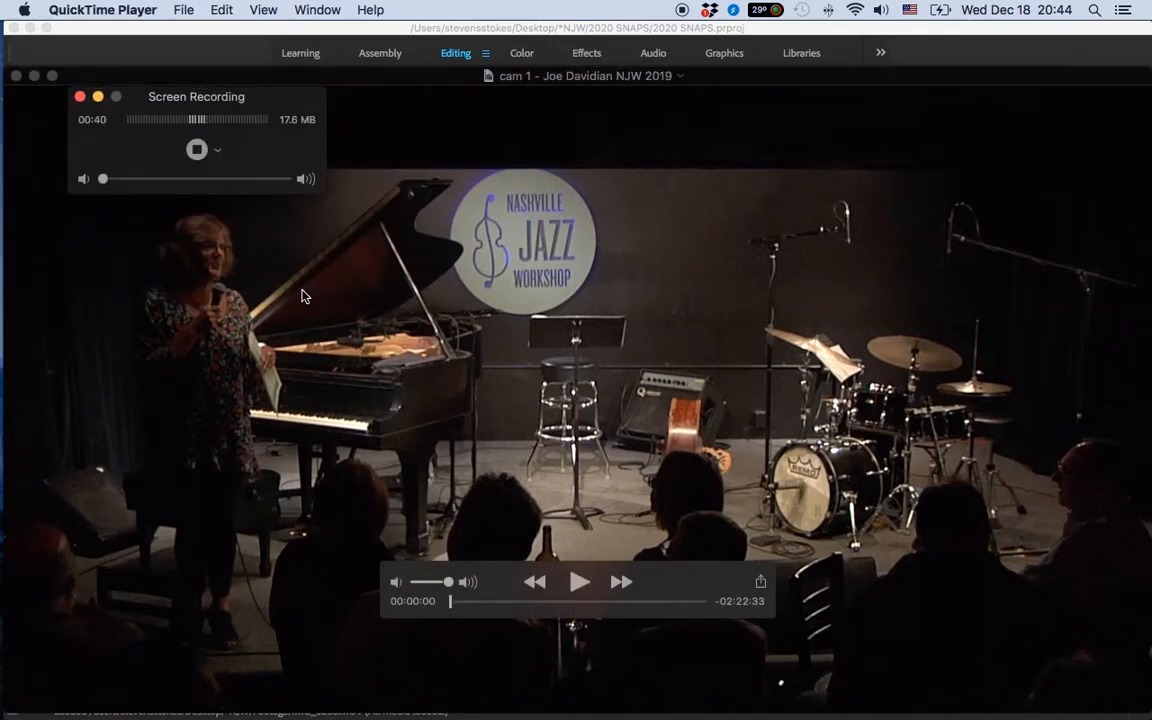
# Switch to the Premiere Pro project and bring up the 2020 SNAPS Finder folder, placed clear of the Project panel.
pyautogui.press('super+Tab')
pyautogui.click(269, 304)
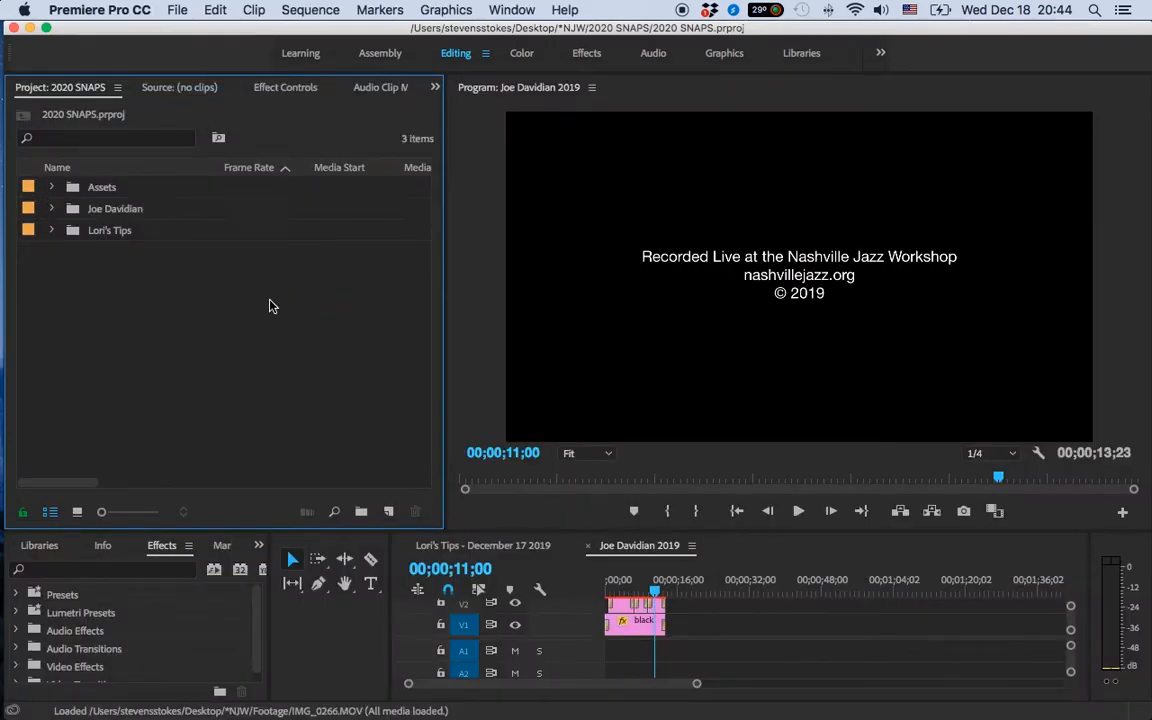
pyautogui.press('super+Tab')
pyautogui.press('super+Tab')
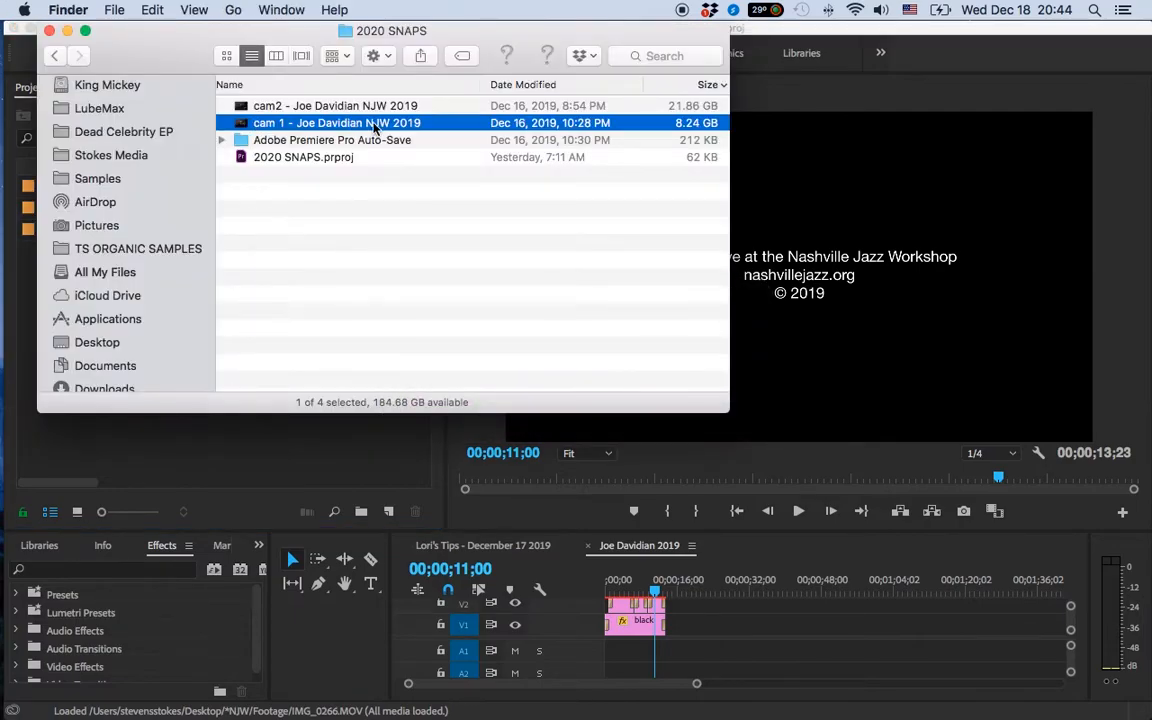
pyautogui.moveTo(180, 48); pyautogui.dragTo(457, 78)
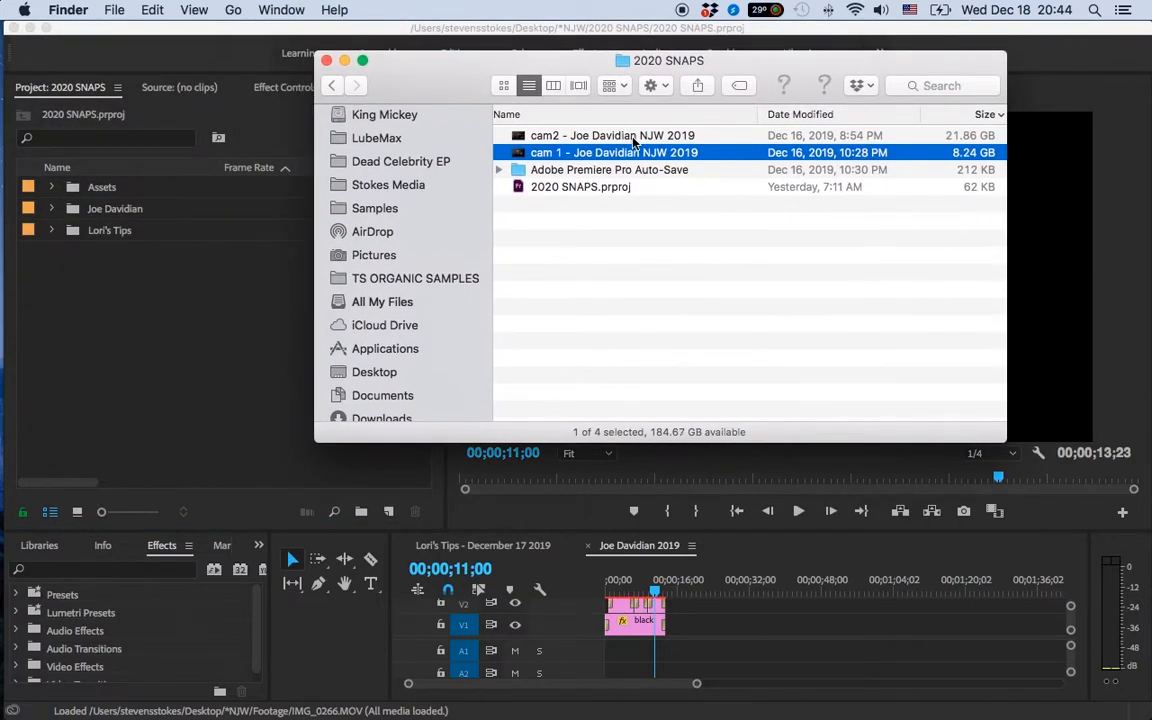
# Preview the exported cam 1 and cam2 movies in the 2020 SNAPS folder one after the other.
pyautogui.keyDown('shift'); pyautogui.click(633, 137); pyautogui.keyUp('shift')
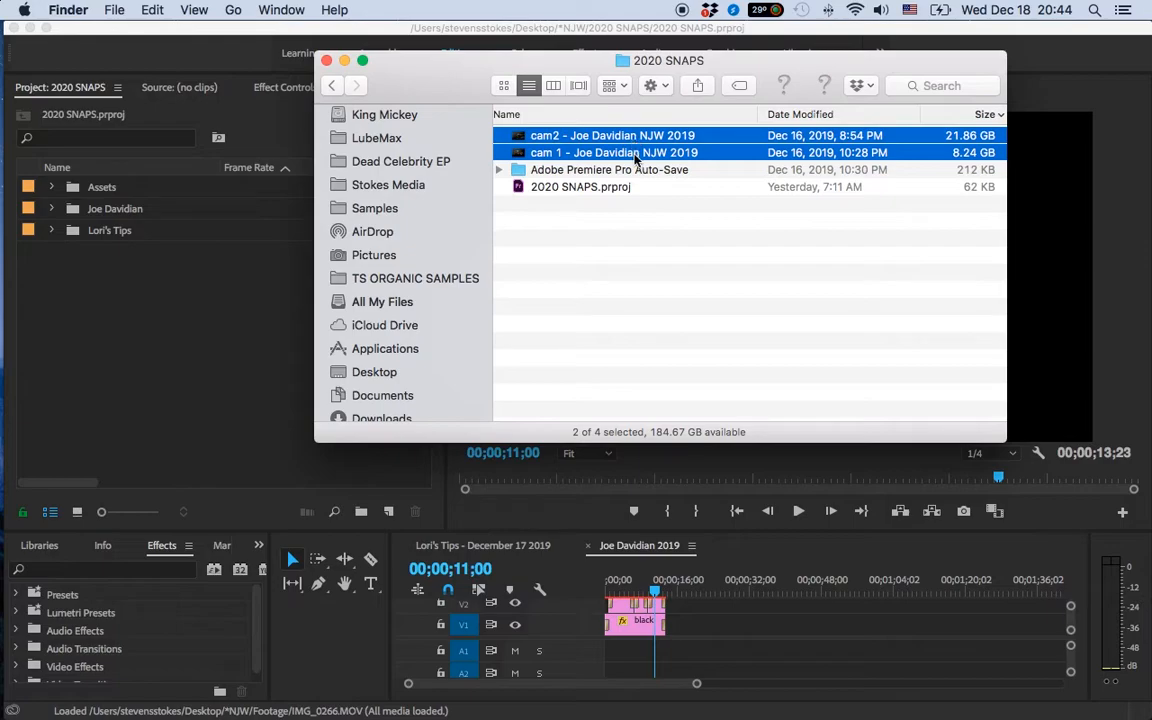
pyautogui.click(629, 208)
pyautogui.click(631, 153)
pyautogui.press('space')
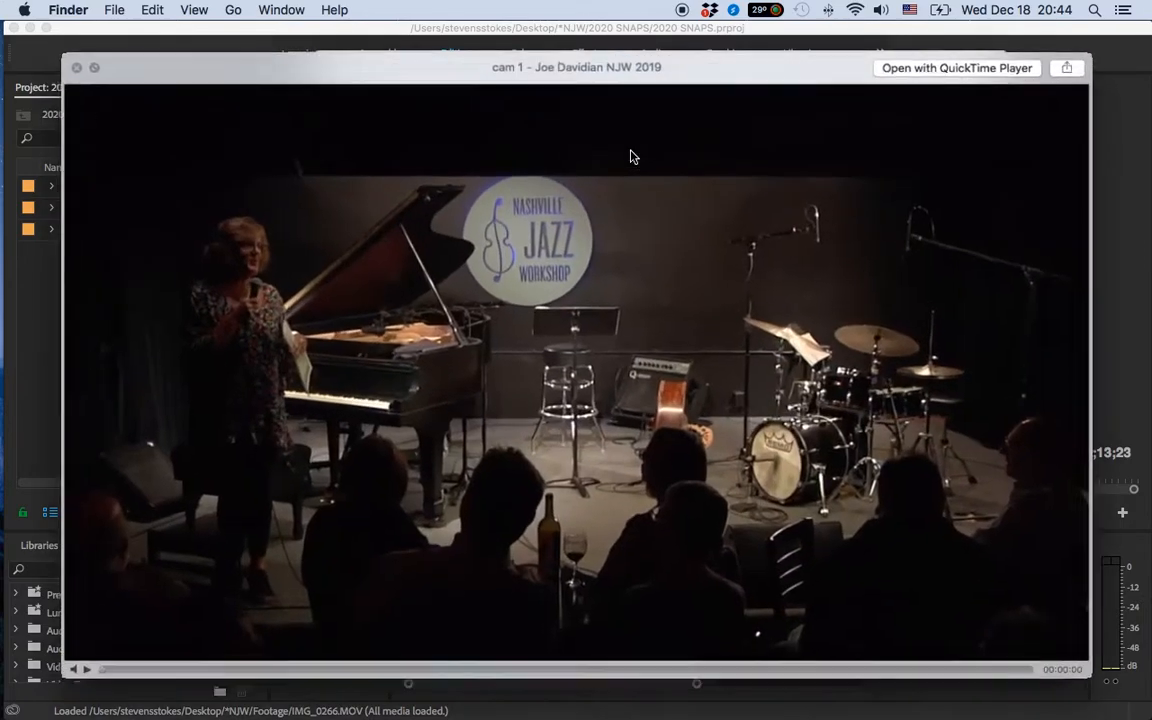
pyautogui.press('space')
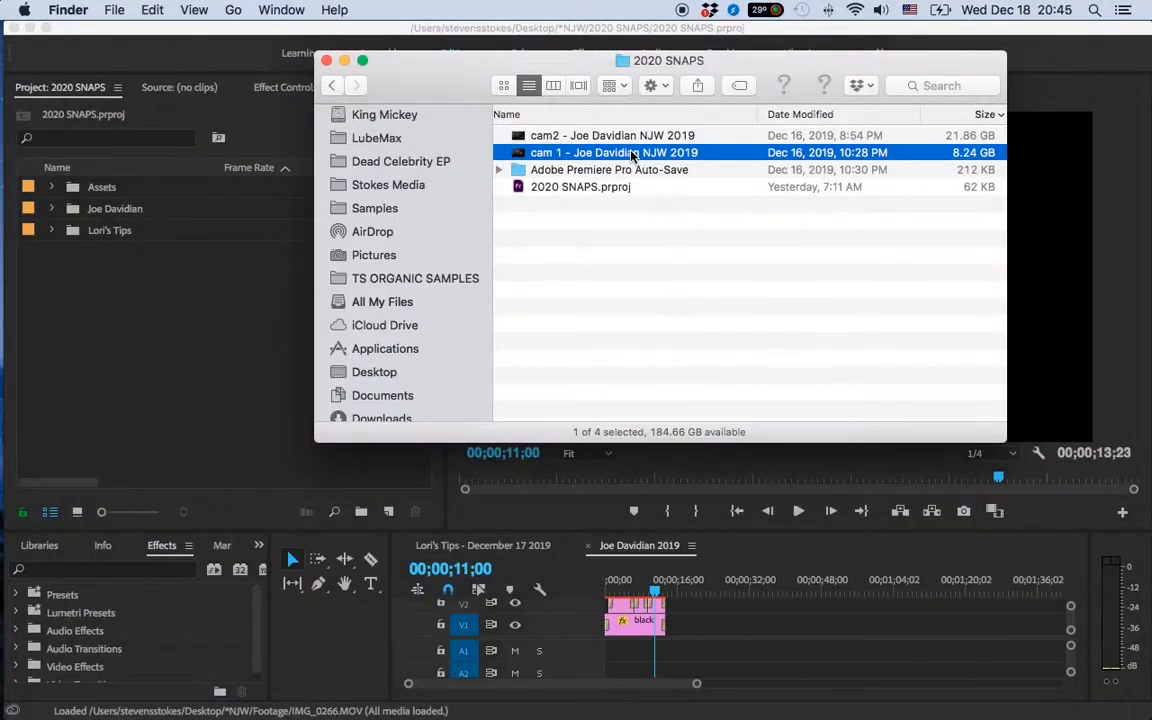
pyautogui.click(545, 135)
pyautogui.press('space')
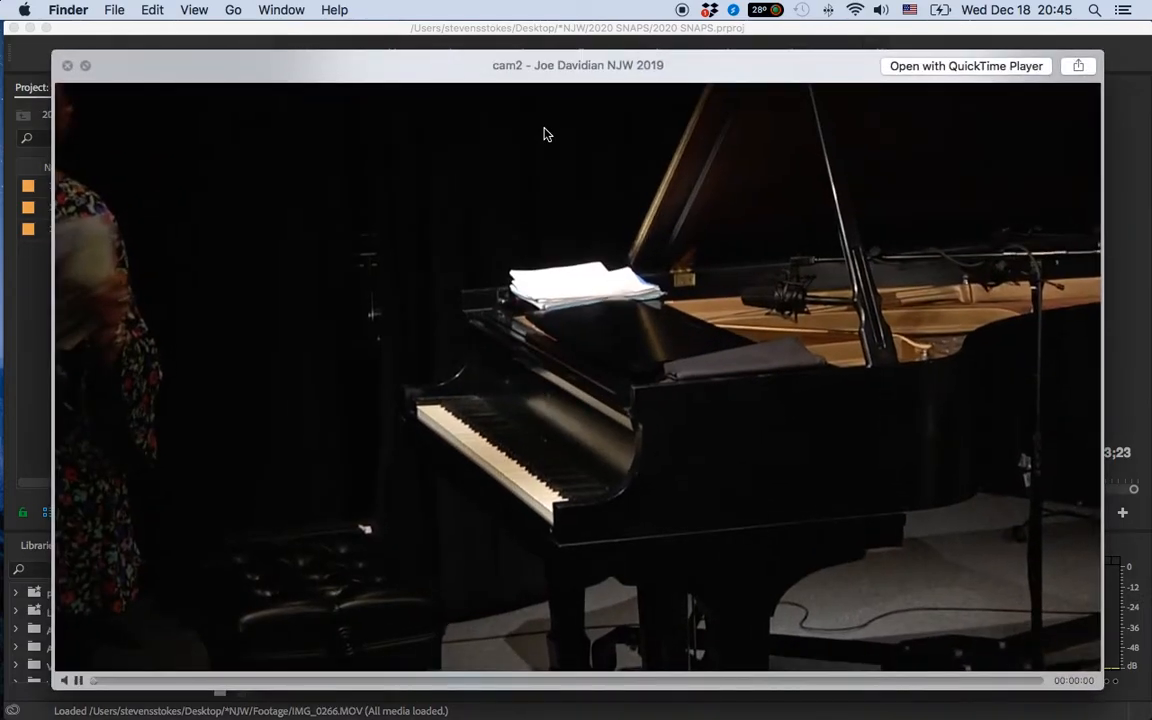
pyautogui.press('space')
# Import both camera movies into the 2020 SNAPS project in Premiere Pro and file them in the performer's bin.
pyautogui.keyDown('shift'); pyautogui.click(603, 155); pyautogui.keyUp('shift')
pyautogui.moveTo(603, 155); pyautogui.dragTo(153, 343)
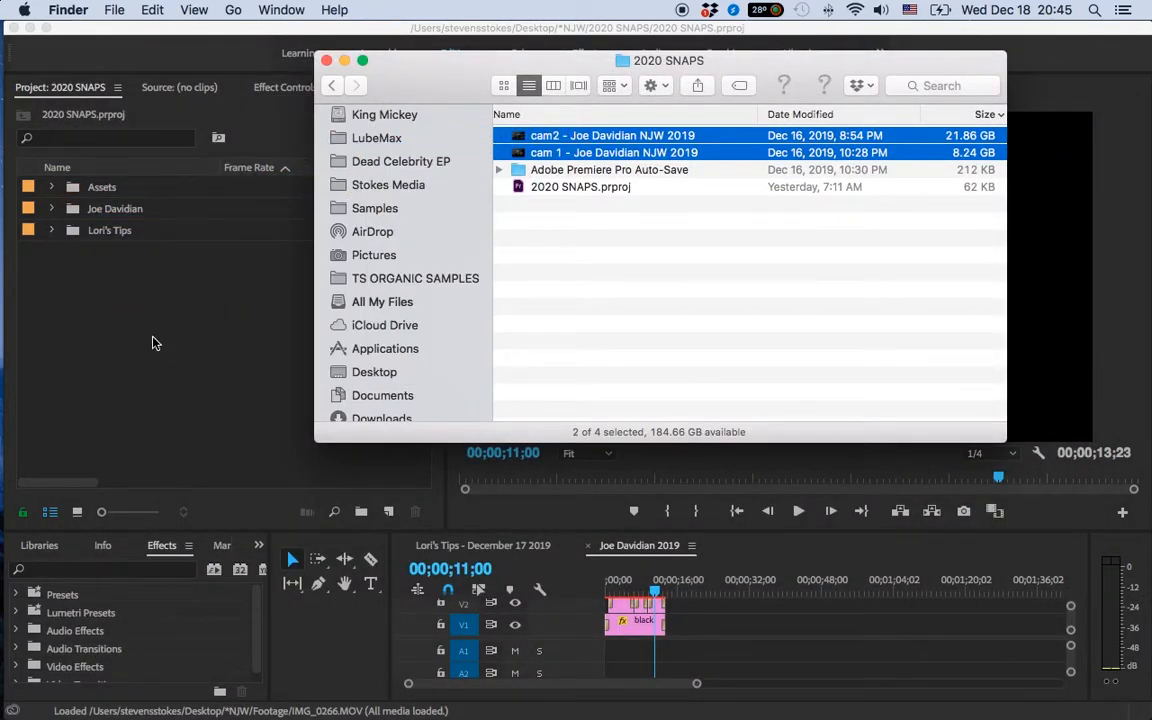
pyautogui.click(153, 343)
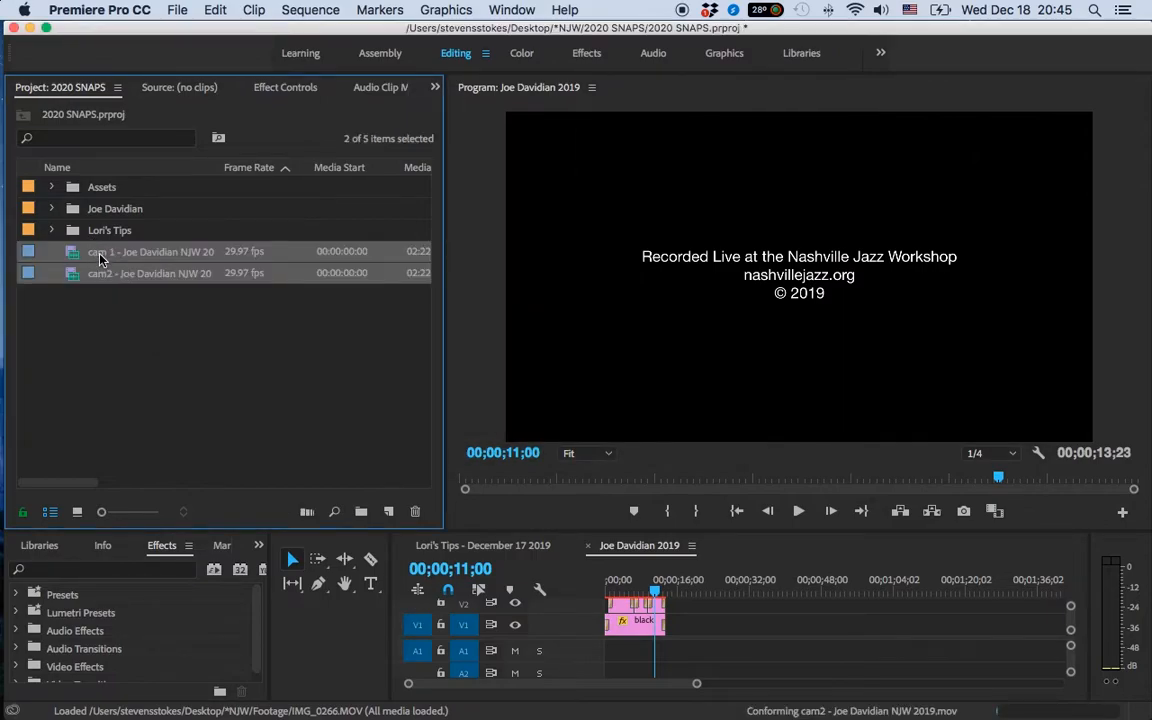
pyautogui.moveTo(103, 211); pyautogui.dragTo(103, 209)
pyautogui.click(51, 208)
# View the cam 1 and cam2 clips in the Source monitor, and return to the project's item list.
pyautogui.click(118, 231)
pyautogui.doubleClick(116, 232)
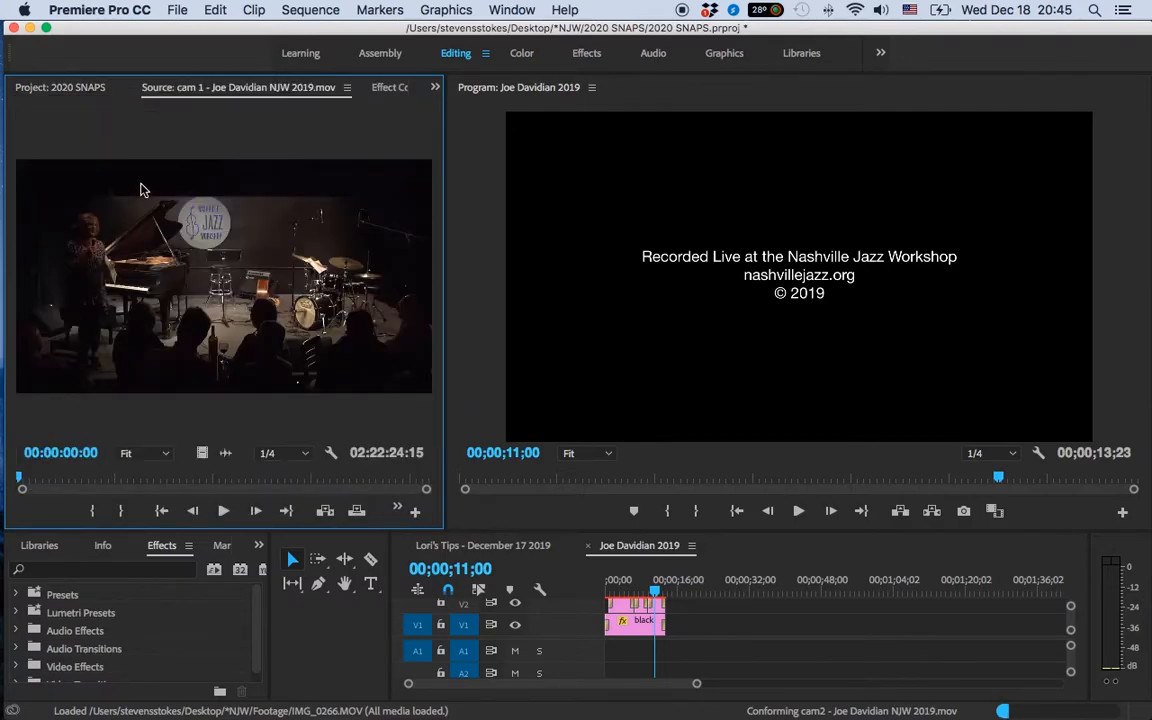
pyautogui.click(68, 88)
pyautogui.doubleClick(113, 255)
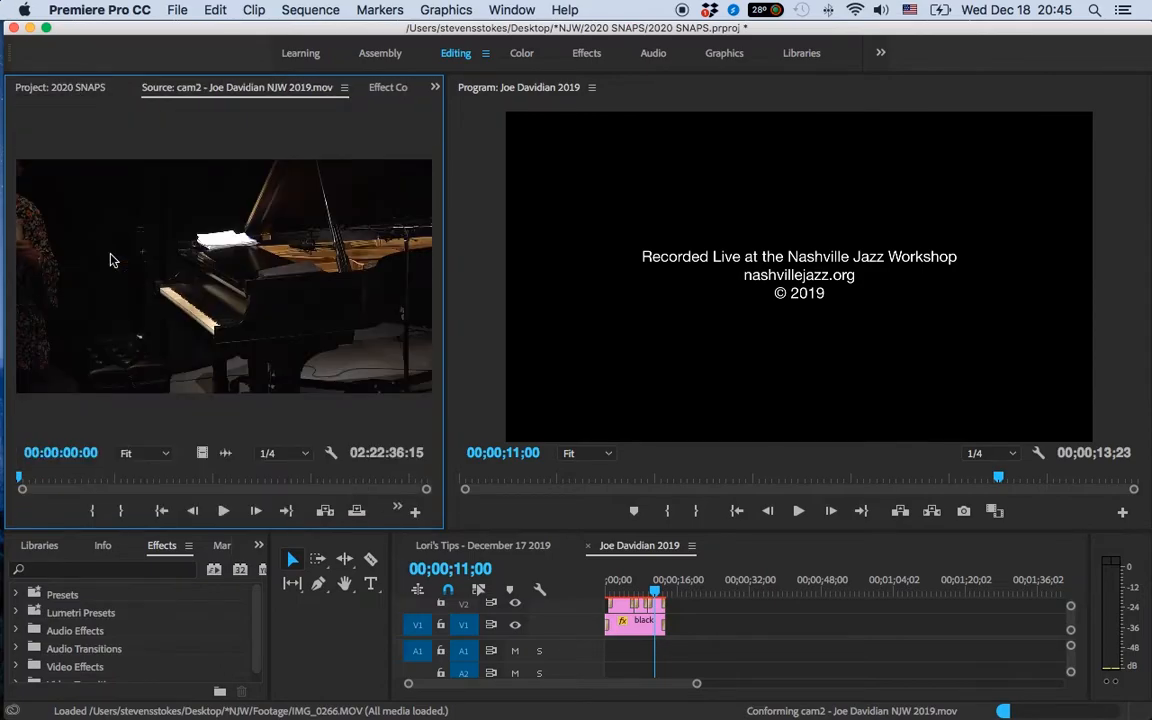
pyautogui.click(77, 92)
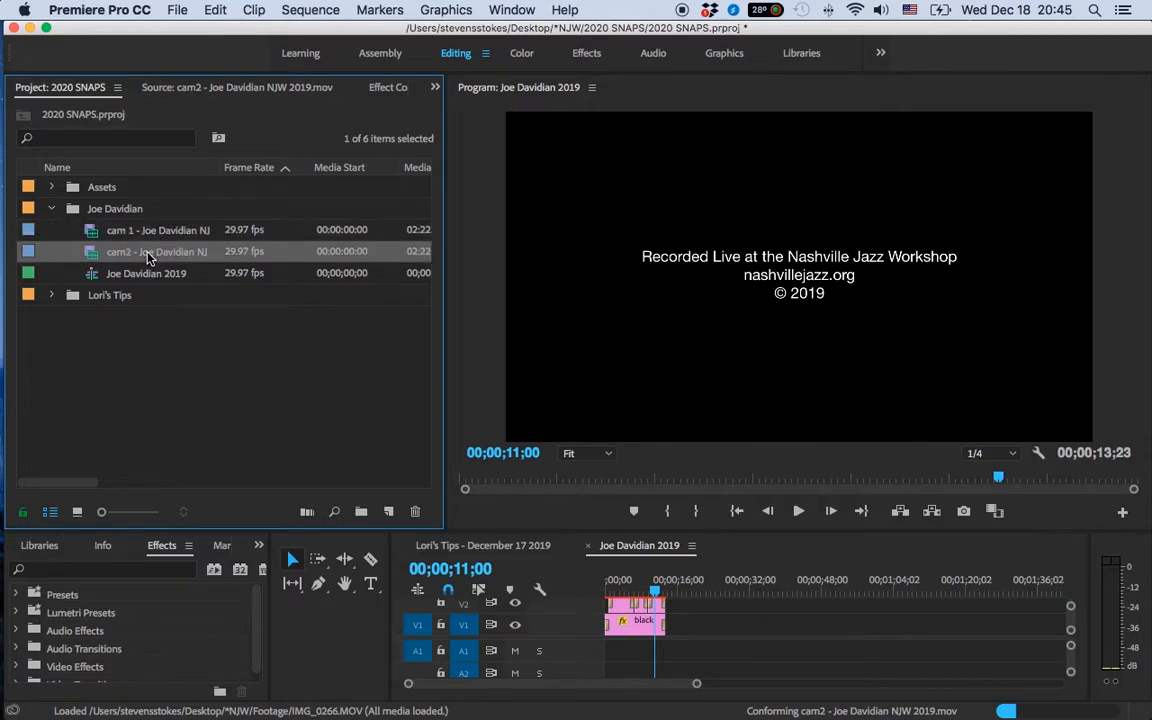
# Create a new sequence from the cam2 clip.
pyautogui.rightClick(147, 258)
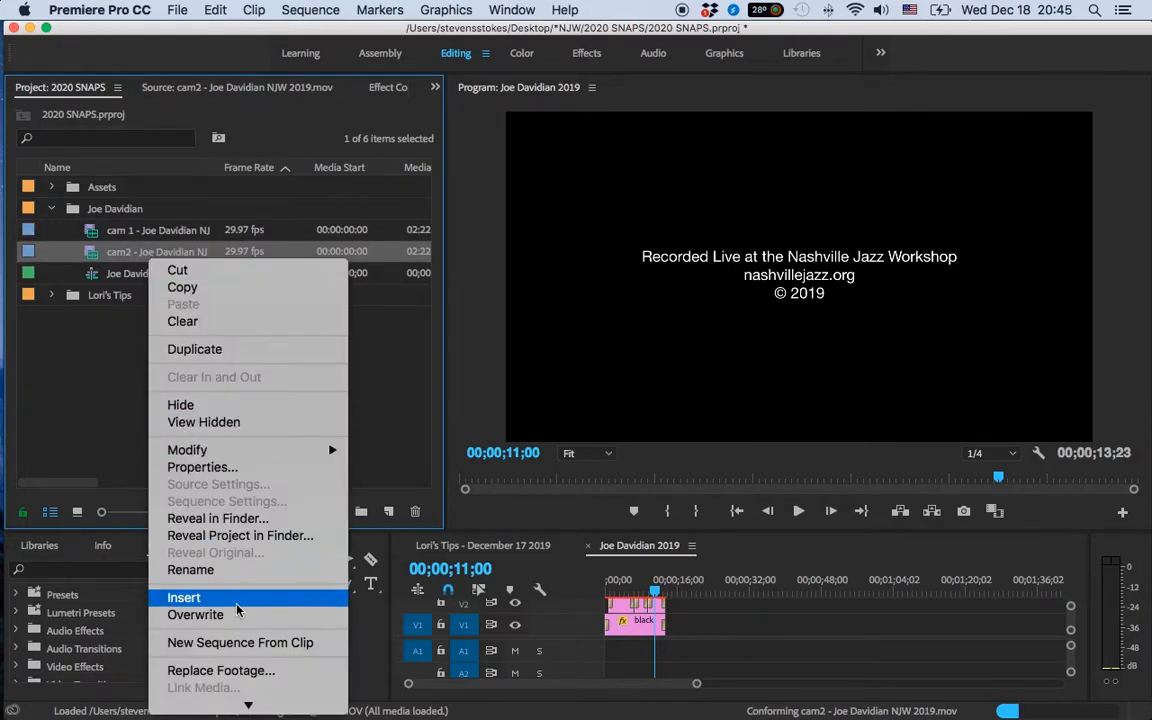
pyautogui.click(240, 642)
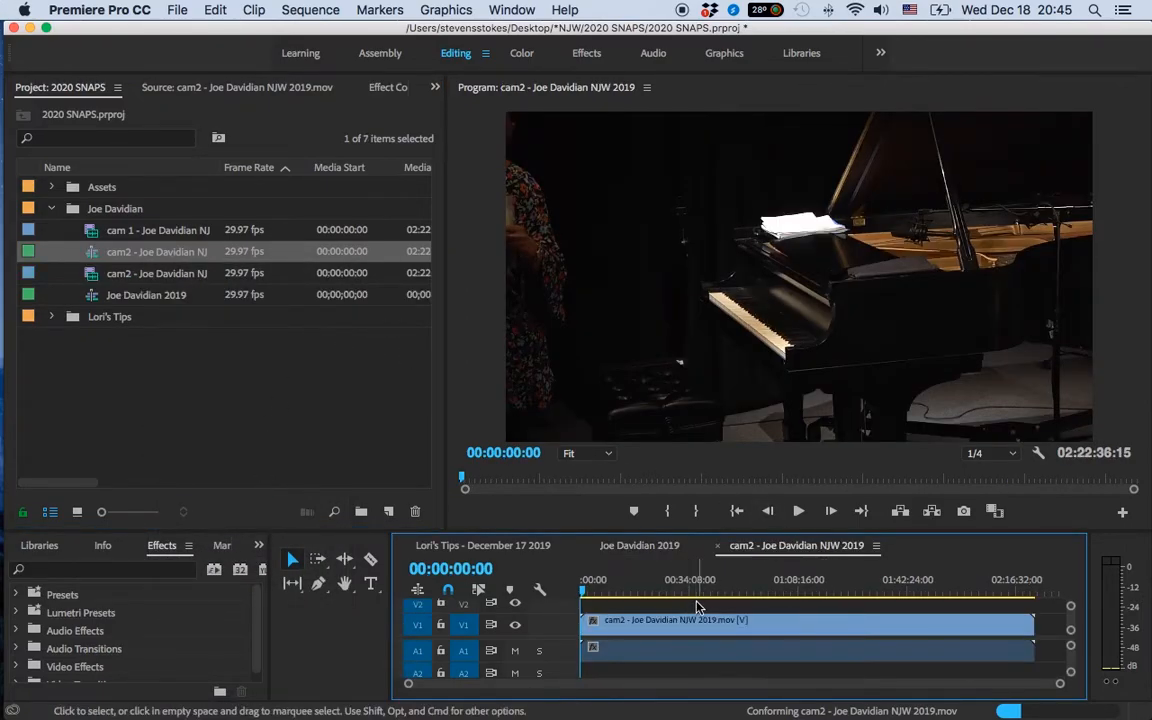
pyautogui.click(160, 230)
pyautogui.rightClick(145, 228)
pyautogui.click(128, 262)
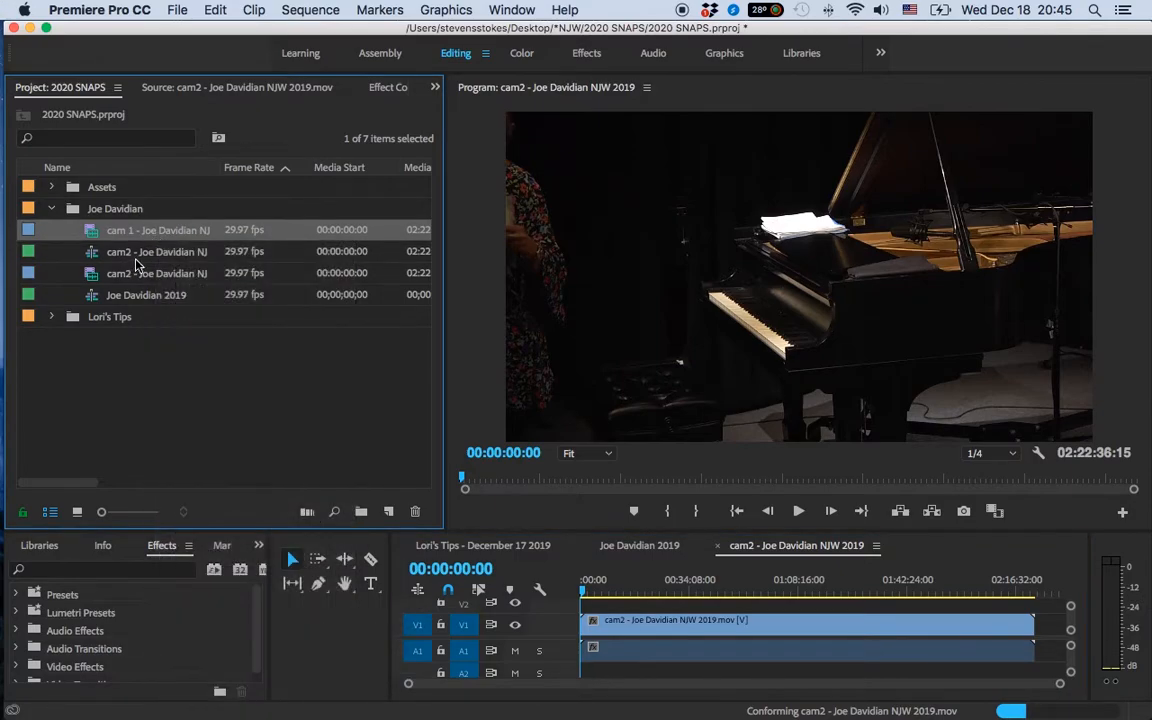
# Duplicate the cam2 sequence and change the copy's name to start with cam1.
pyautogui.click(143, 256)
pyautogui.rightClick(143, 262)
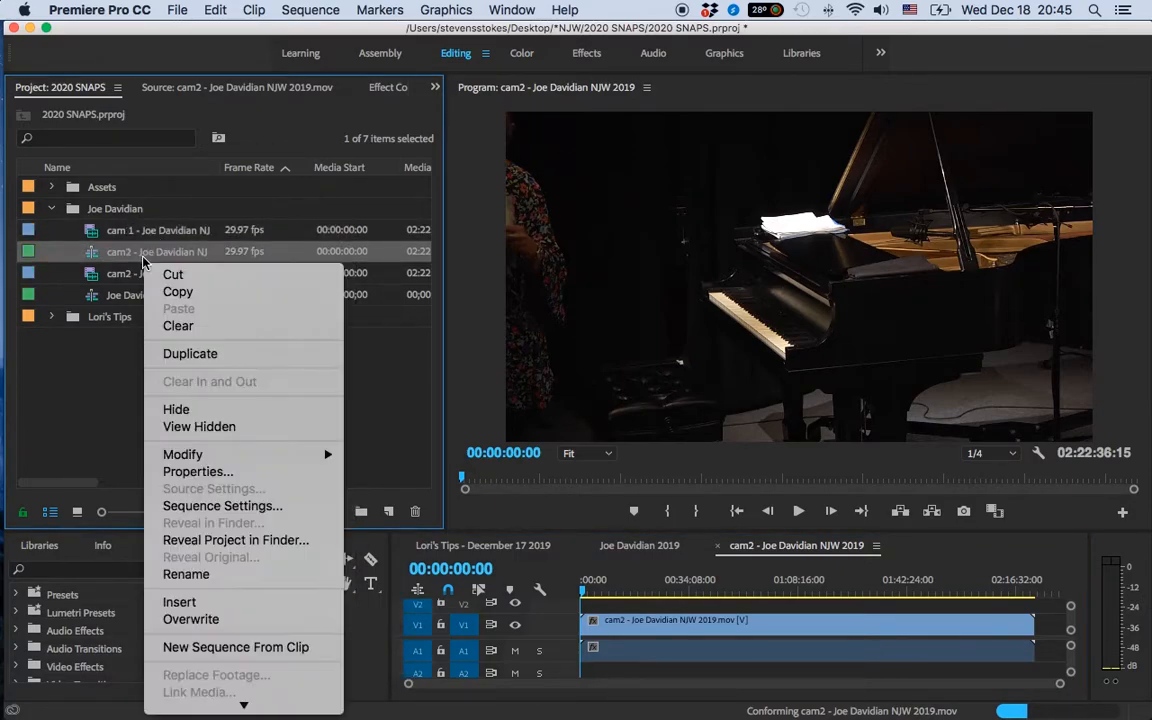
pyautogui.click(190, 354)
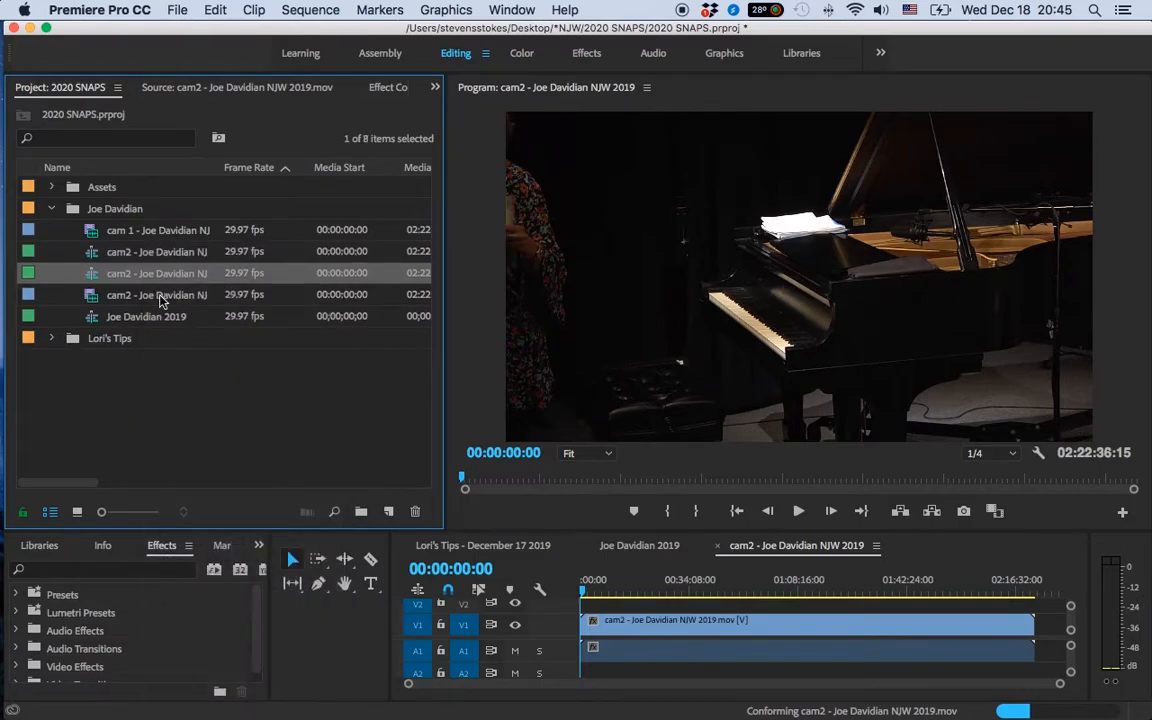
pyautogui.click(135, 274)
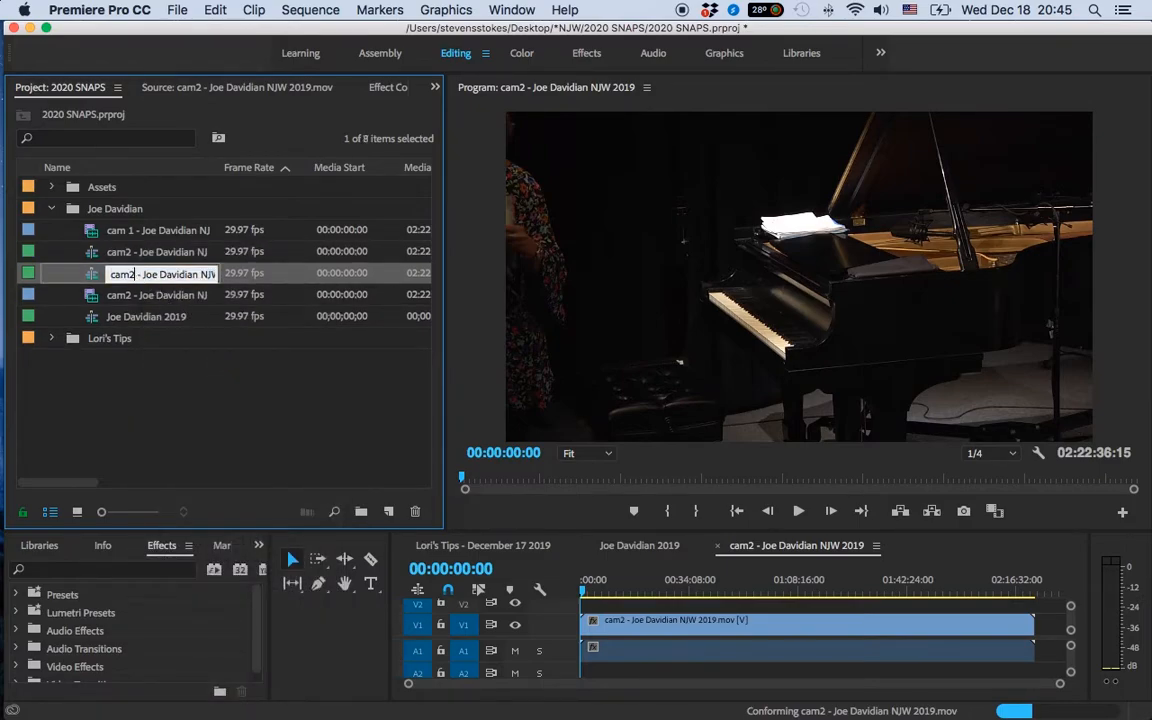
pyautogui.press('BackSpace')
pyautogui.write('1')
pyautogui.press('Return')
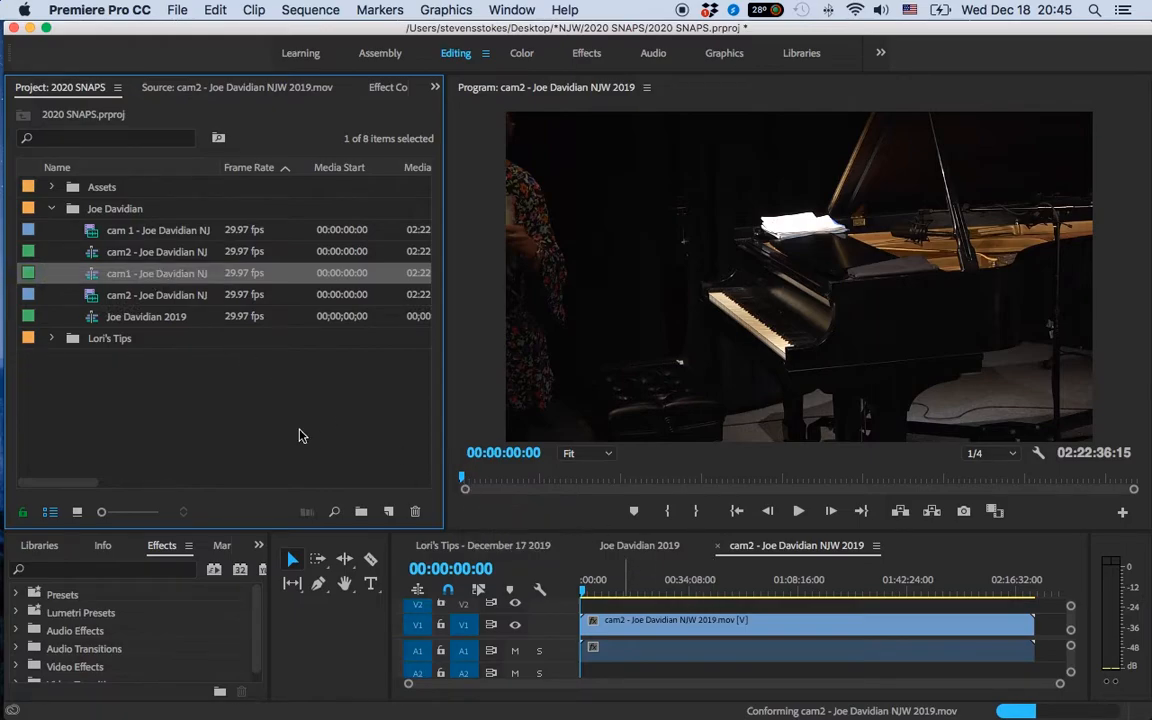
# Open the cam1 sequence and enlarge the timeline area in both width and height.
pyautogui.doubleClick(88, 272)
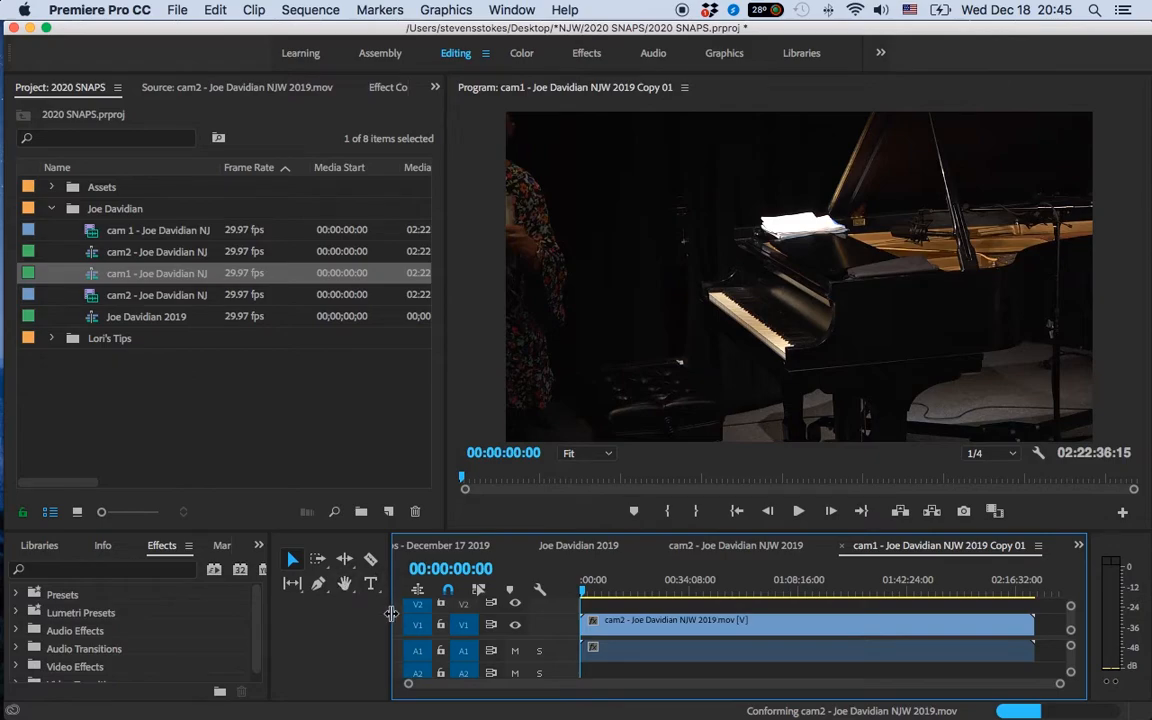
pyautogui.moveTo(391, 613); pyautogui.dragTo(309, 613)
pyautogui.moveTo(452, 528); pyautogui.dragTo(430, 442)
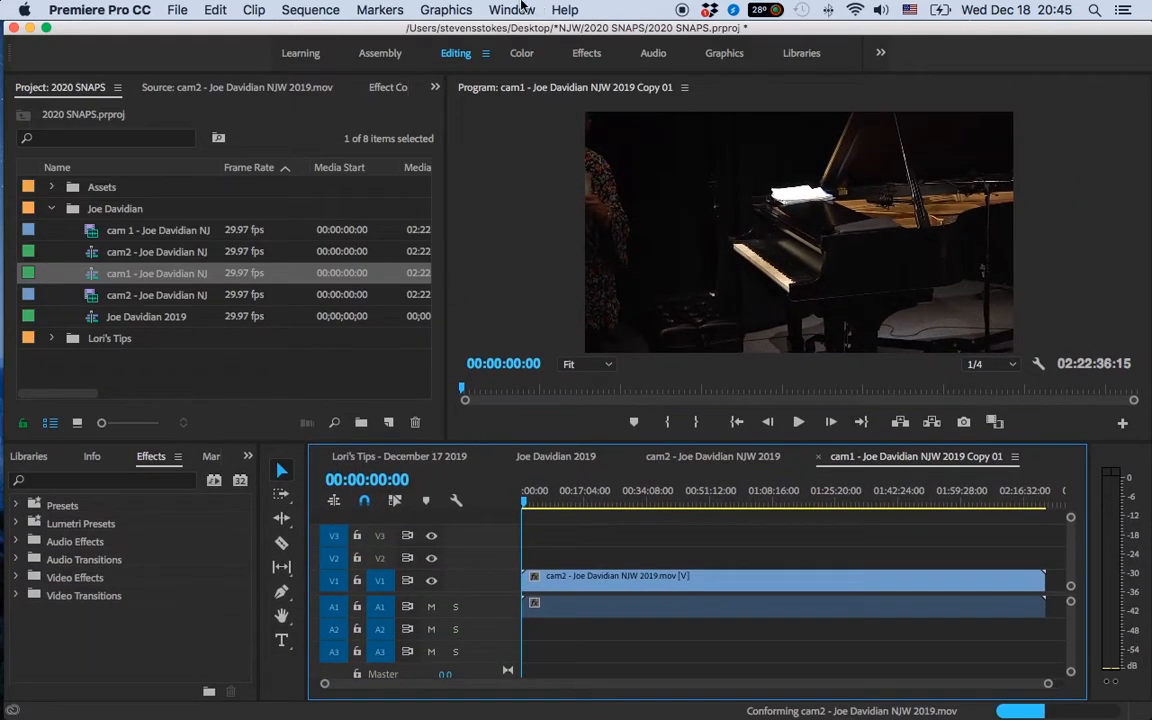
pyautogui.moveTo(125, 87); pyautogui.dragTo(58, 460)
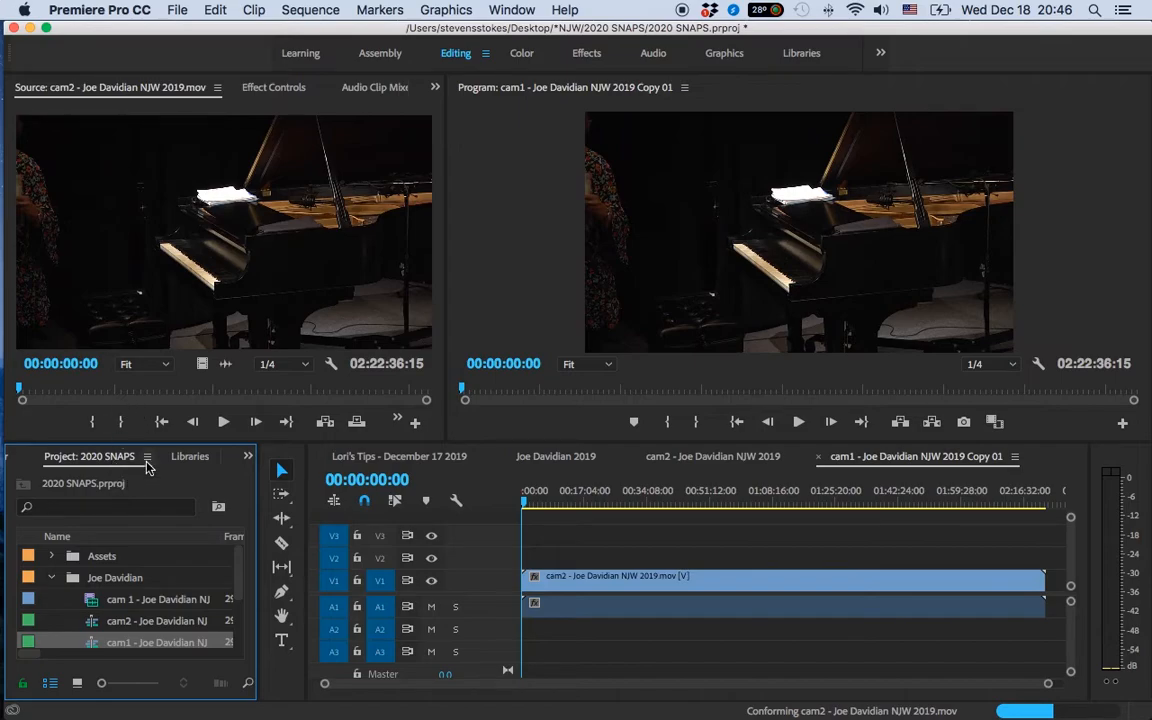
pyautogui.moveTo(99, 459); pyautogui.dragTo(78, 98)
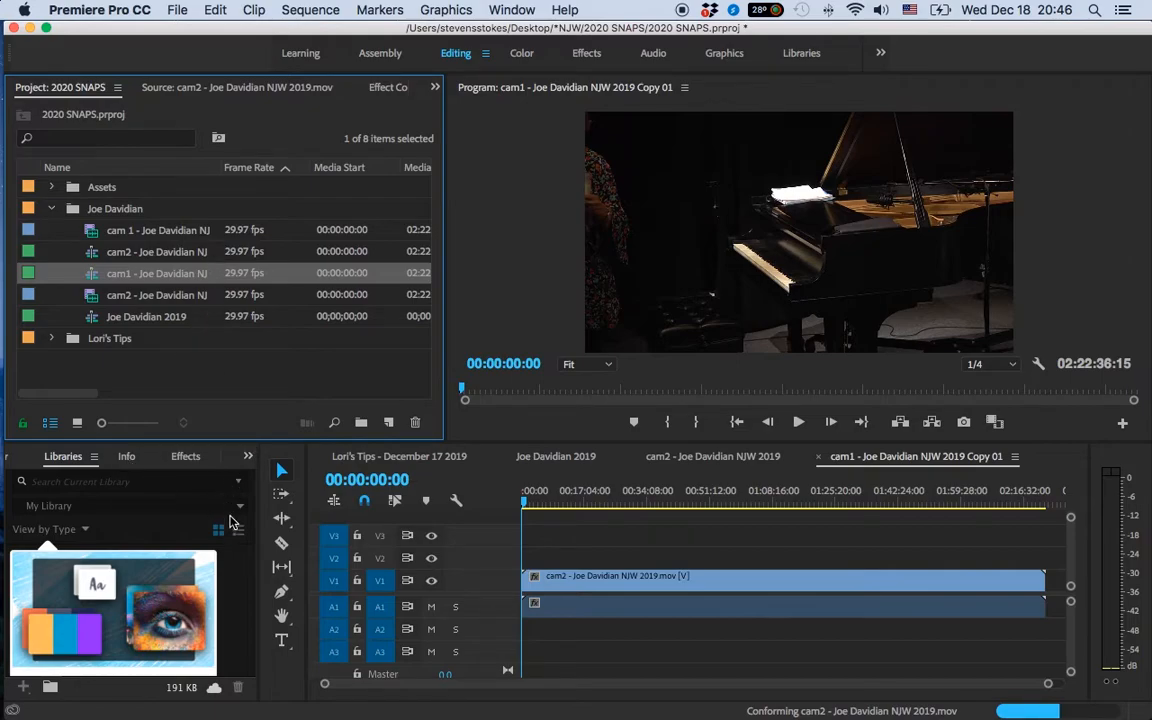
pyautogui.click(240, 486)
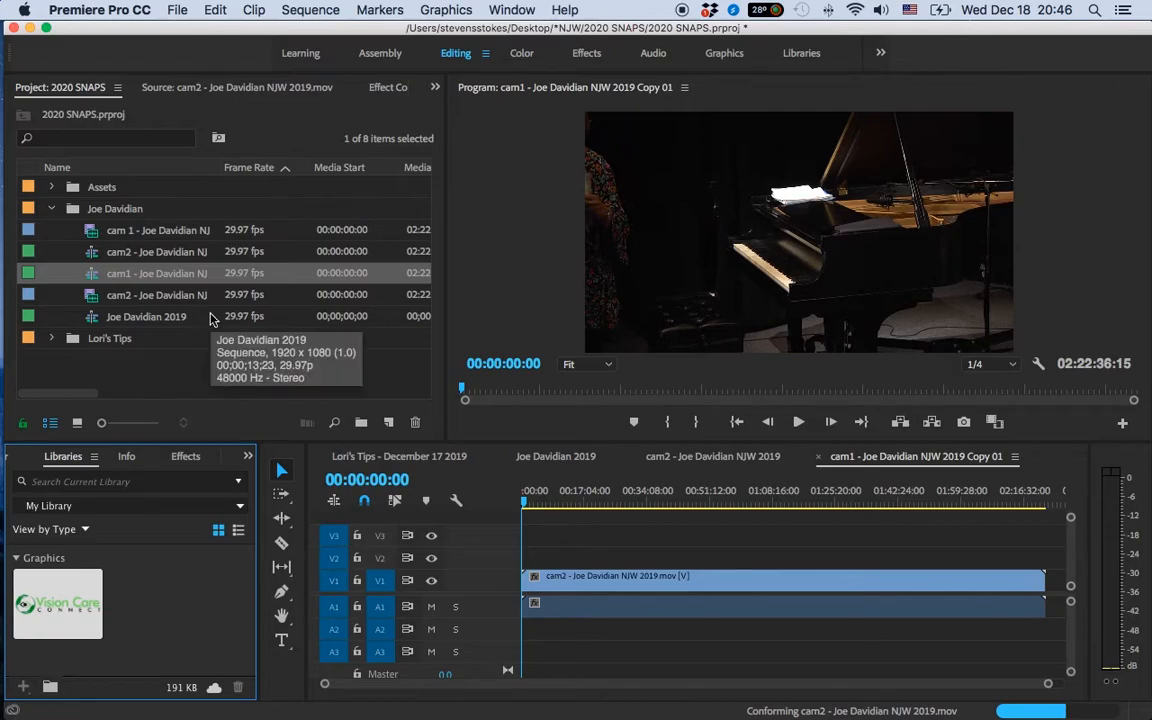
# Delete the cam2 clip's video and audio from the cam1 sequence.
pyautogui.click(725, 461)
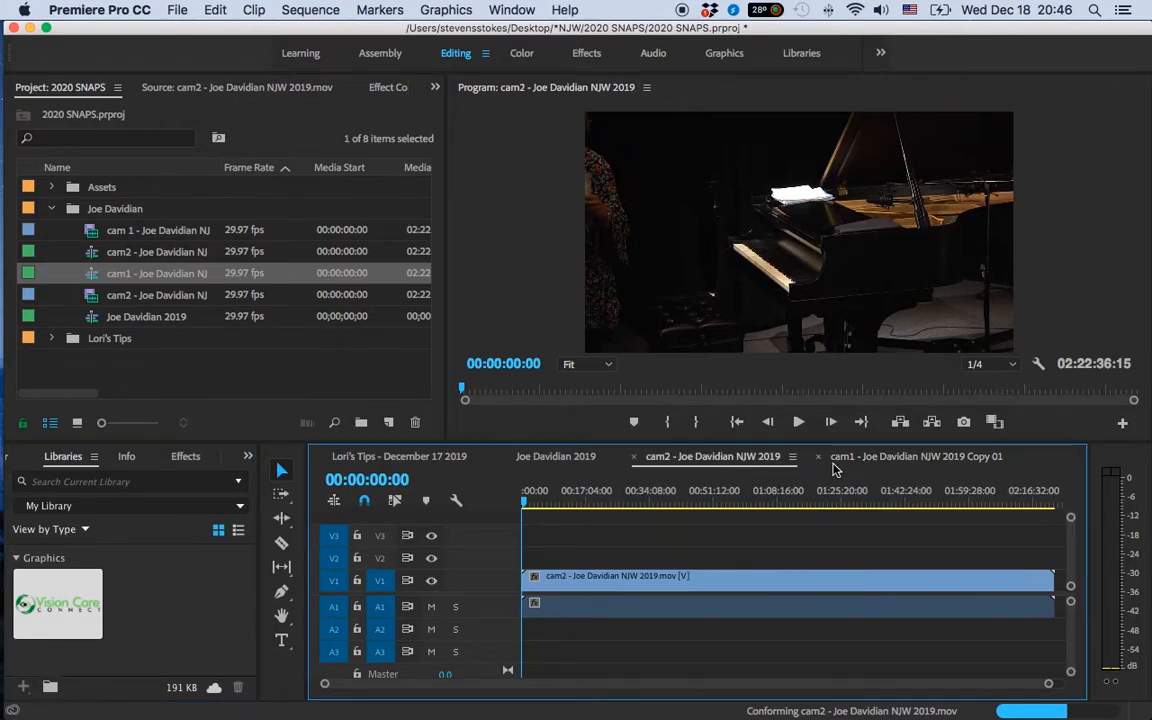
pyautogui.click(875, 460)
pyautogui.click(757, 499)
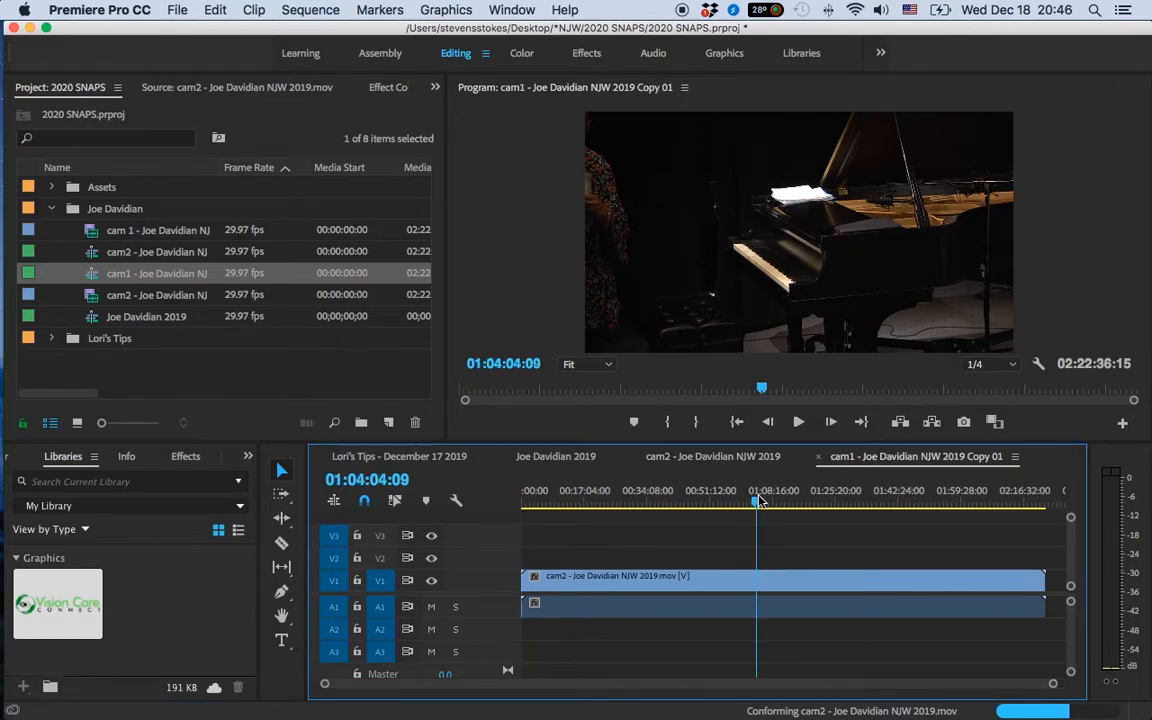
pyautogui.moveTo(815, 548); pyautogui.dragTo(797, 612)
pyautogui.press('Delete')
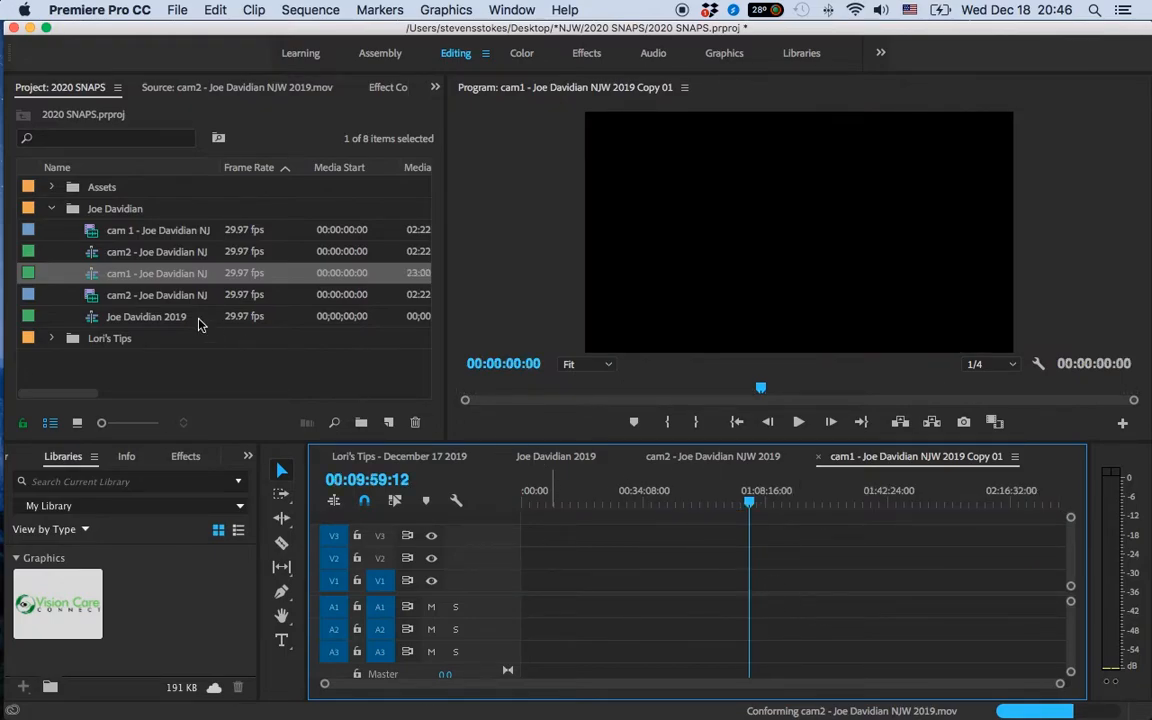
# Place the cam 1 clip on V1 and A1 of the emptied cam1 sequence, keeping the existing sequence settings.
pyautogui.click(132, 232)
pyautogui.moveTo(132, 232); pyautogui.dragTo(763, 540)
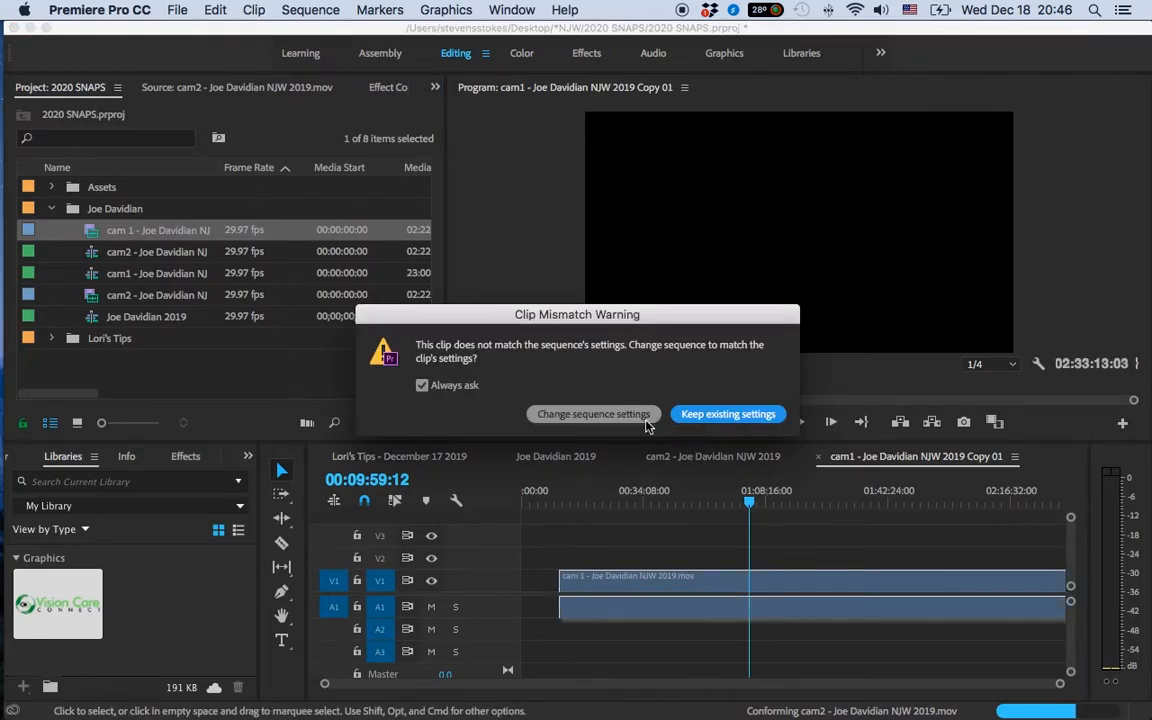
pyautogui.click(728, 414)
# Scale the cam 1 clip in the cam1 sequence to the frame size.
pyautogui.click(798, 500)
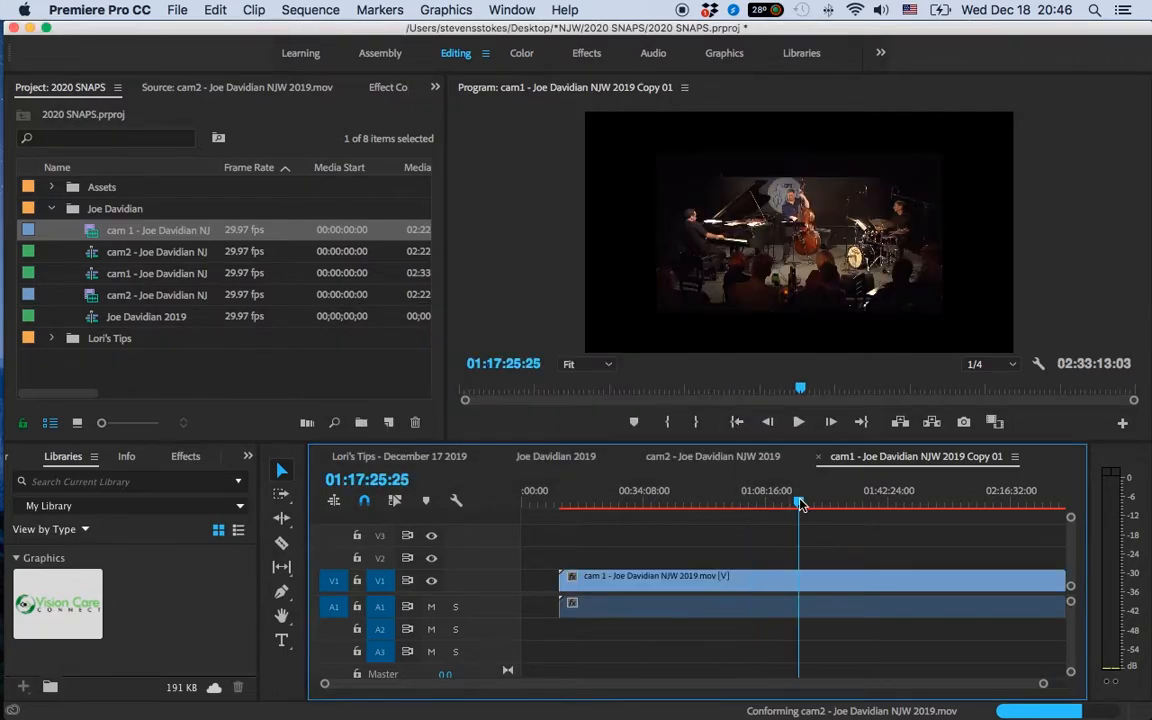
pyautogui.rightClick(853, 583)
pyautogui.moveTo(907, 705)
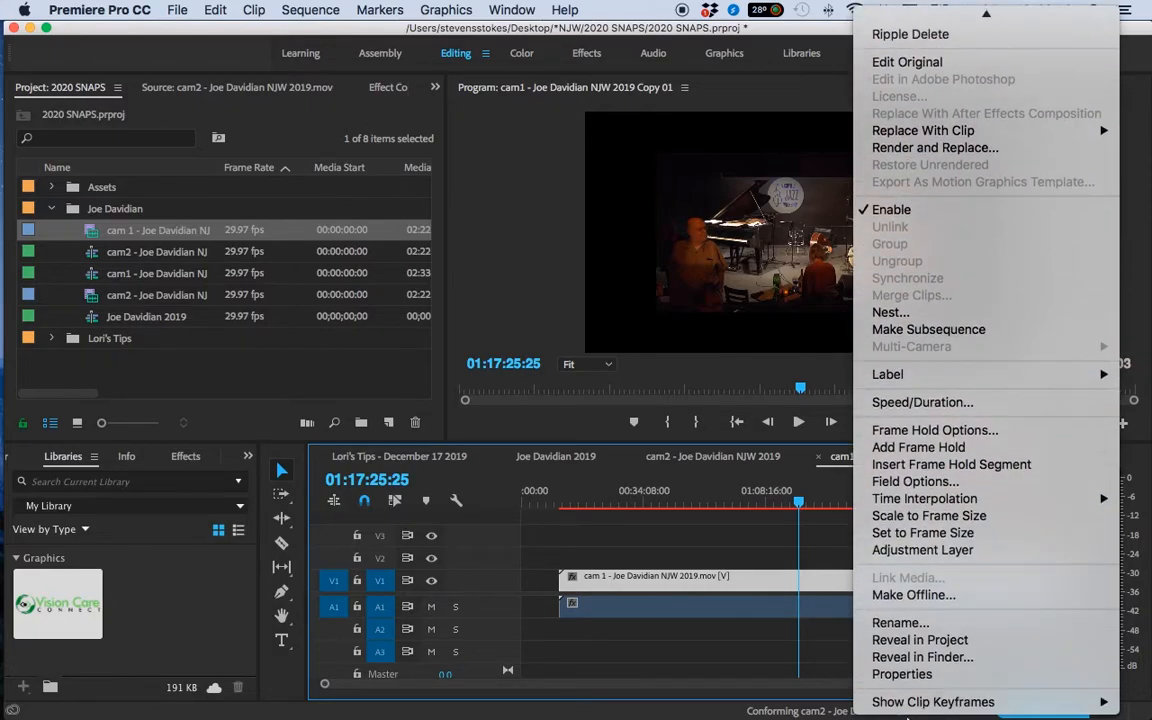
pyautogui.click(936, 521)
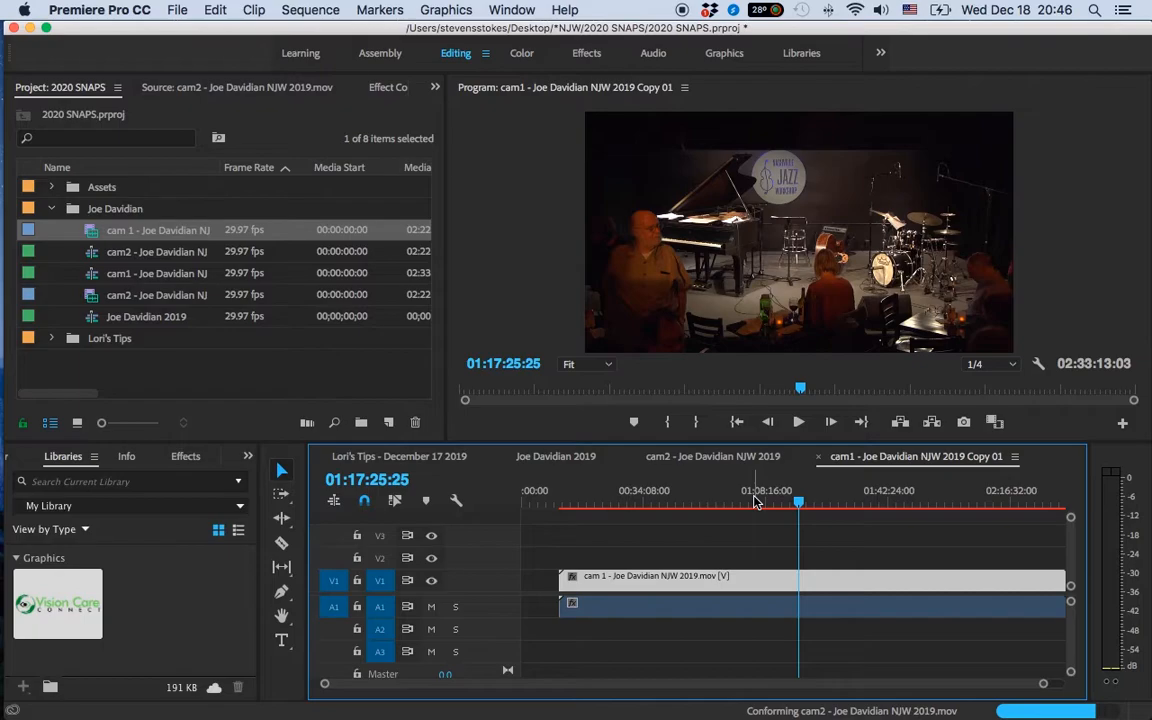
# Check the scaled picture in the cam1 sequence and compare it with the cam2 sequence.
pyautogui.click(753, 500)
pyautogui.click(712, 456)
pyautogui.click(870, 462)
pyautogui.click(737, 458)
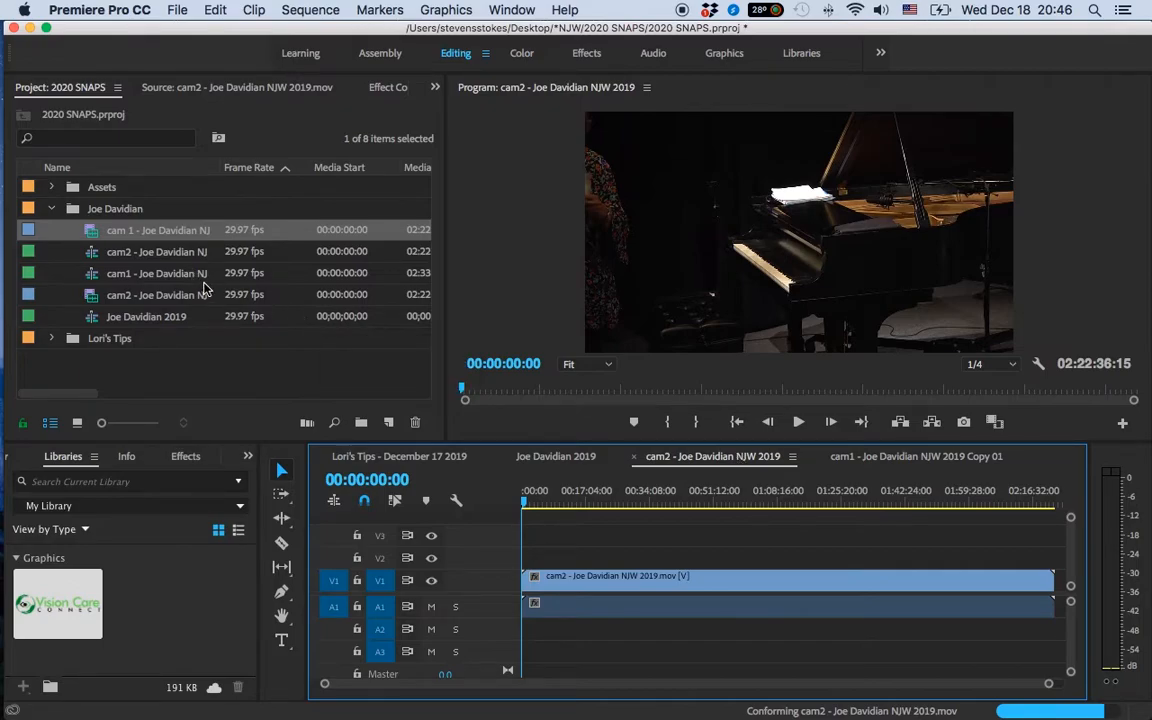
# Create a multi-camera source sequence from the cam2 and cam1 sequences, synchronized by audio on track channel 1.
pyautogui.click(168, 259)
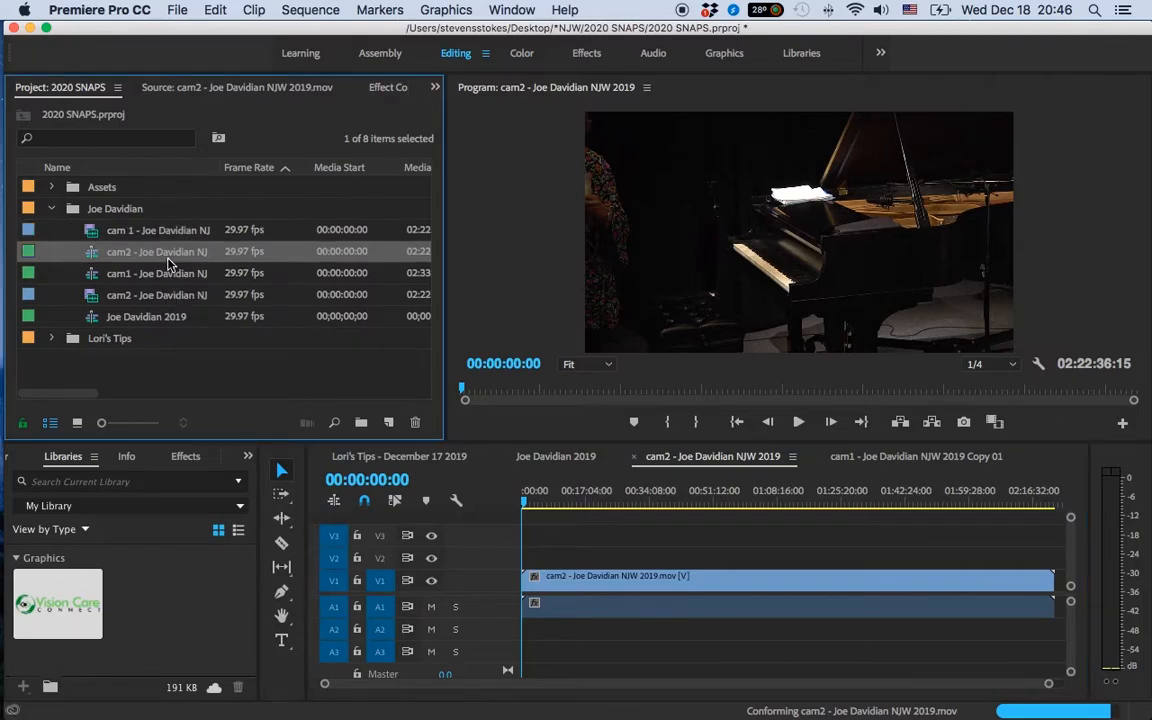
pyautogui.click(150, 231)
pyautogui.keyDown('super'); pyautogui.click(157, 296); pyautogui.keyUp('super')
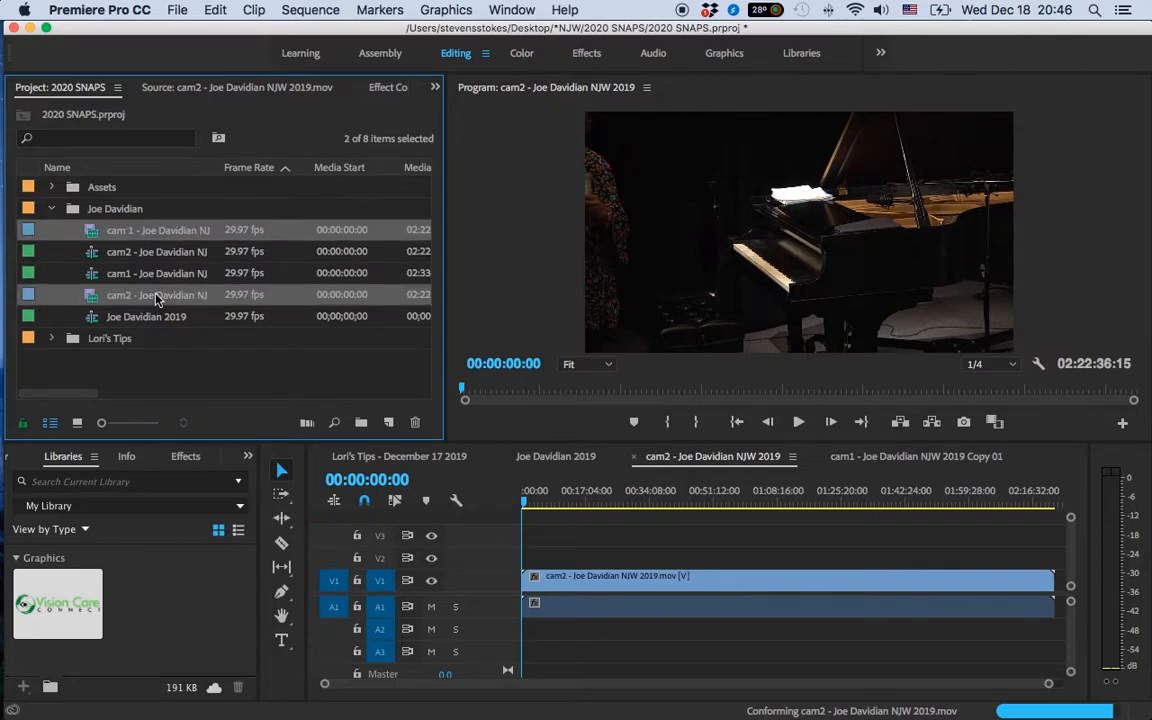
pyautogui.click(158, 257)
pyautogui.keyDown('super'); pyautogui.click(160, 276); pyautogui.keyUp('super')
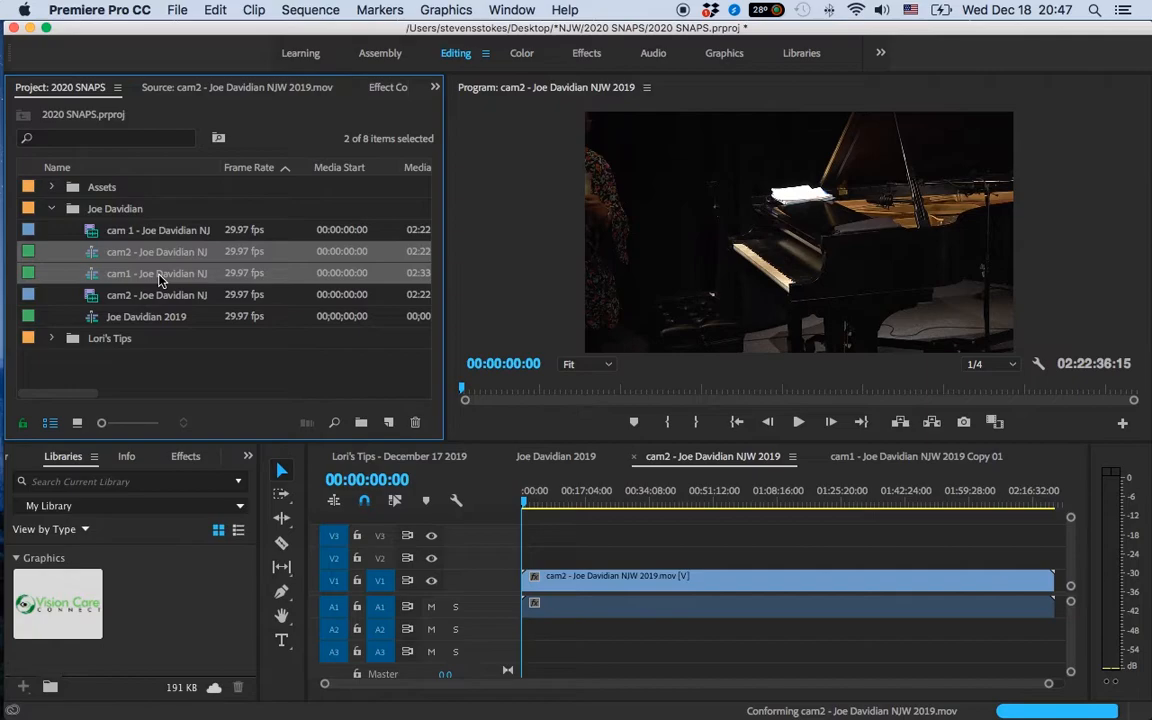
pyautogui.rightClick(158, 279)
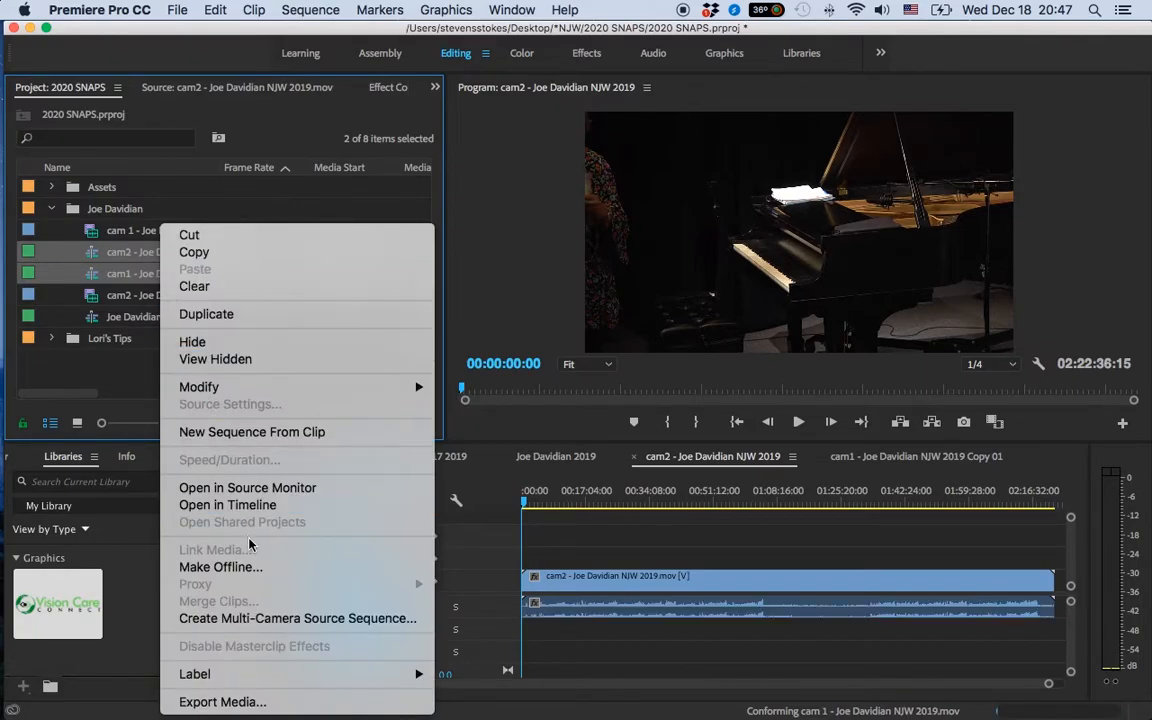
pyautogui.click(265, 619)
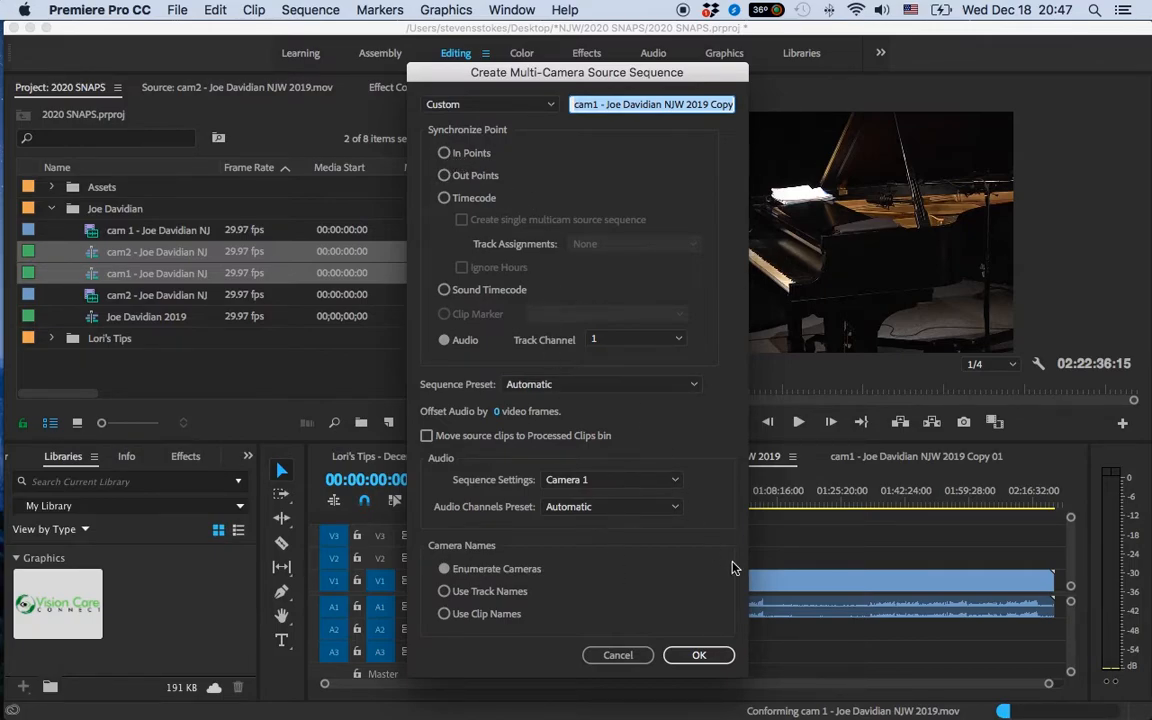
pyautogui.press('BackSpace')
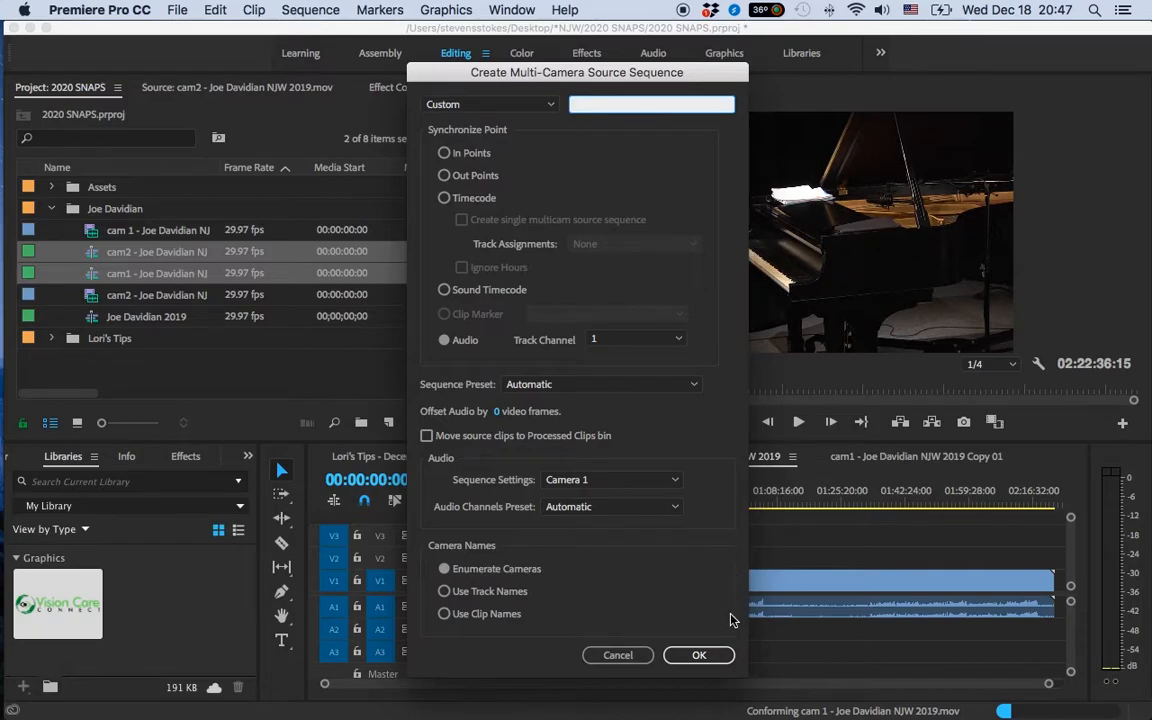
pyautogui.click(700, 657)
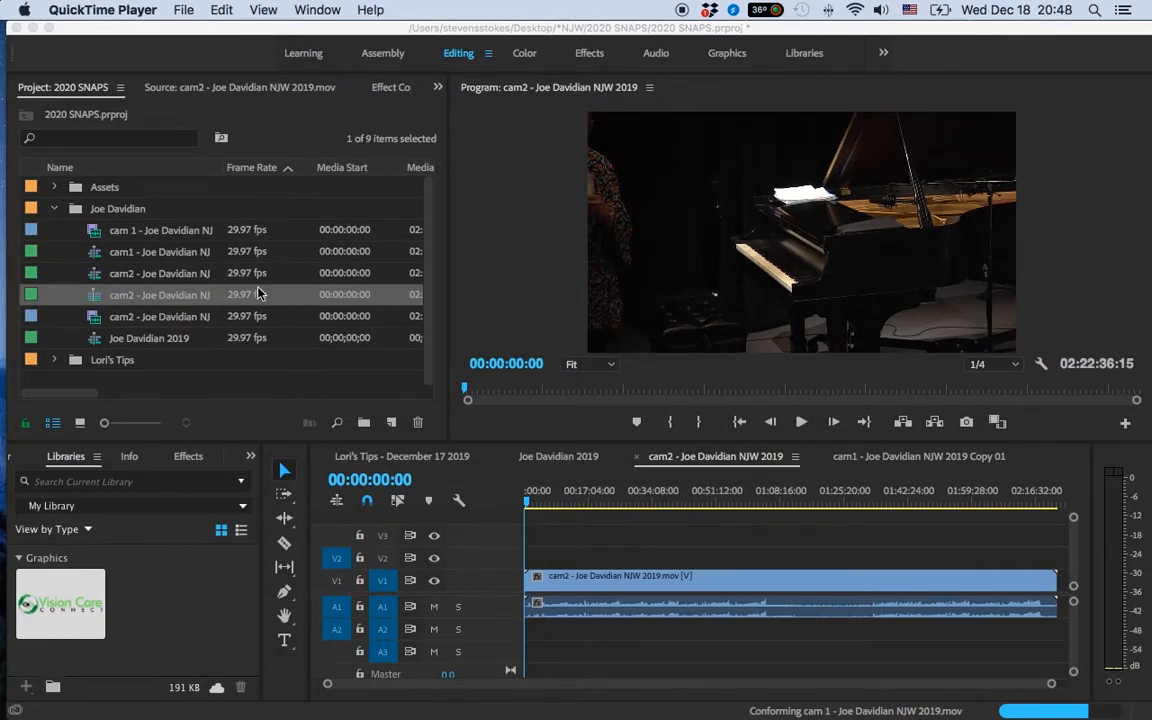
# Create a new sequence from the multi-camera source sequence in the Joe Davidian bin.
pyautogui.click(107, 280)
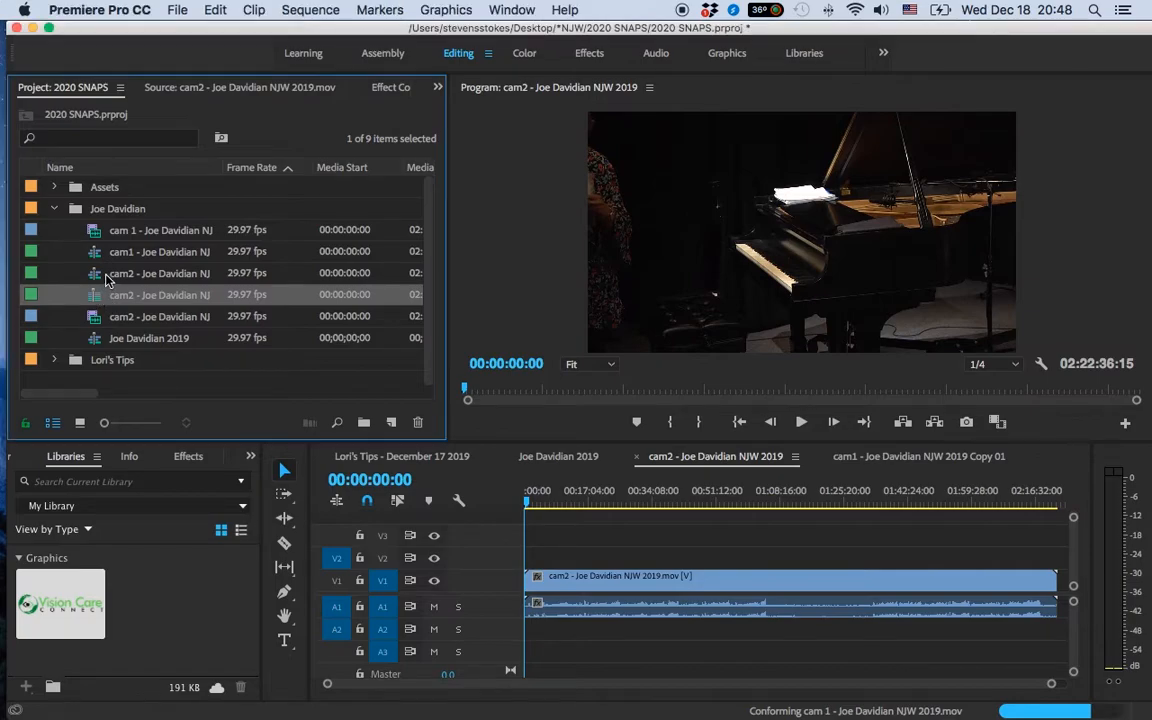
pyautogui.click(98, 272)
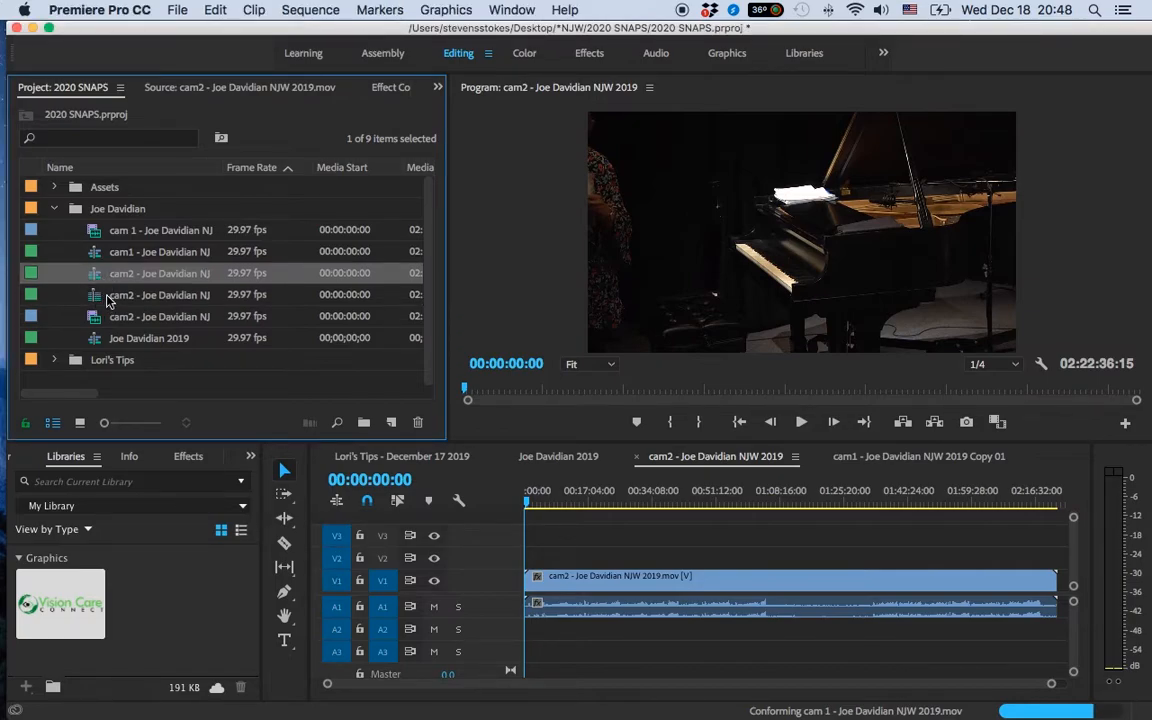
pyautogui.click(100, 302)
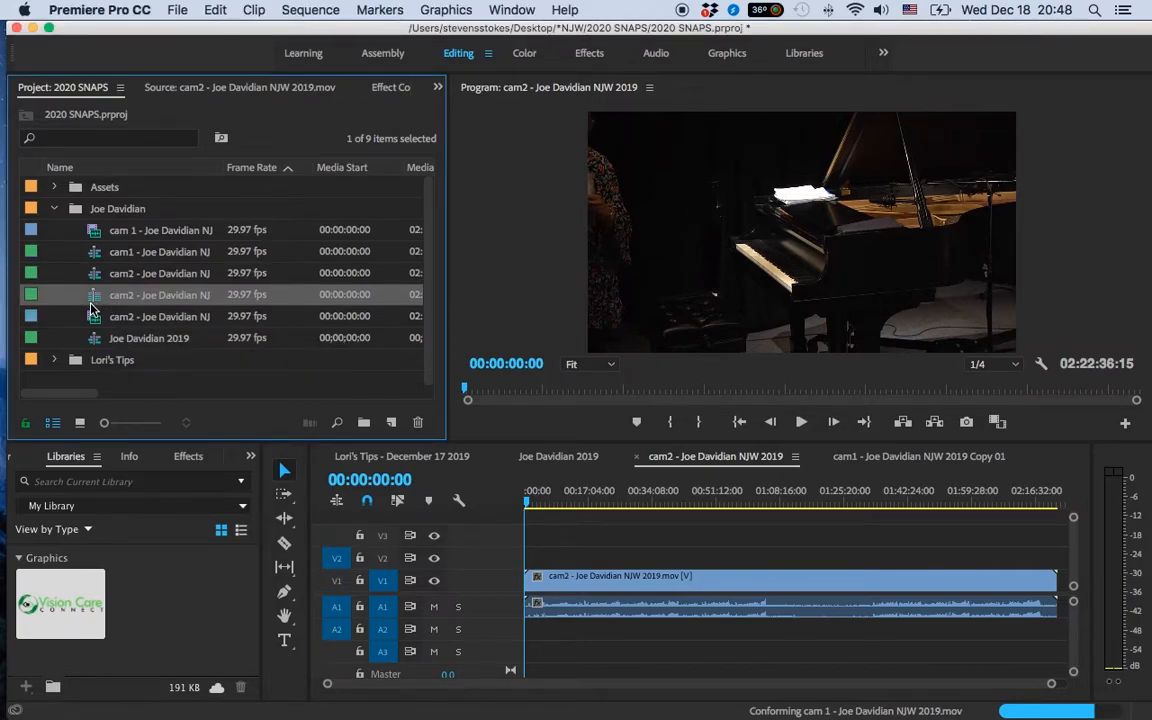
pyautogui.rightClick(105, 306)
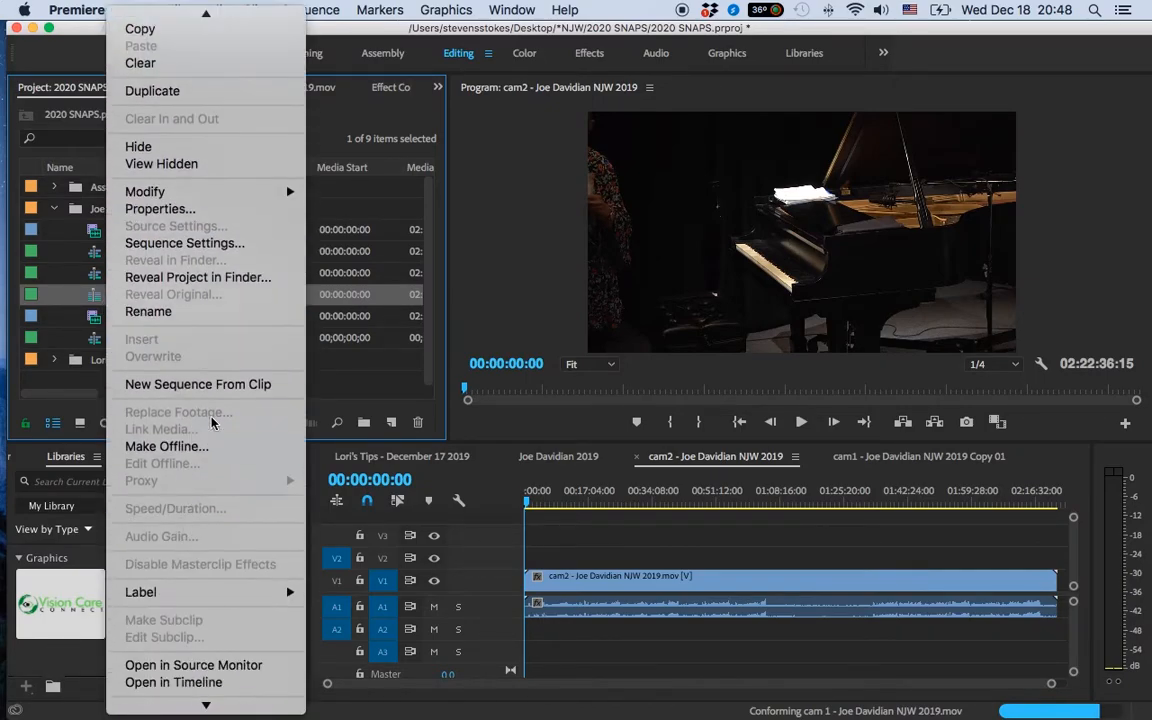
pyautogui.click(185, 383)
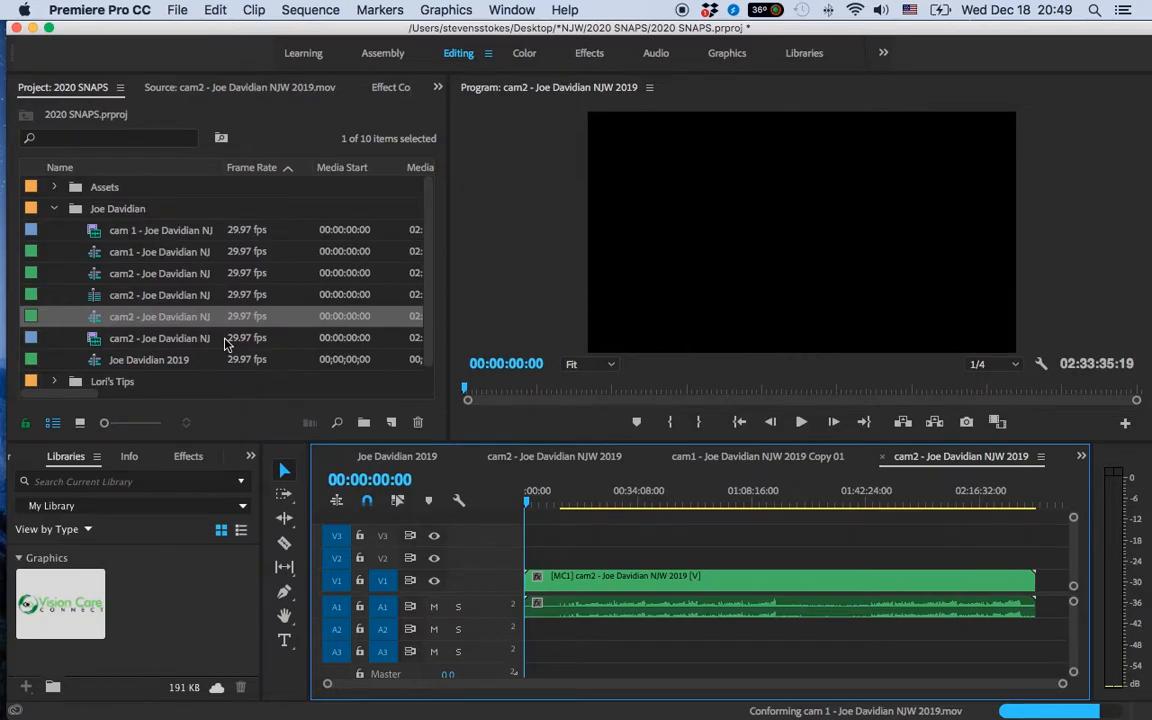
# Rename the sequence made from the multi-camera source as Joe Davidian 2019 Edit.
pyautogui.click(158, 317)
pyautogui.write('J')
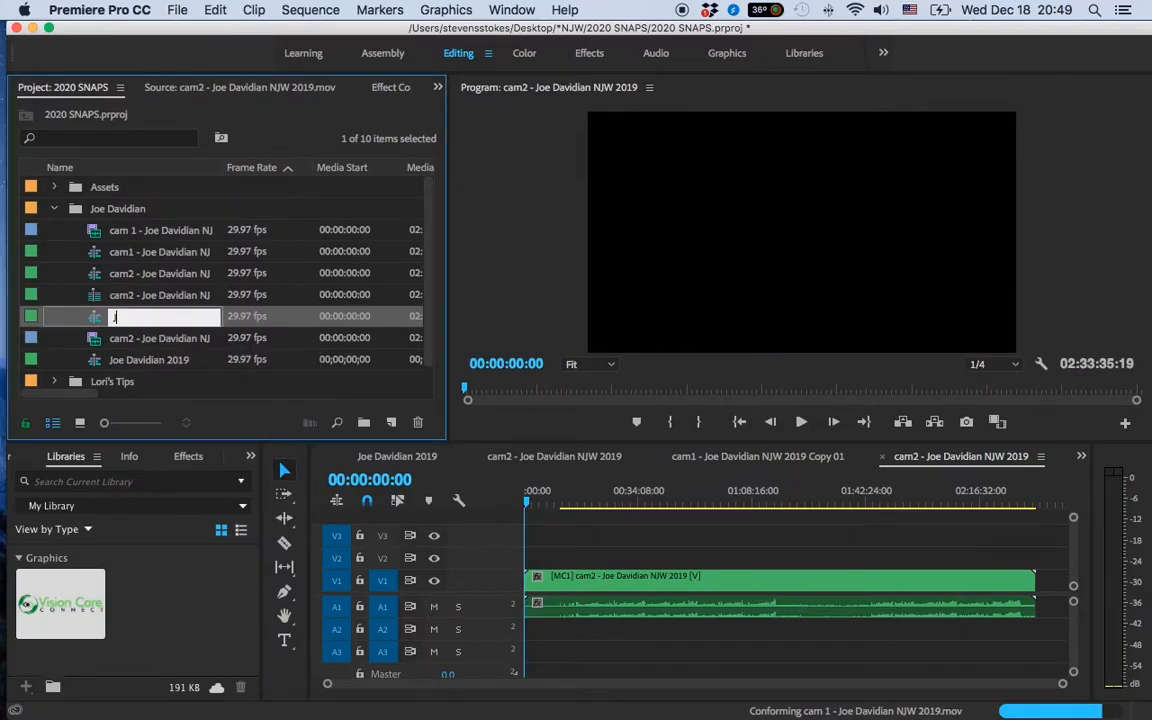
pyautogui.write('oe Davidian 2019 Edit')
pyautogui.press('Tab')
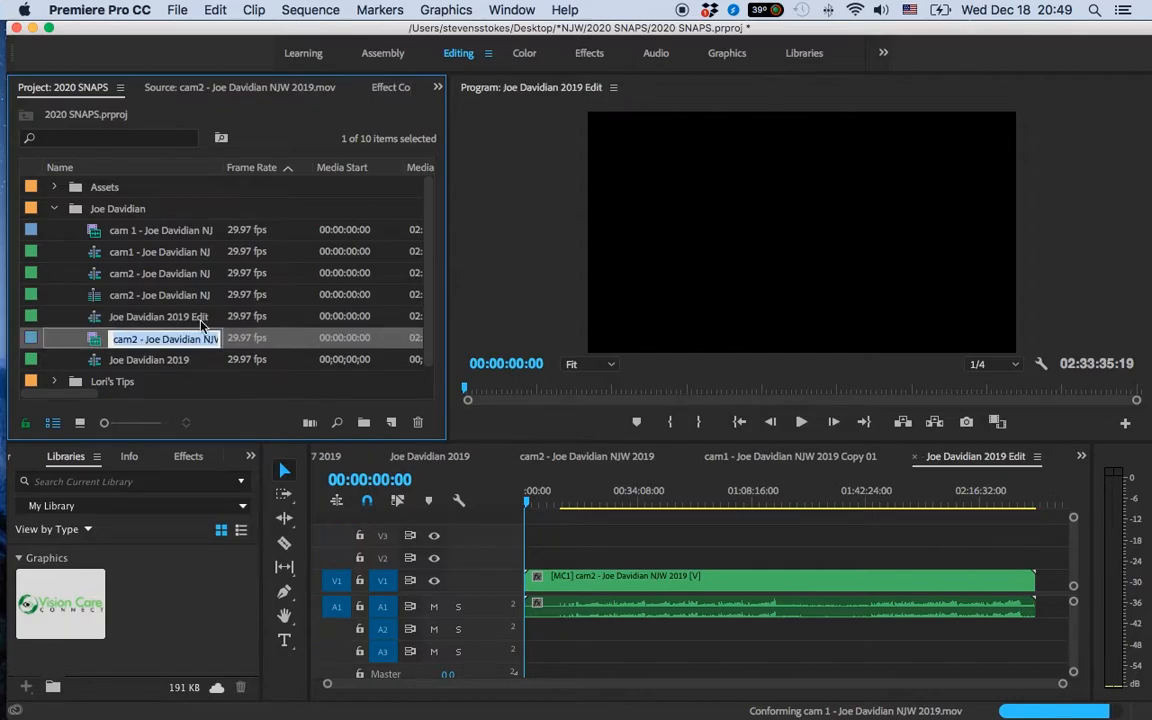
# Close all other open sequences so only Joe Davidian 2019 Edit remains in the timeline.
pyautogui.click(425, 463)
pyautogui.scroll(4, 425, 463)
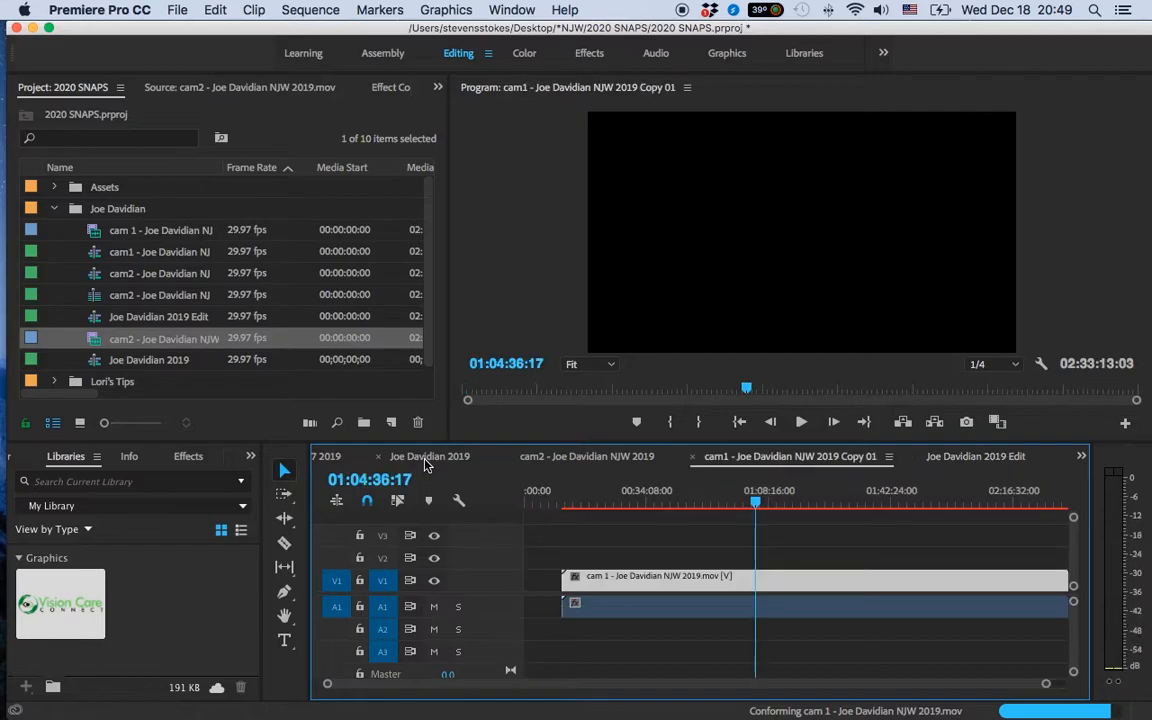
pyautogui.scroll(-3, 326, 455)
pyautogui.click(323, 456)
pyautogui.click(323, 456)
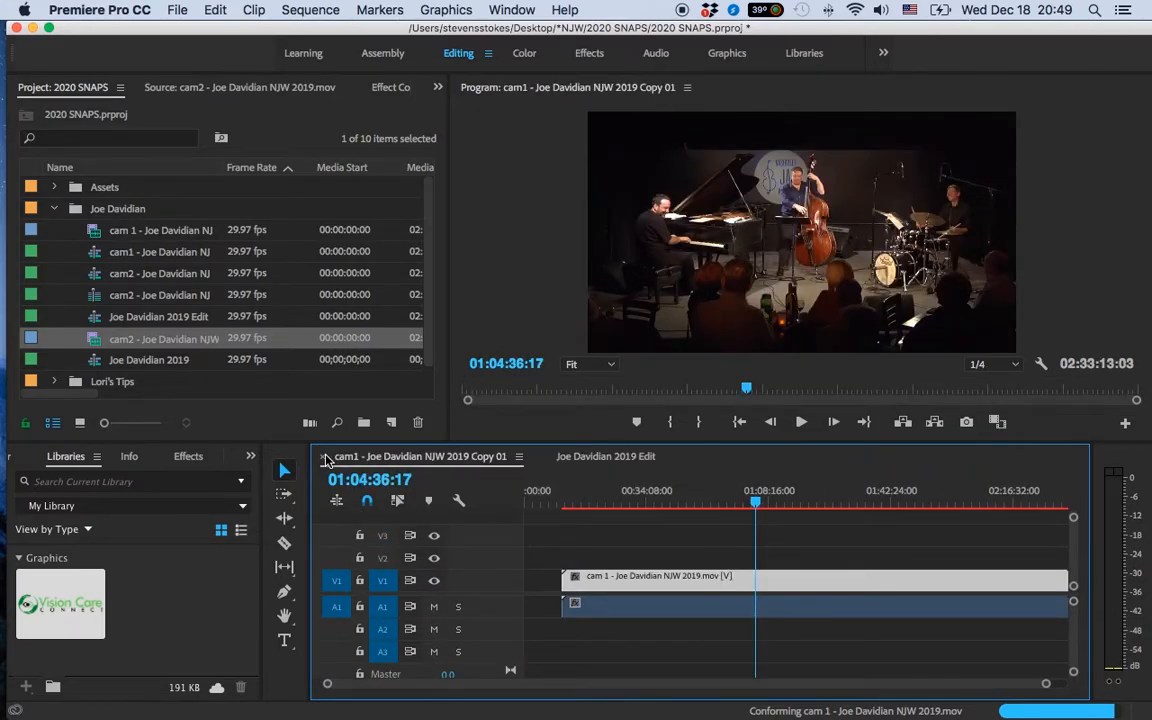
pyautogui.click(323, 456)
# Preview the multi-camera clip at several points along the Joe Davidian 2019 Edit sequence.
pyautogui.click(611, 500)
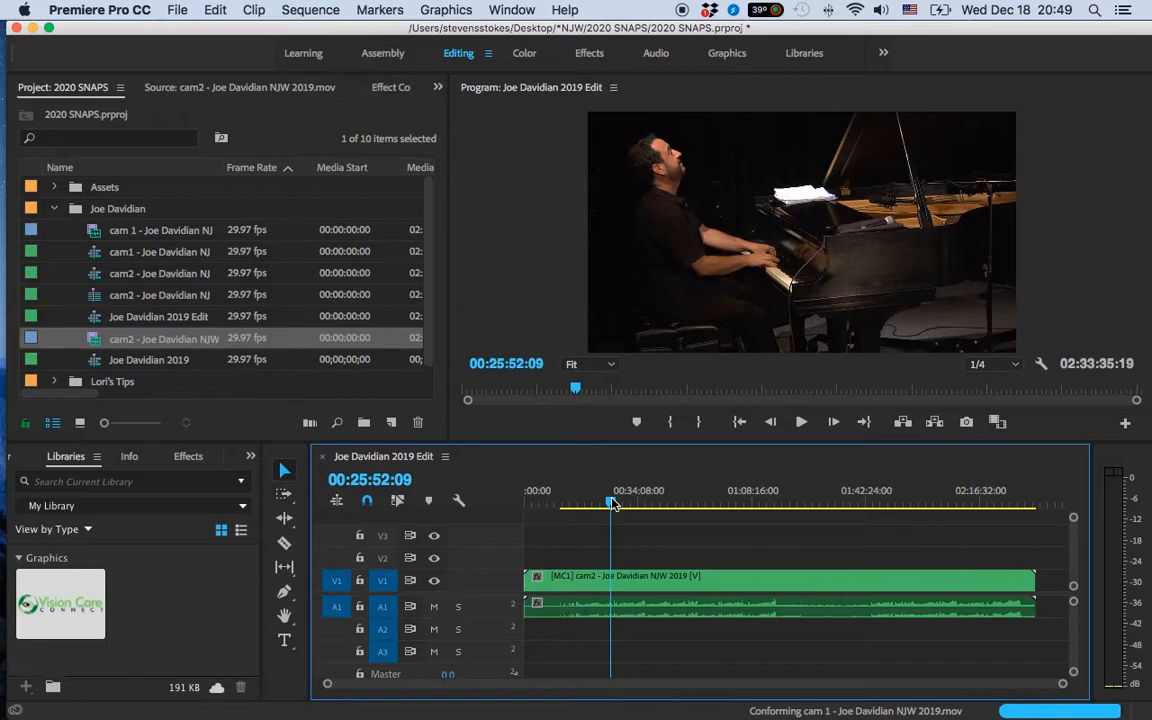
pyautogui.click(689, 500)
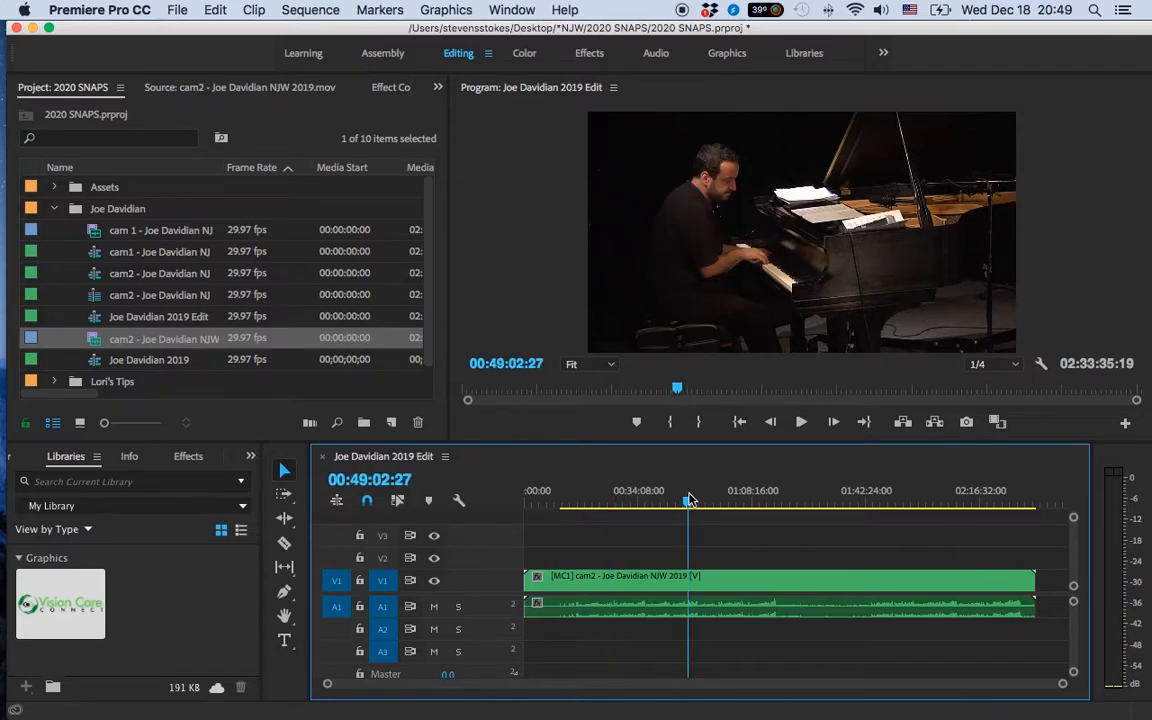
pyautogui.click(866, 505)
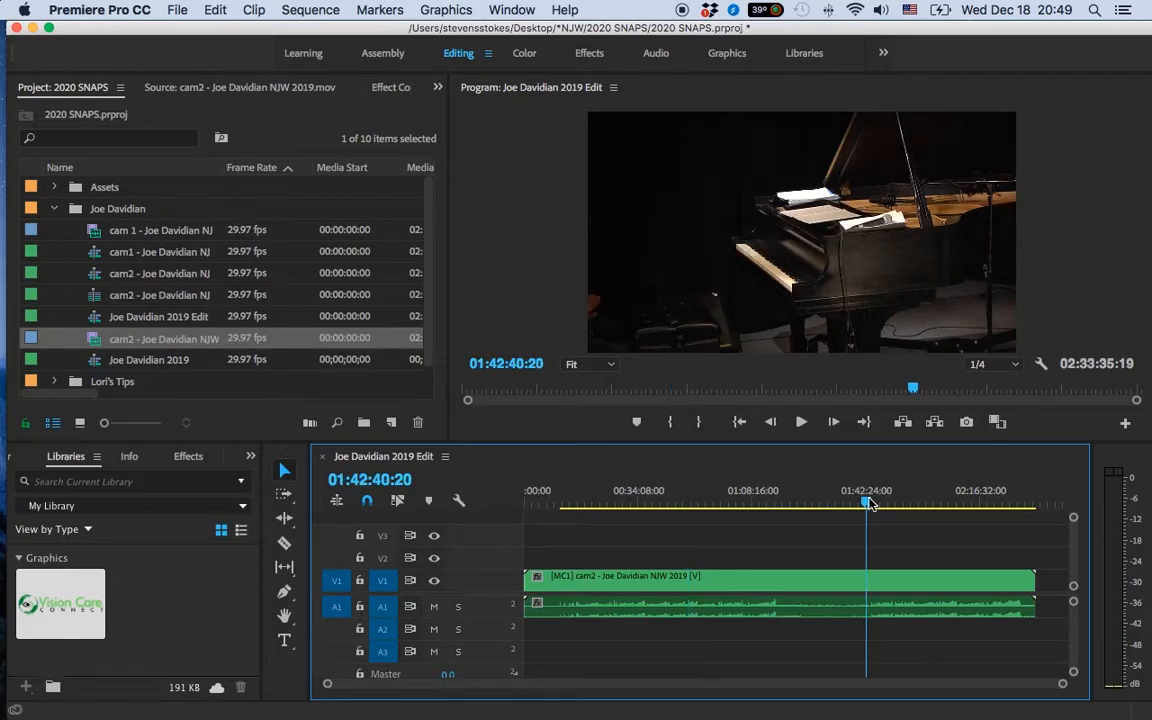
pyautogui.click(748, 507)
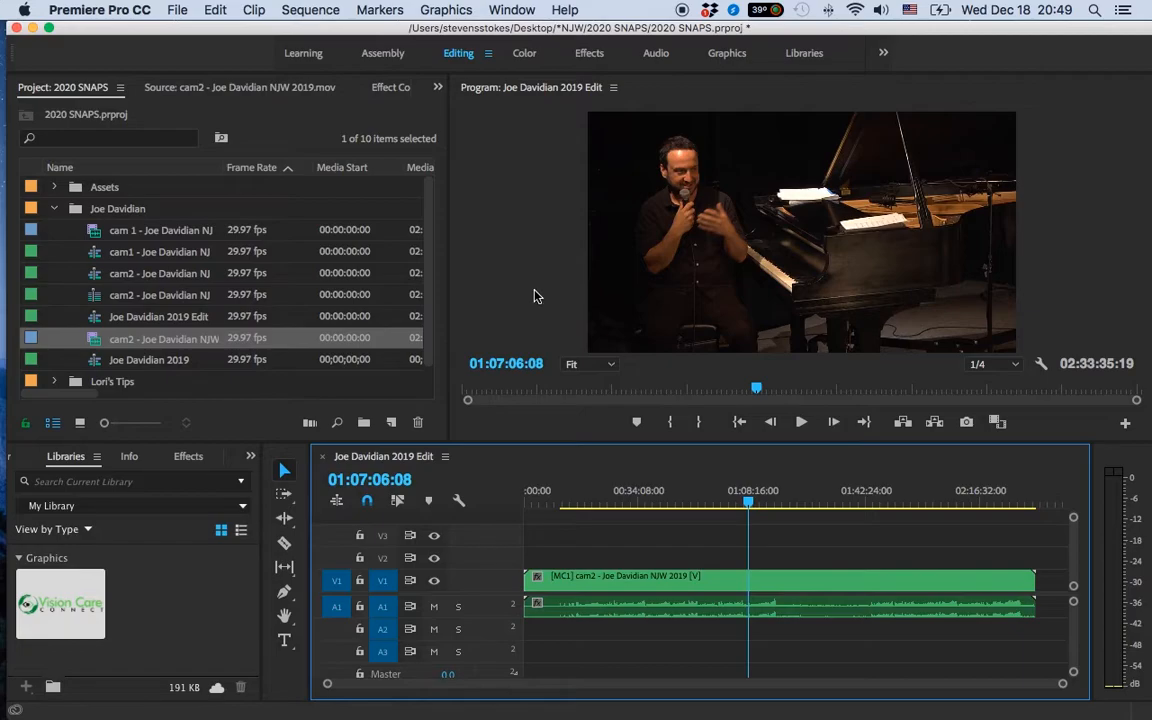
# Examine the keyboard layout presets and the shortcuts assigned to the Cut to Camera commands, leaving them as they are.
pyautogui.click(146, 8)
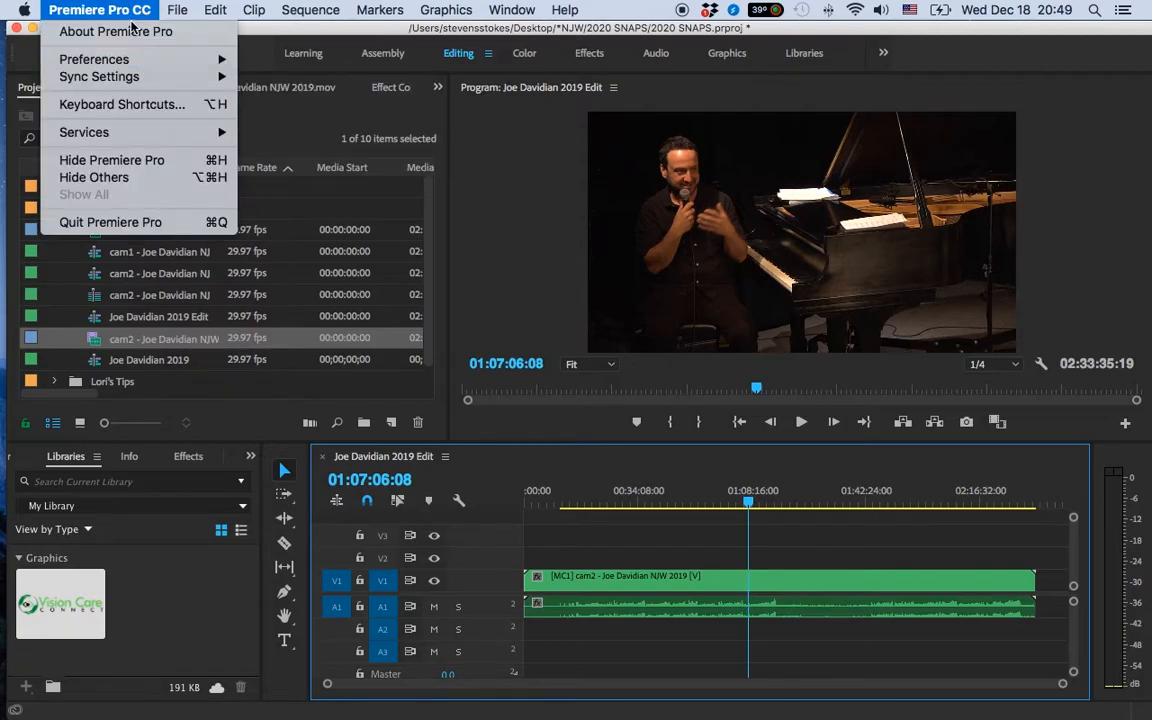
pyautogui.click(115, 104)
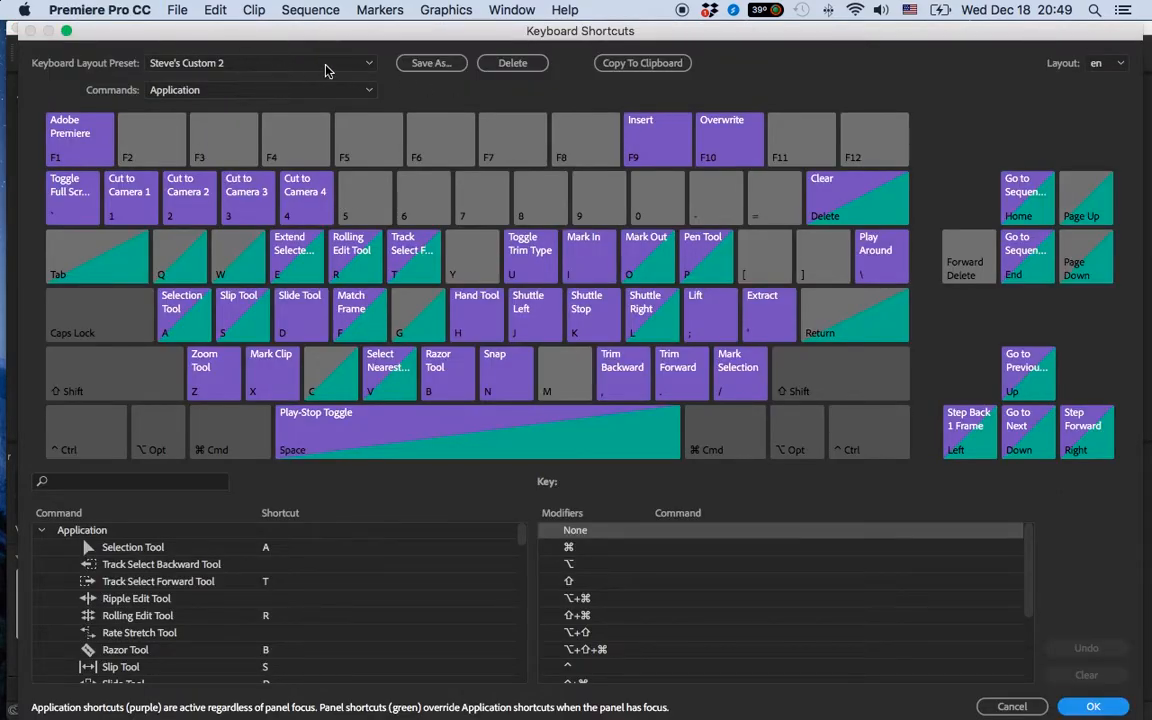
pyautogui.click(335, 63)
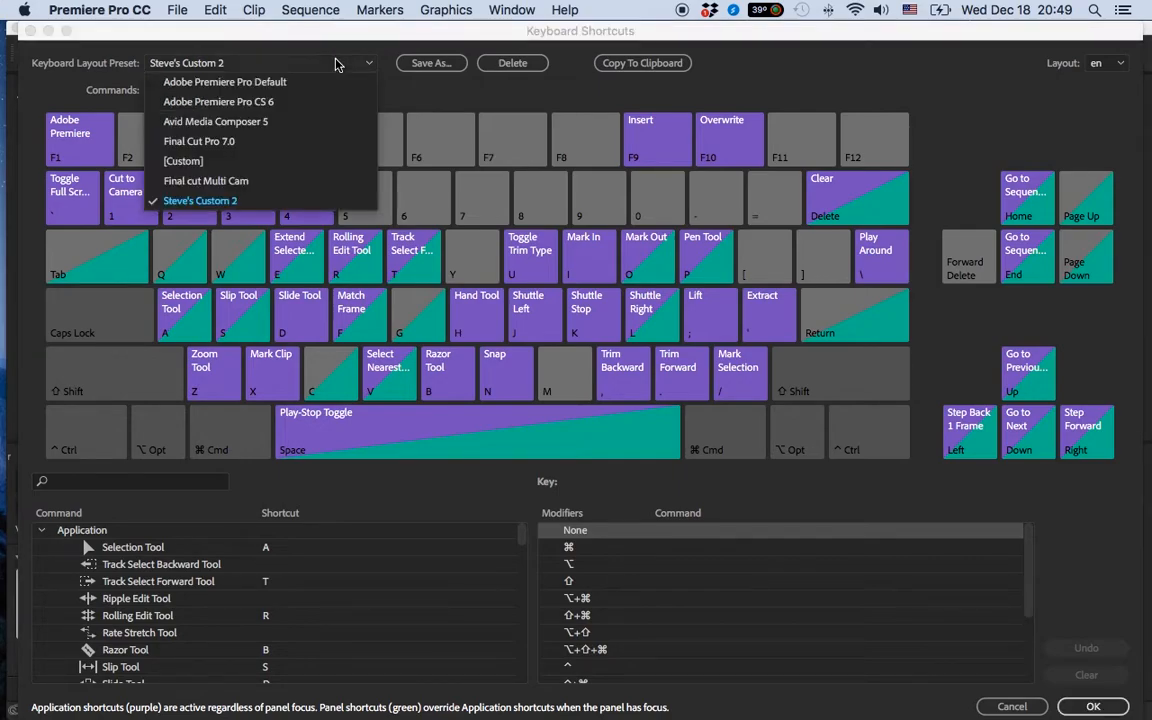
pyautogui.click(446, 100)
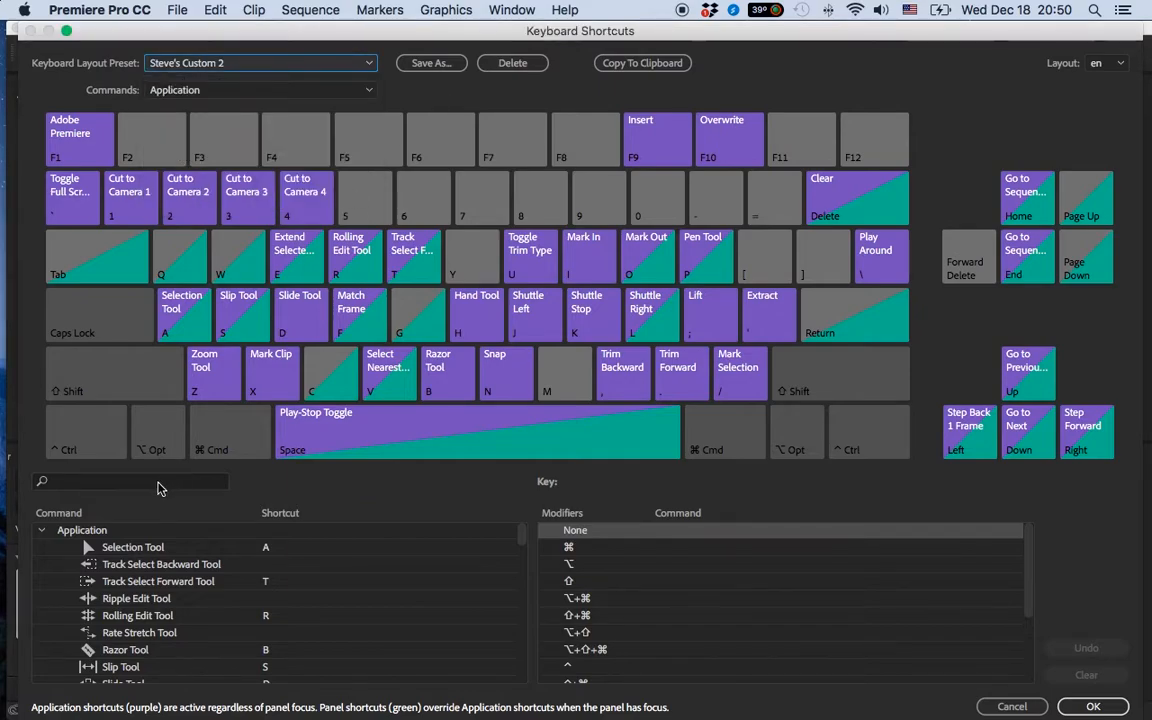
pyautogui.click(160, 480)
pyautogui.write('cut')
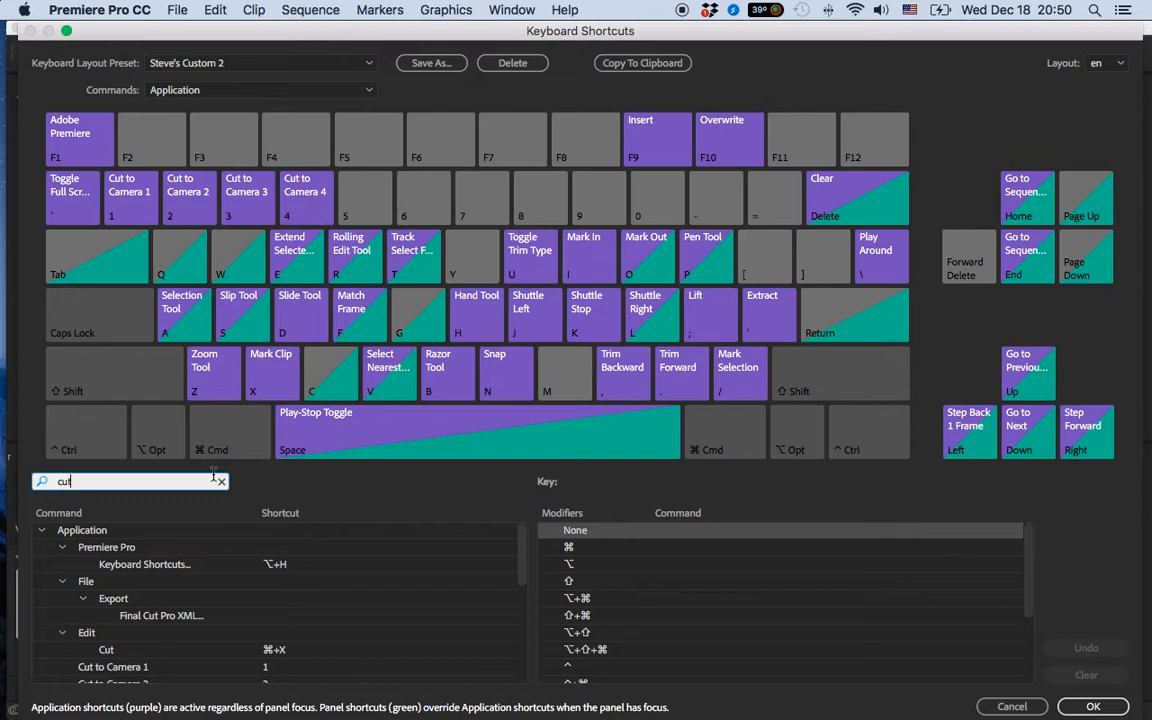
pyautogui.scroll(-3, 300, 625)
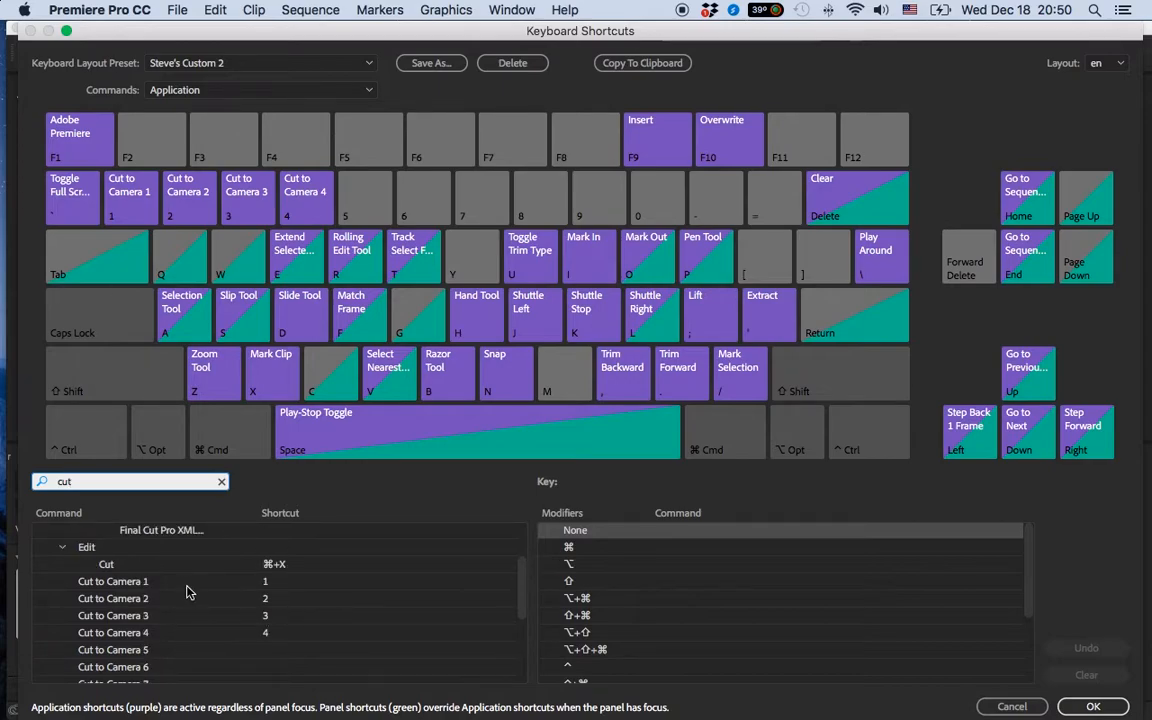
pyautogui.click(267, 583)
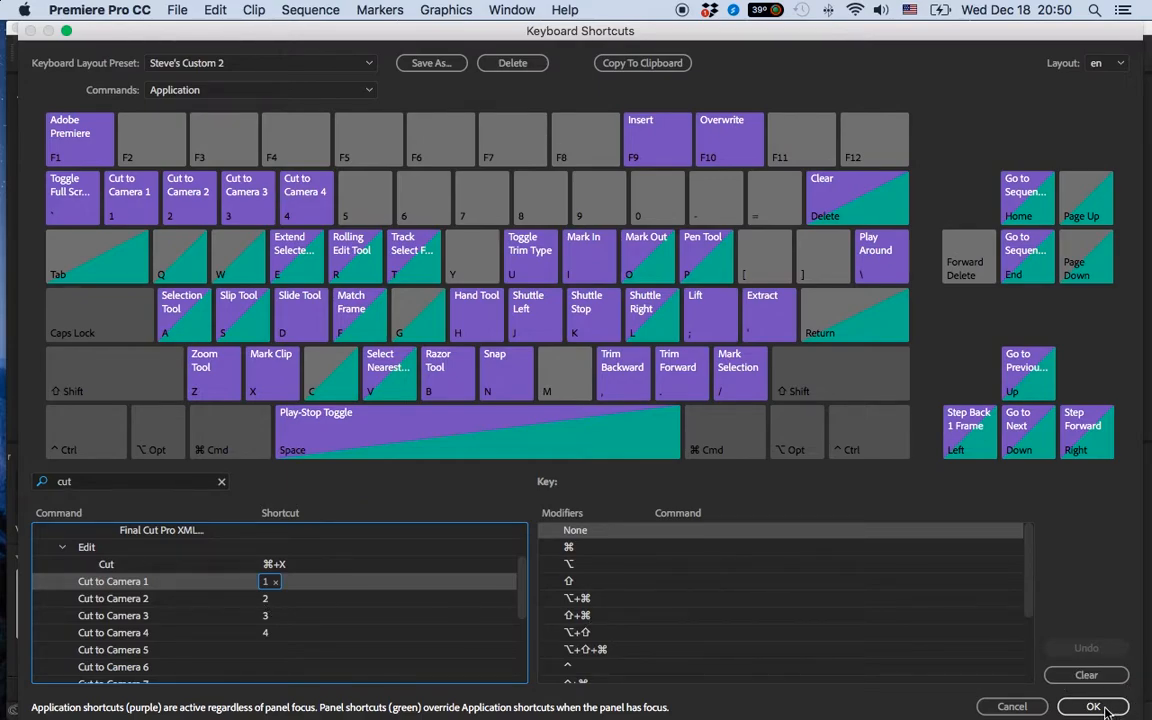
pyautogui.click(1034, 712)
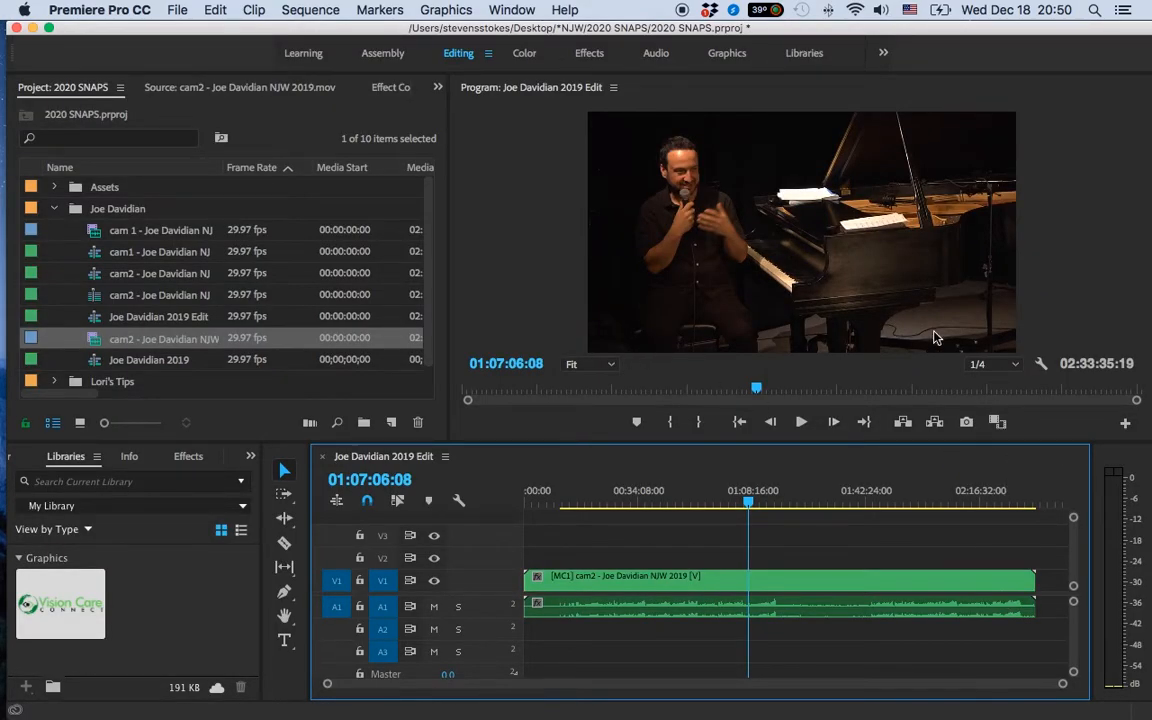
# Move the playhead to 00:14:49:10 and set the program monitor's playback resolution to 1/4.
pyautogui.click(573, 490)
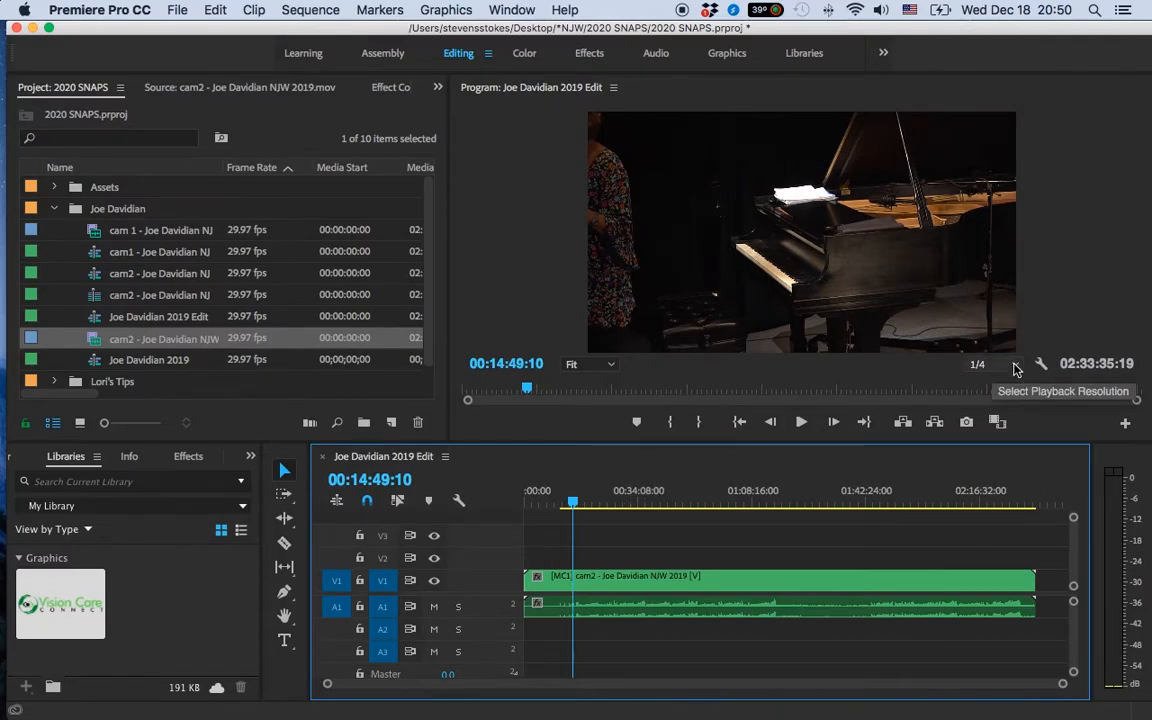
pyautogui.click(1015, 366)
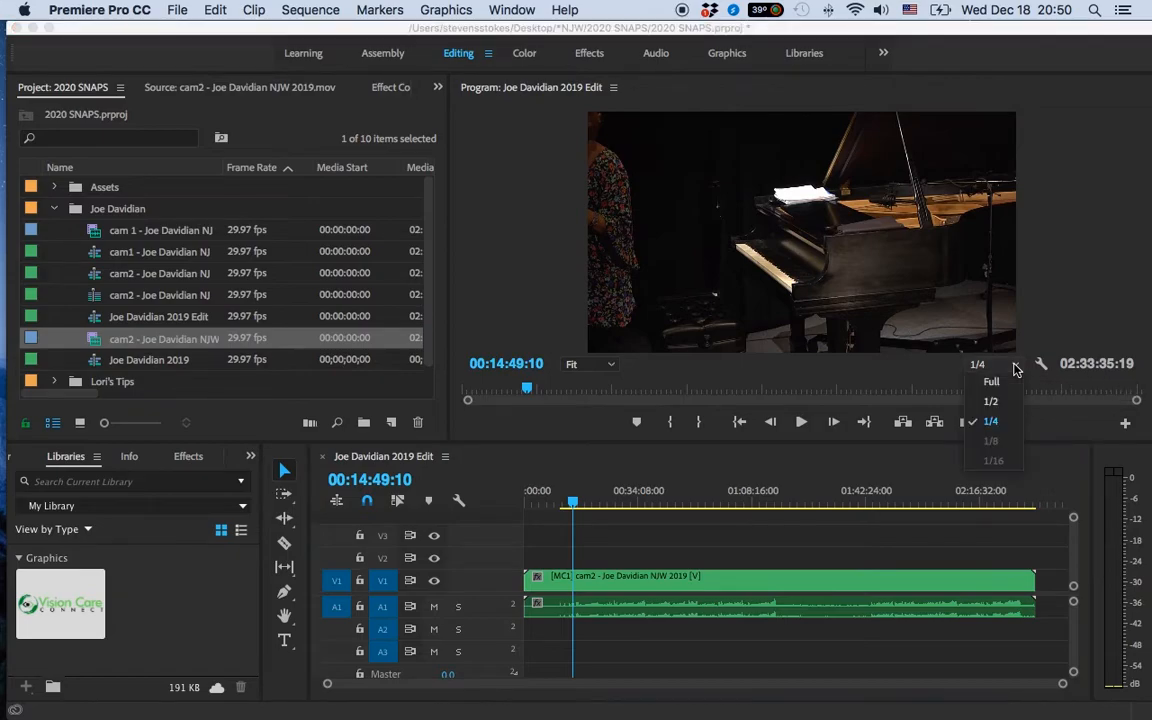
pyautogui.click(987, 425)
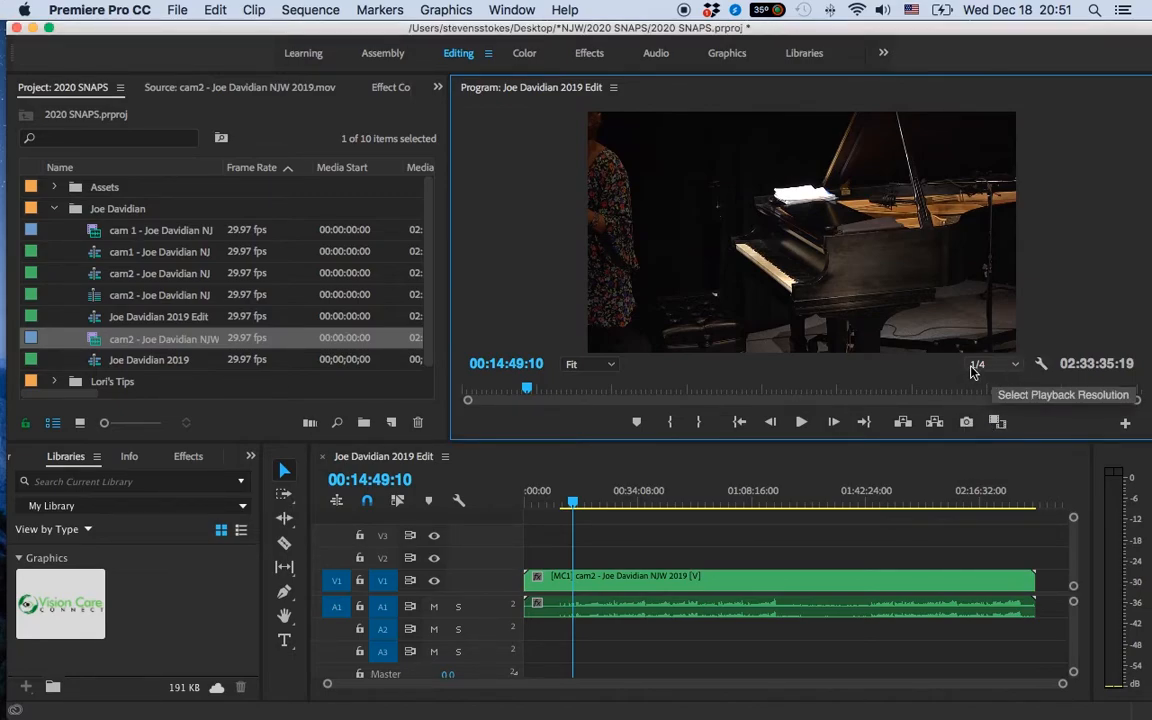
# Show the edit sequence in a widened Multi-Camera view and preview both angles at 00:43:23:10.
pyautogui.click(1042, 366)
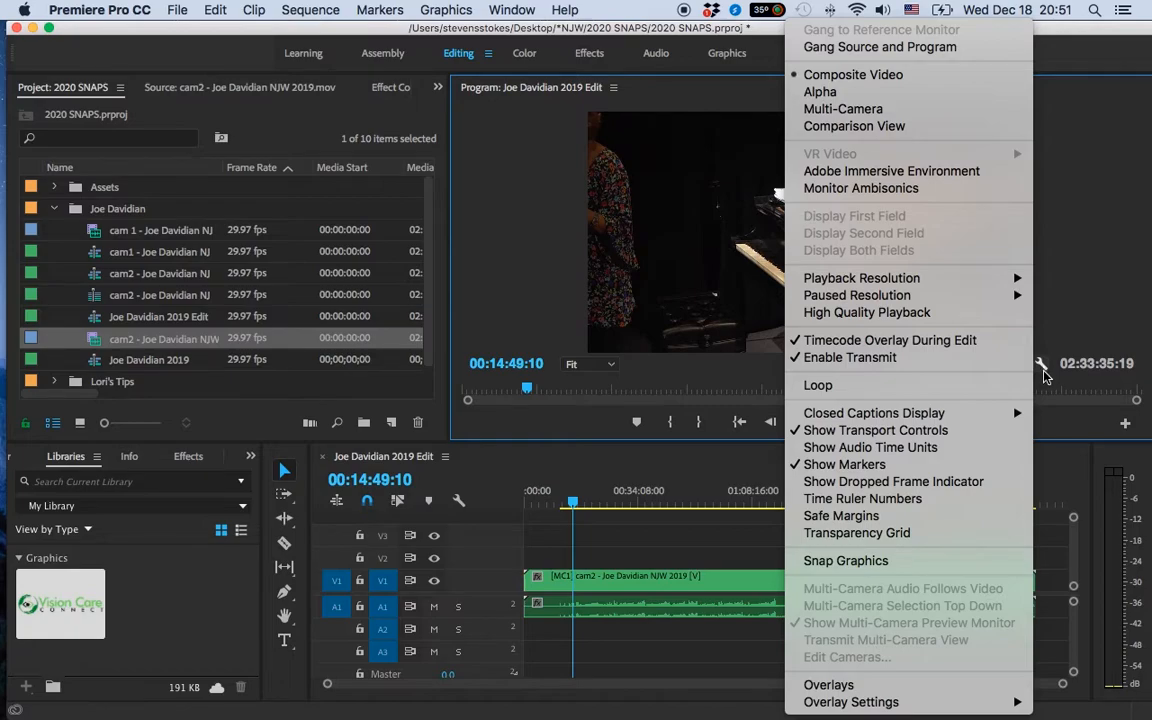
pyautogui.click(815, 108)
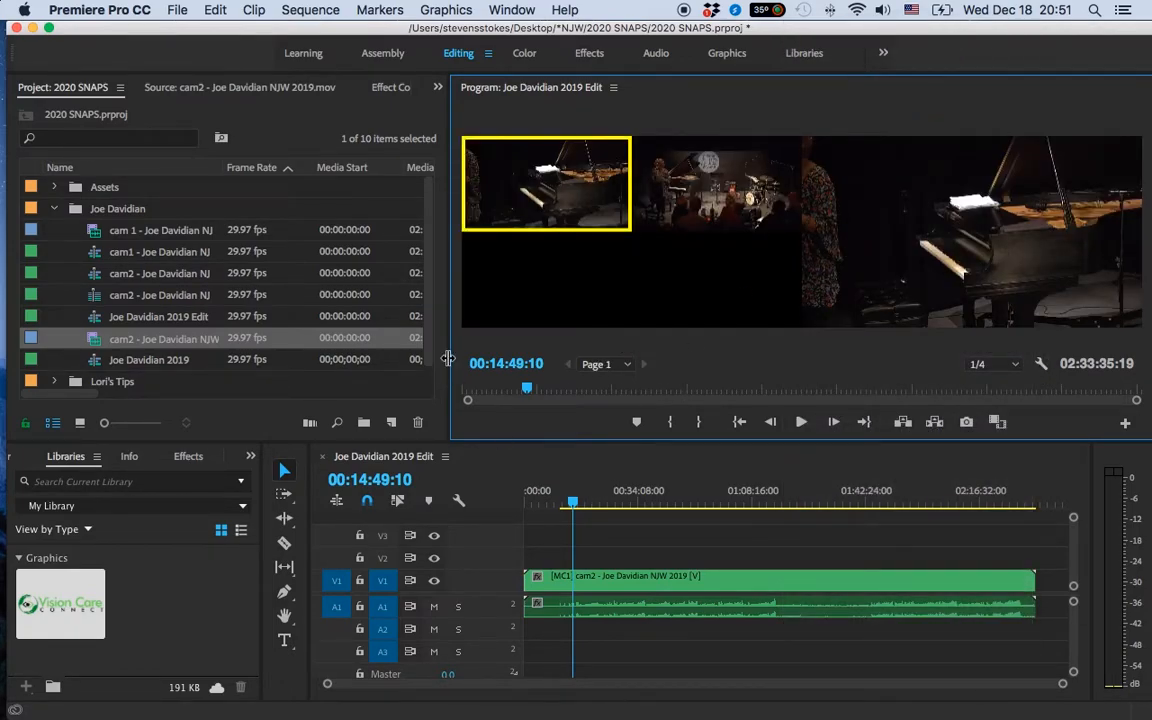
pyautogui.moveTo(447, 358); pyautogui.dragTo(242, 332)
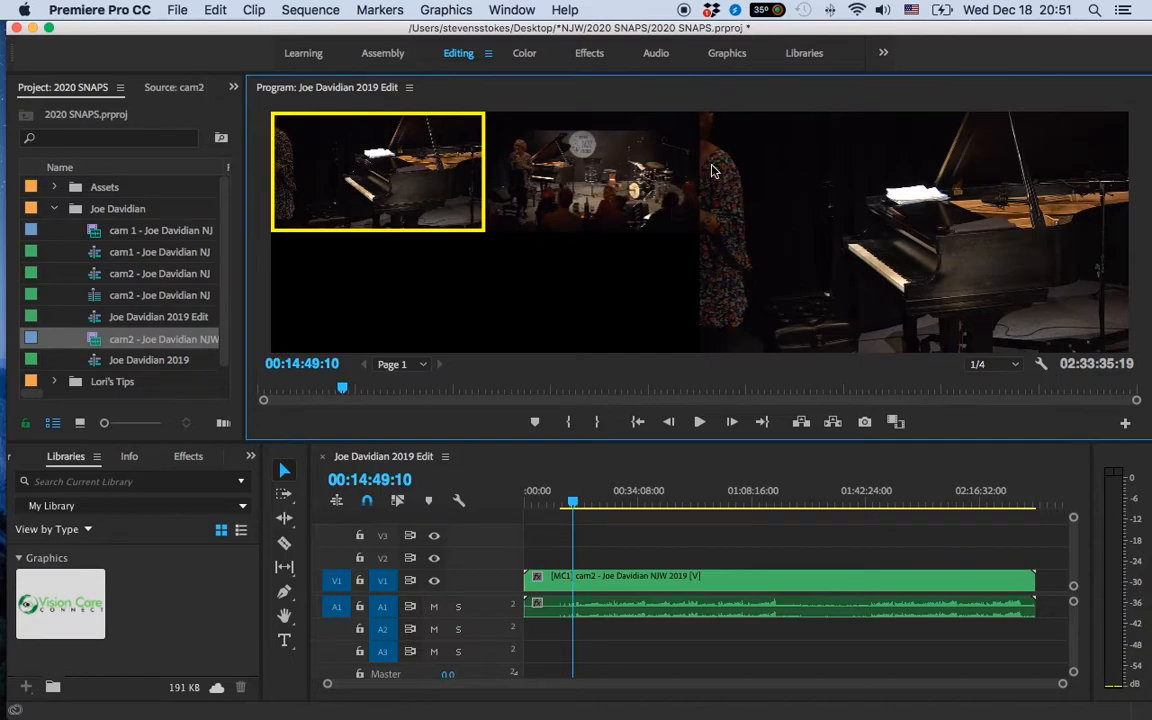
pyautogui.moveTo(622, 491); pyautogui.dragTo(669, 496)
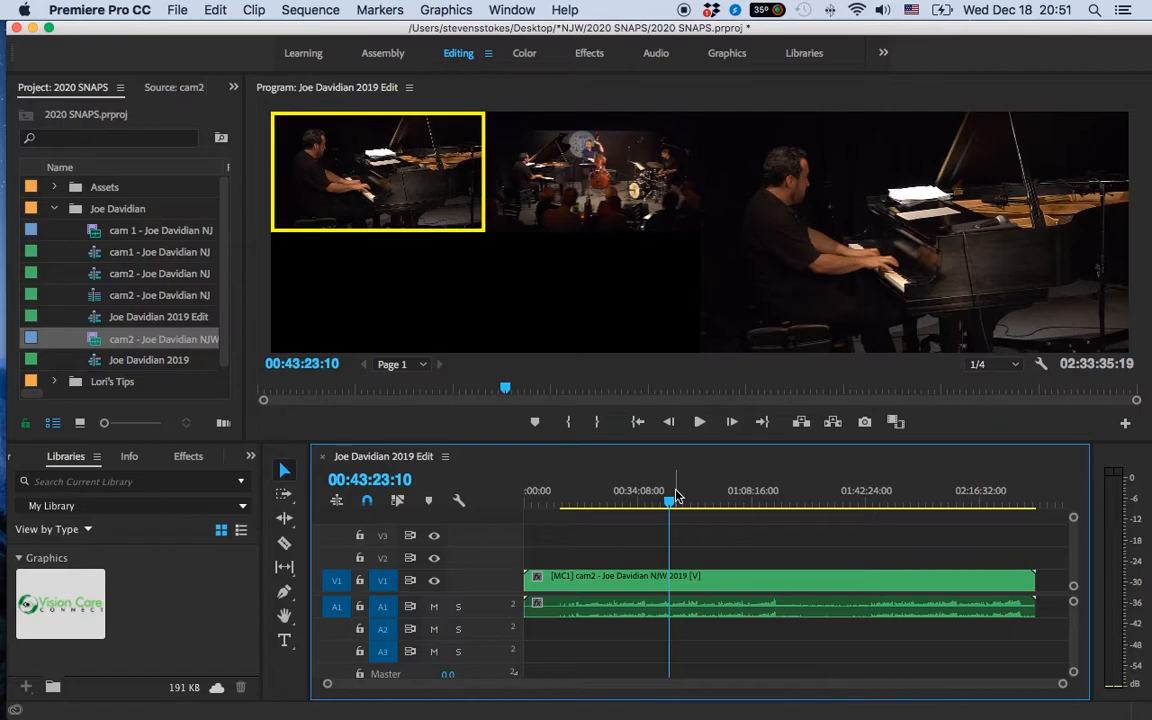
# Play from 00:43:23:10, cutting live to camera 2 at 00:43:28:09 and back to camera 1 about six seconds on, and stop at 00:43:37:01.
pyautogui.press('space')
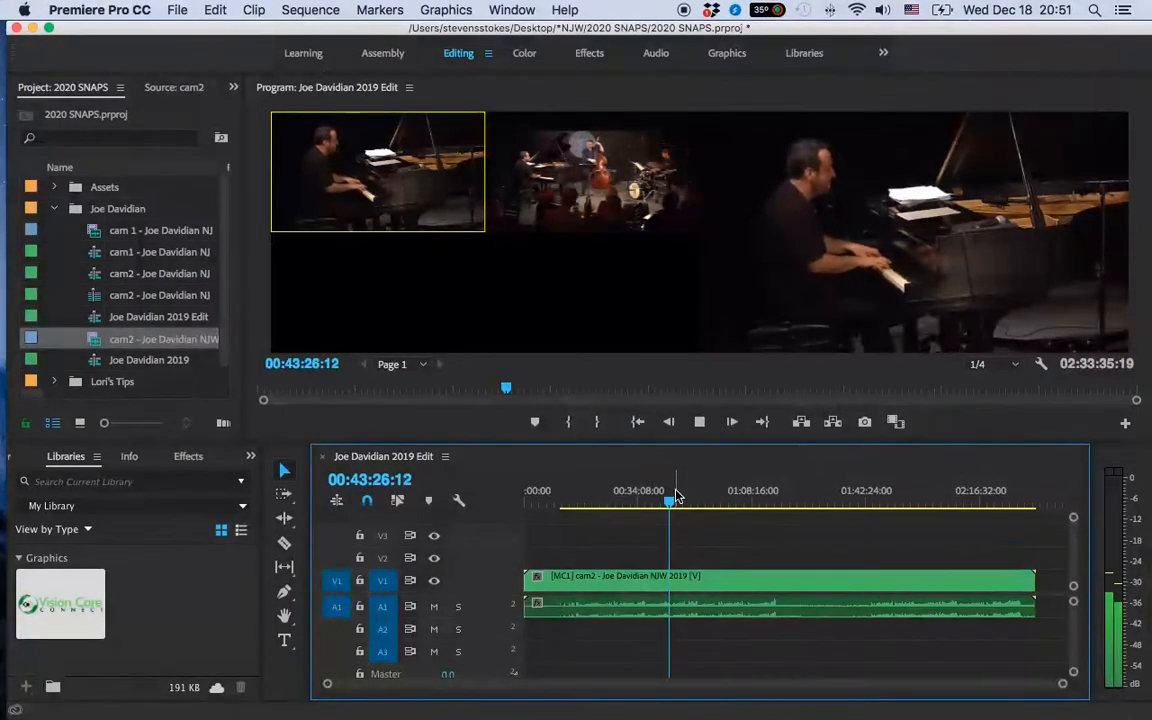
pyautogui.press('2')
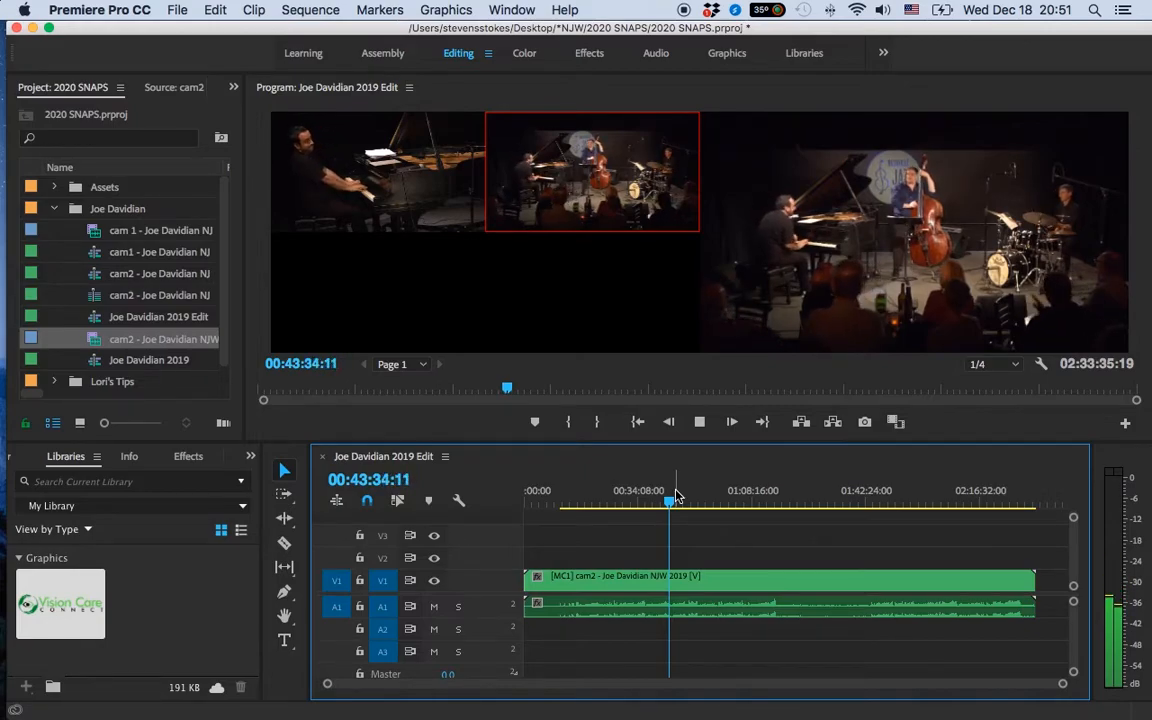
pyautogui.press('1')
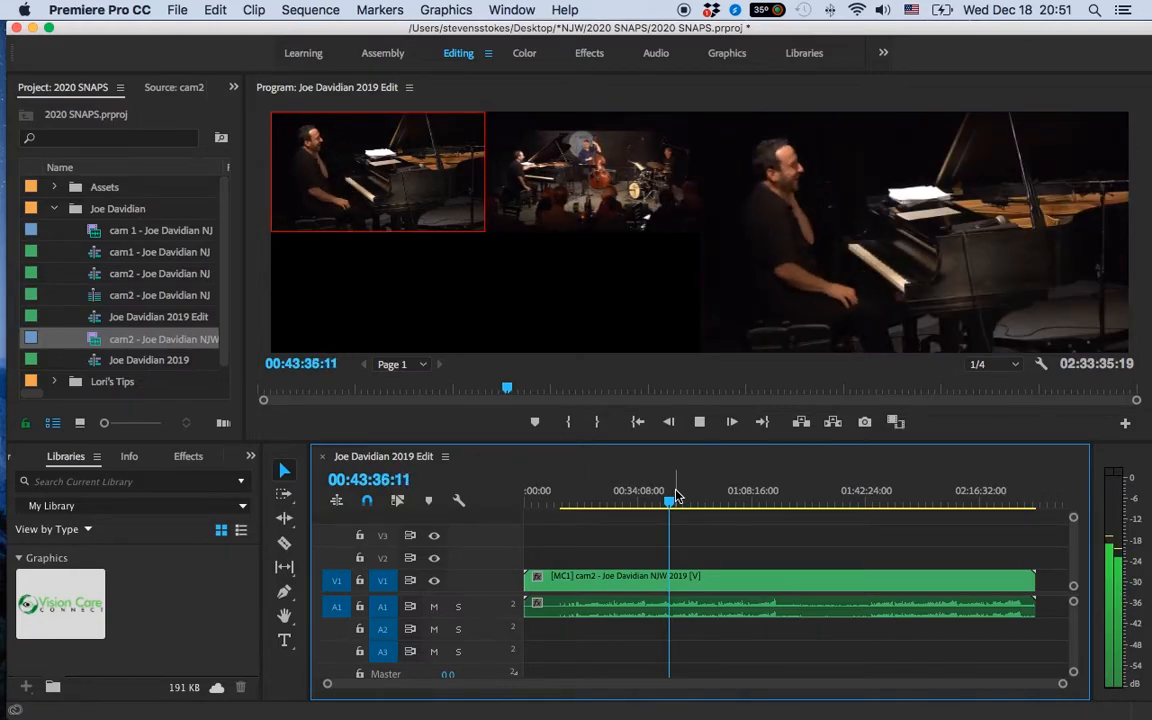
pyautogui.press('space')
# Add a Cross Dissolve at the cut from camera 1 to camera 2 near 00:43:28.
pyautogui.press('=')
pyautogui.press('=')
pyautogui.press('=')
pyautogui.press('=')
pyautogui.press('=')
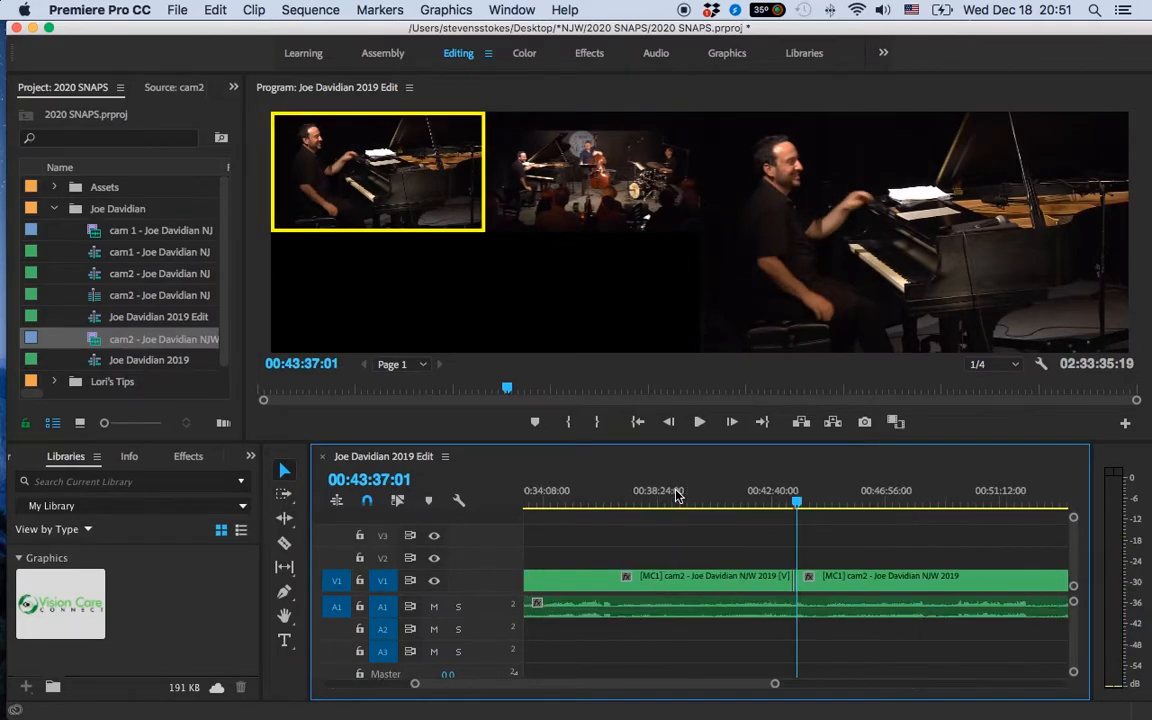
pyautogui.press('=')
pyautogui.press('=')
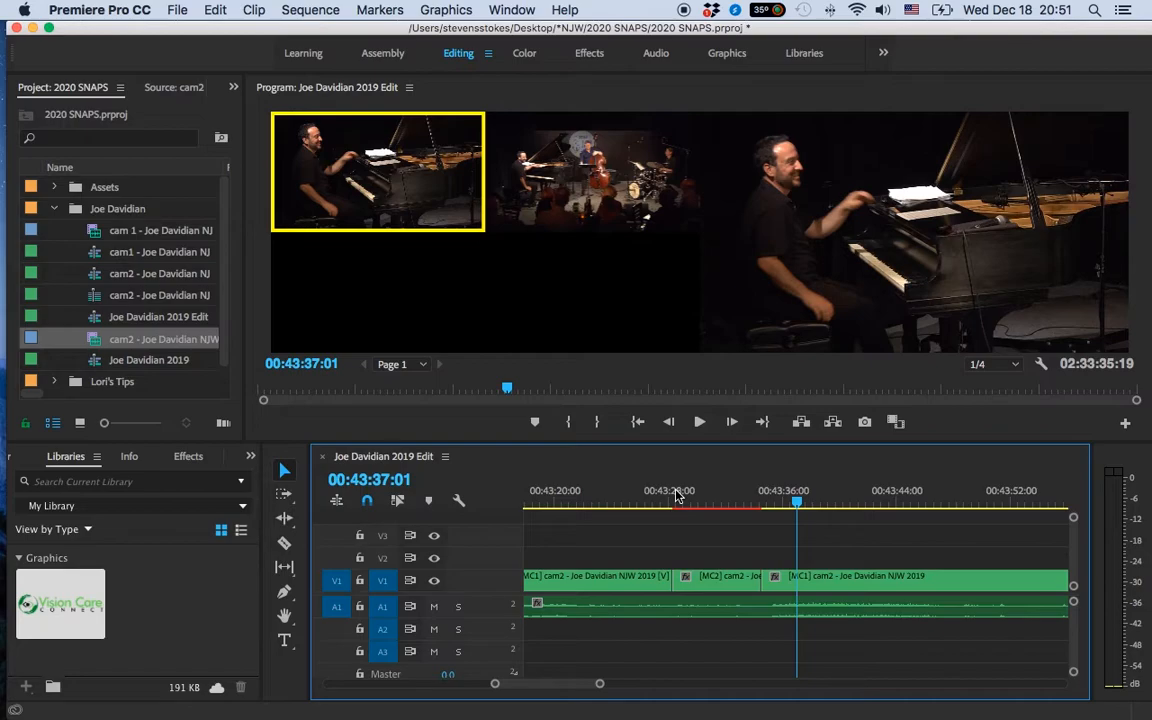
pyautogui.press('-')
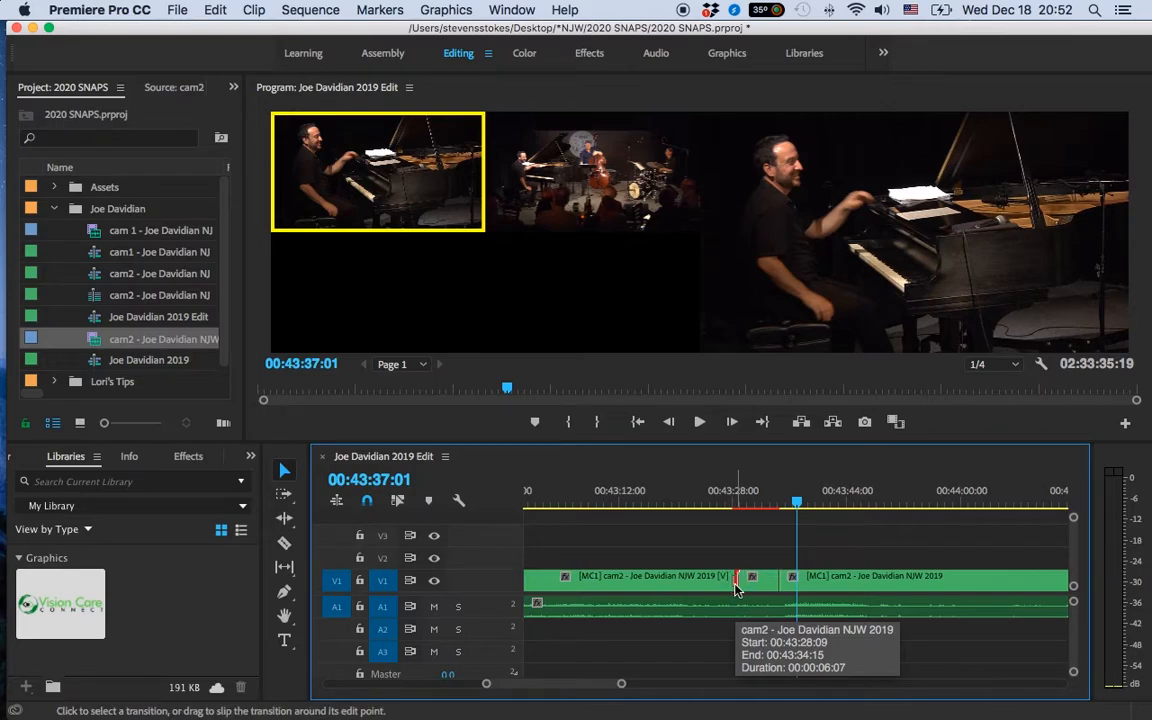
# Play the short Cross Dissolve from just before it to 00:43:29:03.
pyautogui.press('=')
pyautogui.press('=')
pyautogui.press('=')
pyautogui.hscroll(-5, 751, 504)
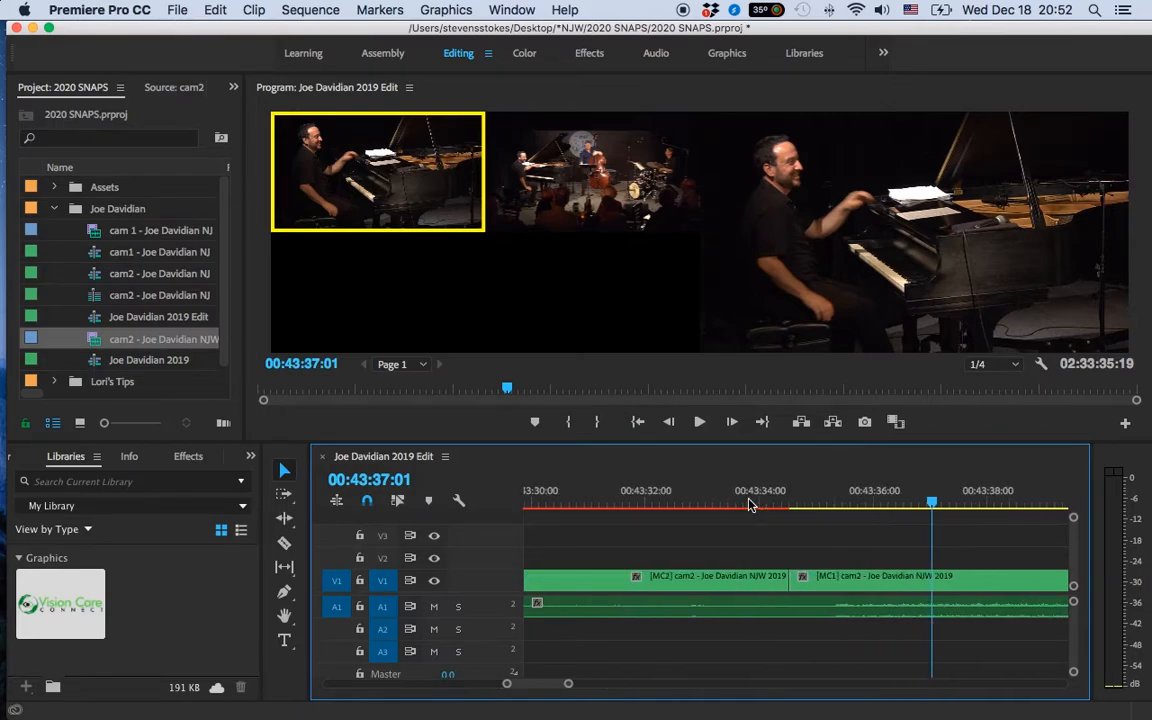
pyautogui.click(583, 490)
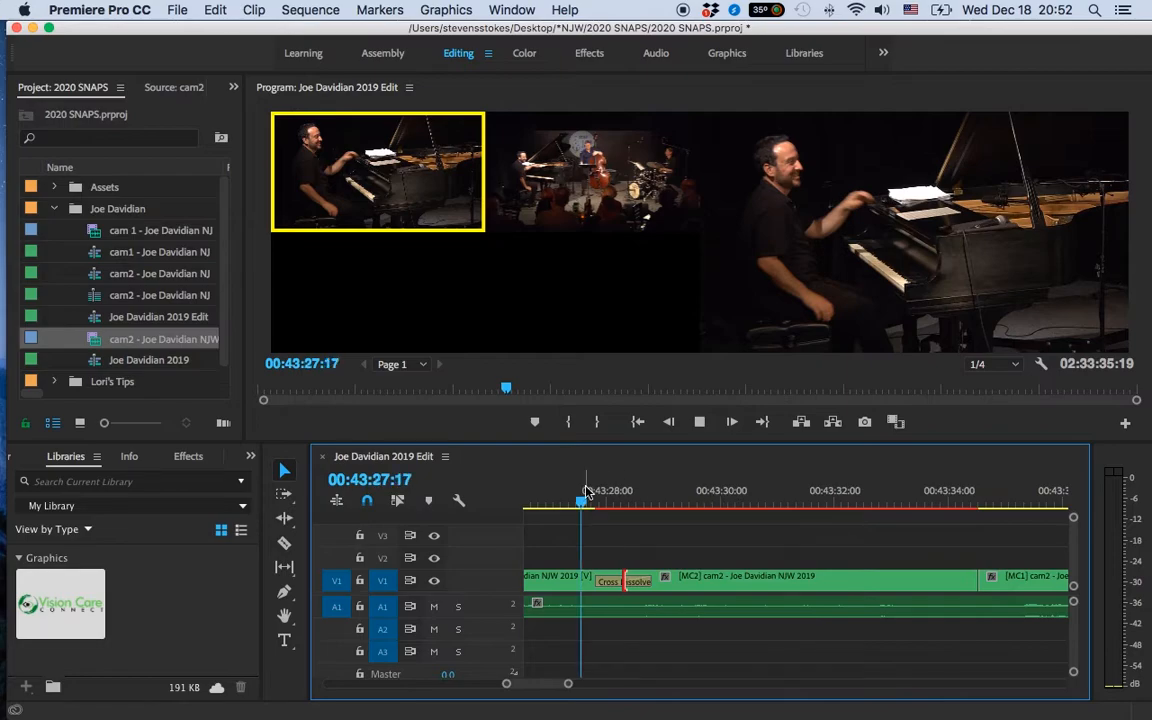
pyautogui.press('space')
pyautogui.press('space')
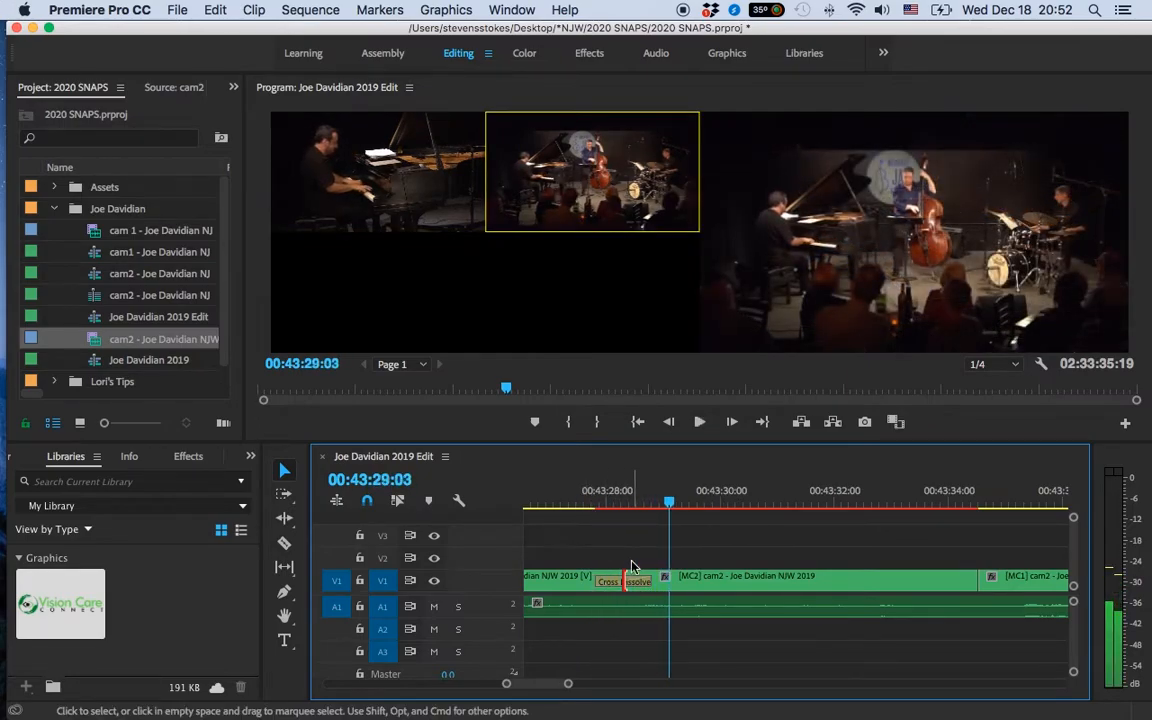
# Lengthen the Cross Dissolve between the camera 1 and camera 2 clips to a duration of 00:00:04:10.
pyautogui.moveTo(650, 582); pyautogui.dragTo(742, 591)
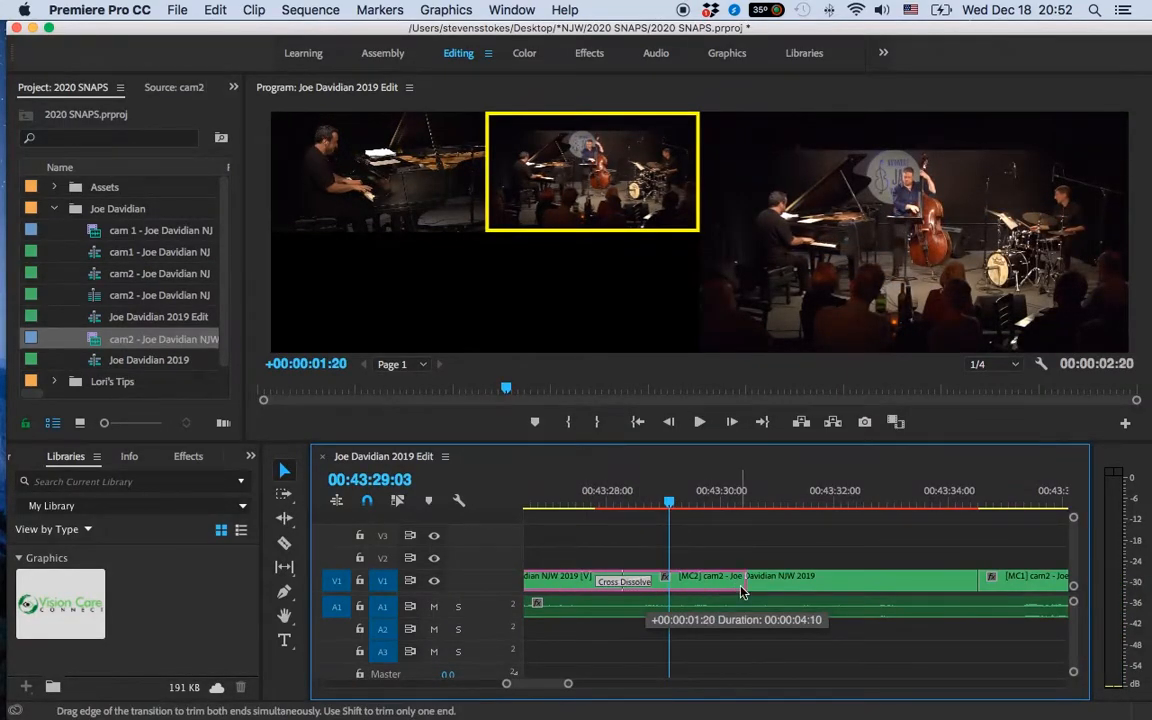
pyautogui.press('-')
pyautogui.press('-')
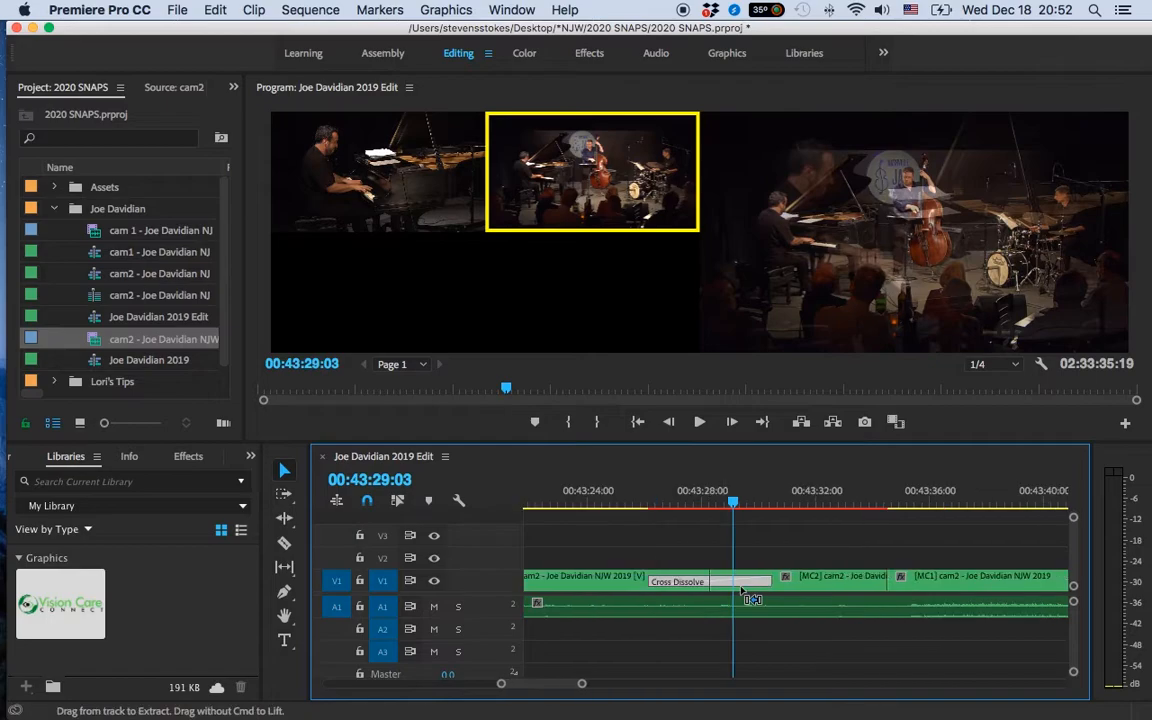
# Play back the lengthened dissolve and the cut back to camera 1, stopping at 00:43:35:01.
pyautogui.click(724, 494)
pyautogui.press('space')
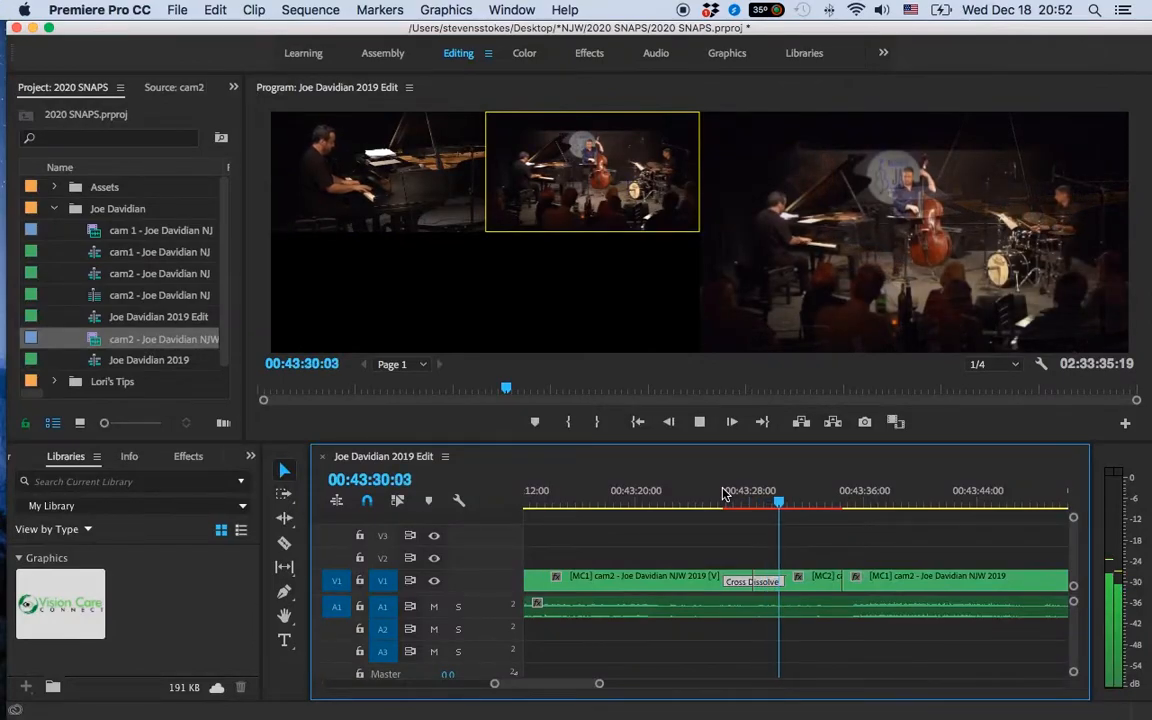
pyautogui.press('-')
pyautogui.press('-')
pyautogui.press('-')
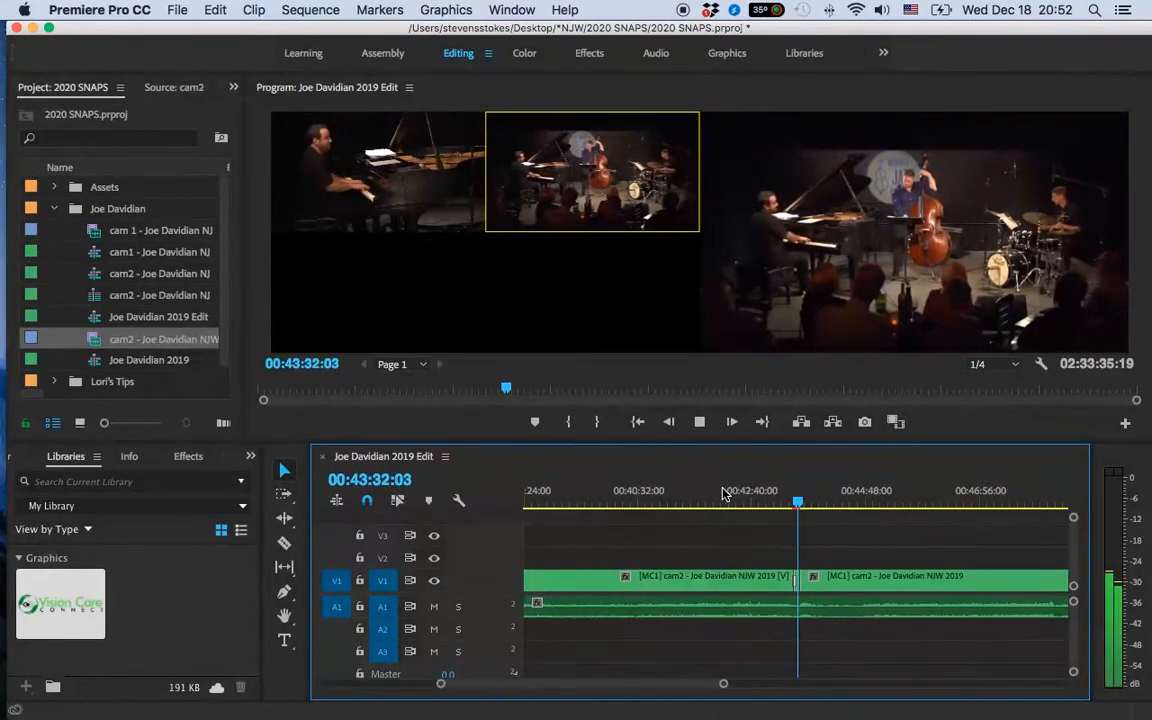
pyautogui.press('-')
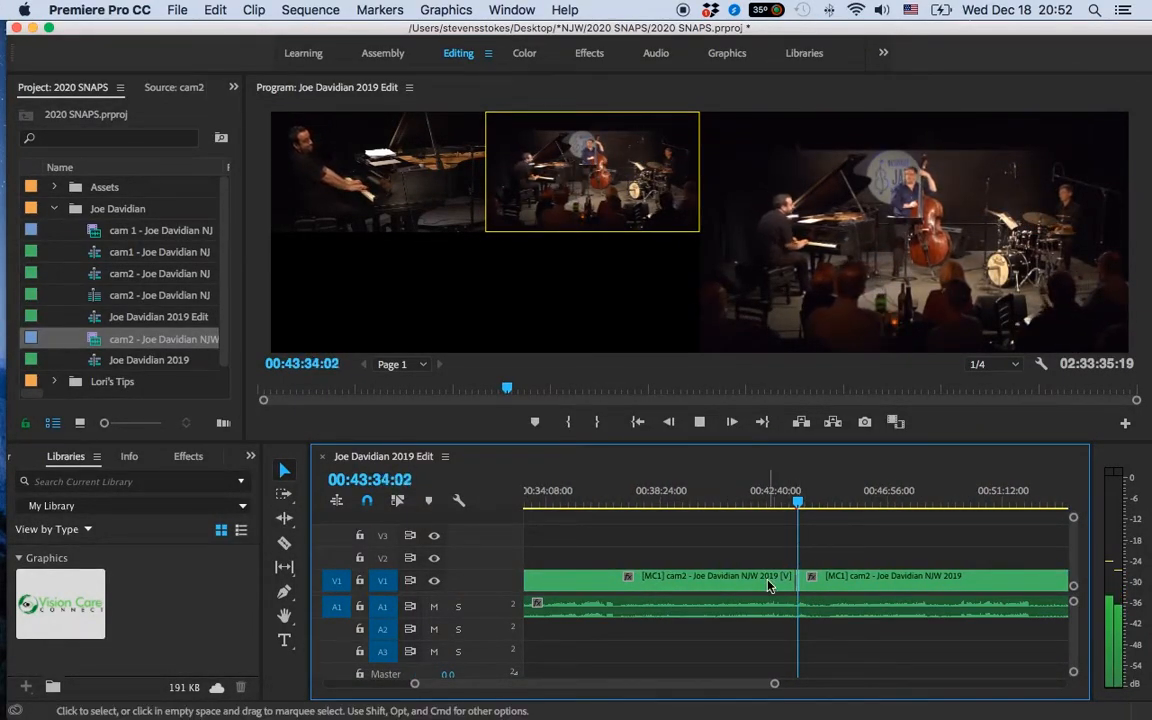
pyautogui.press('-')
pyautogui.press('1')
pyautogui.press('space')
# Split the video and audio clips at about 00:39:02 and split all tracks at 00:46:59:16.
pyautogui.press('c')
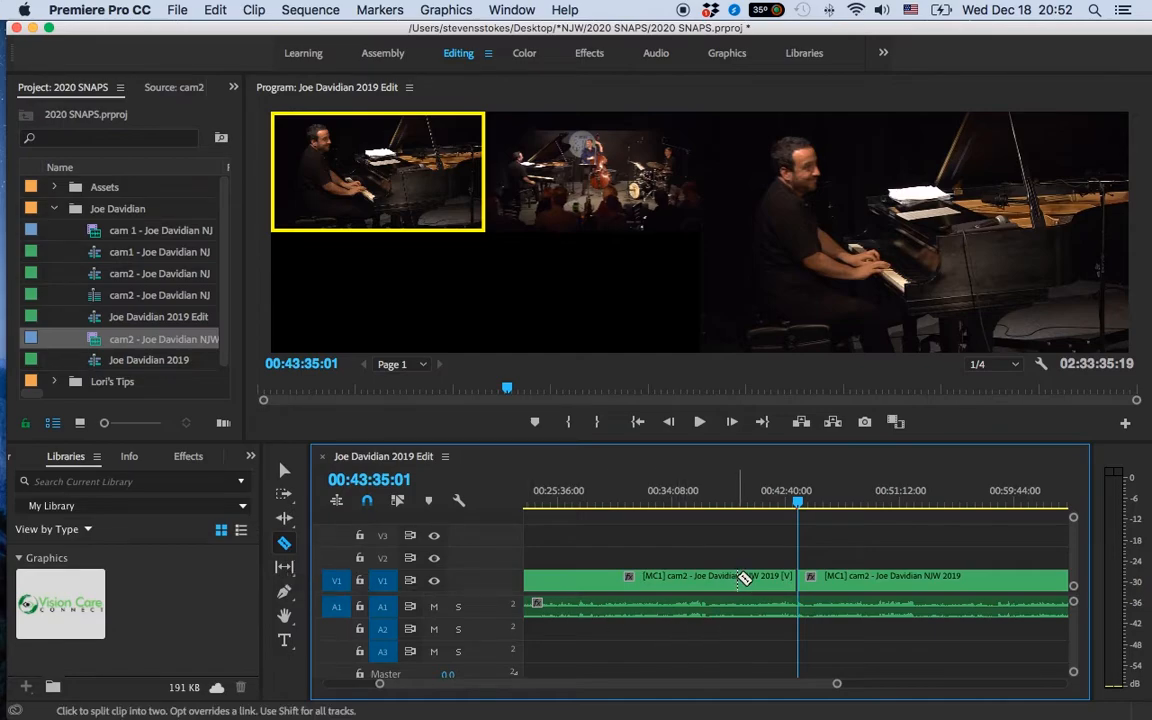
pyautogui.click(745, 578)
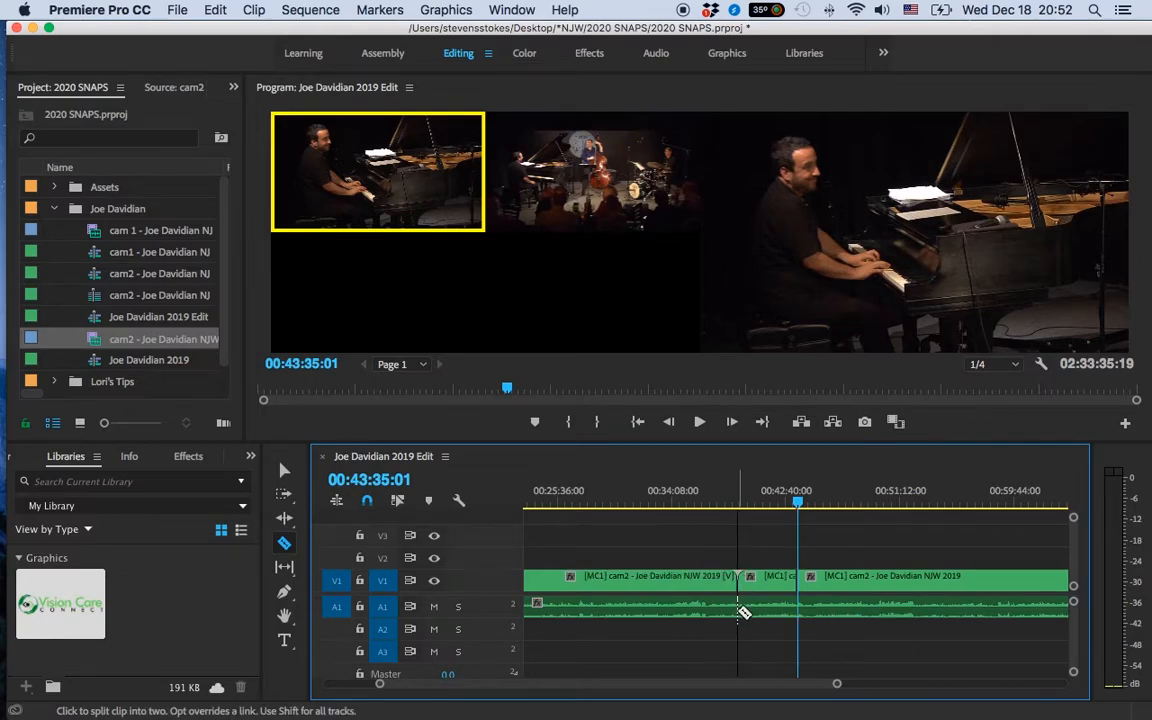
pyautogui.click(744, 612)
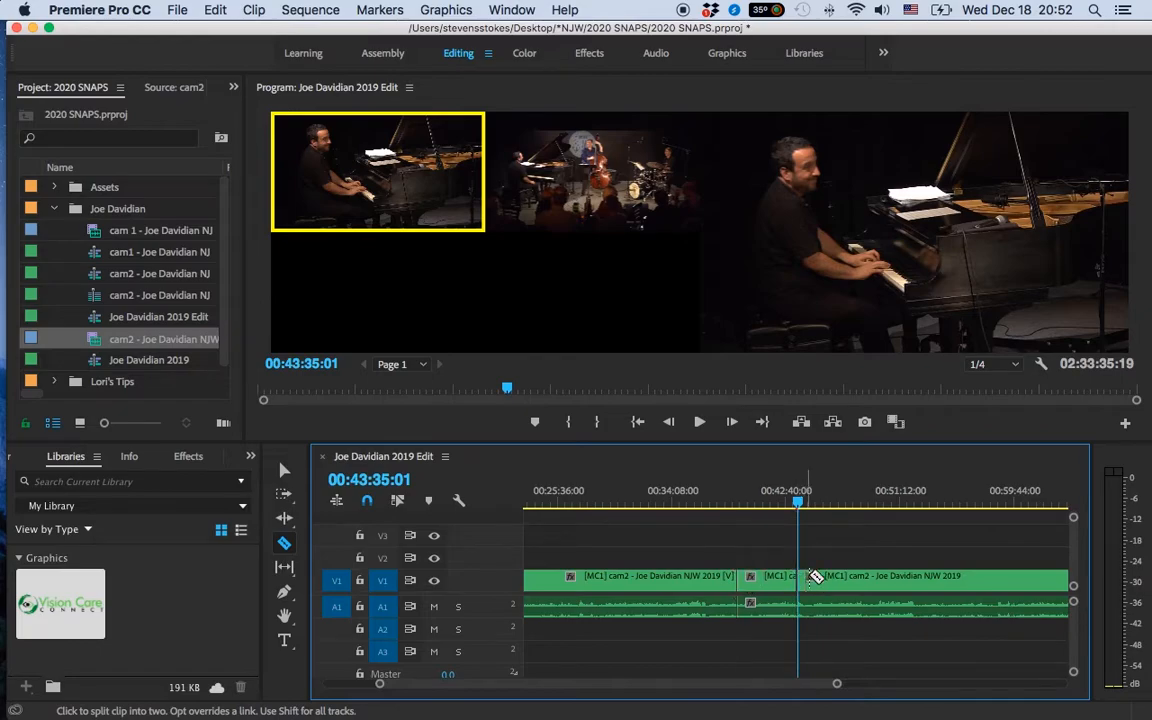
pyautogui.click(843, 495)
pyautogui.keyDown('shift'); pyautogui.click(843, 578); pyautogui.keyUp('shift')
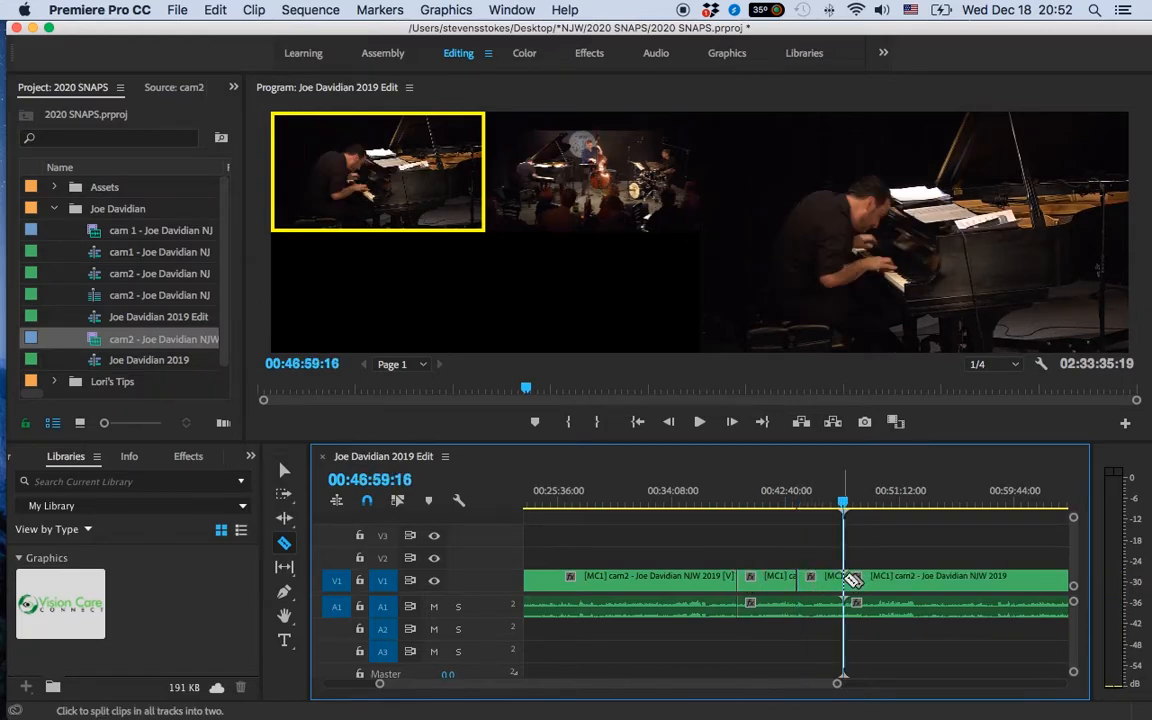
# Delete the video and audio after 00:46:59:16 and before the split at about 00:39:02.
pyautogui.press('v')
pyautogui.click(888, 595)
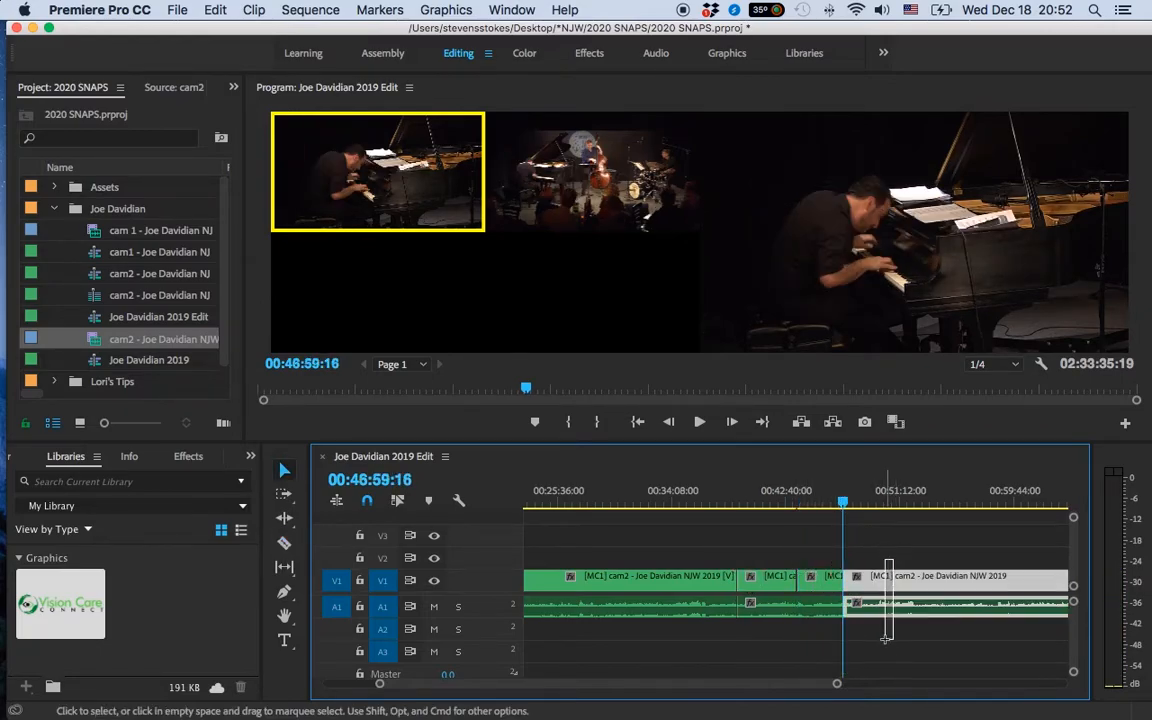
pyautogui.press('Delete')
pyautogui.click(686, 600)
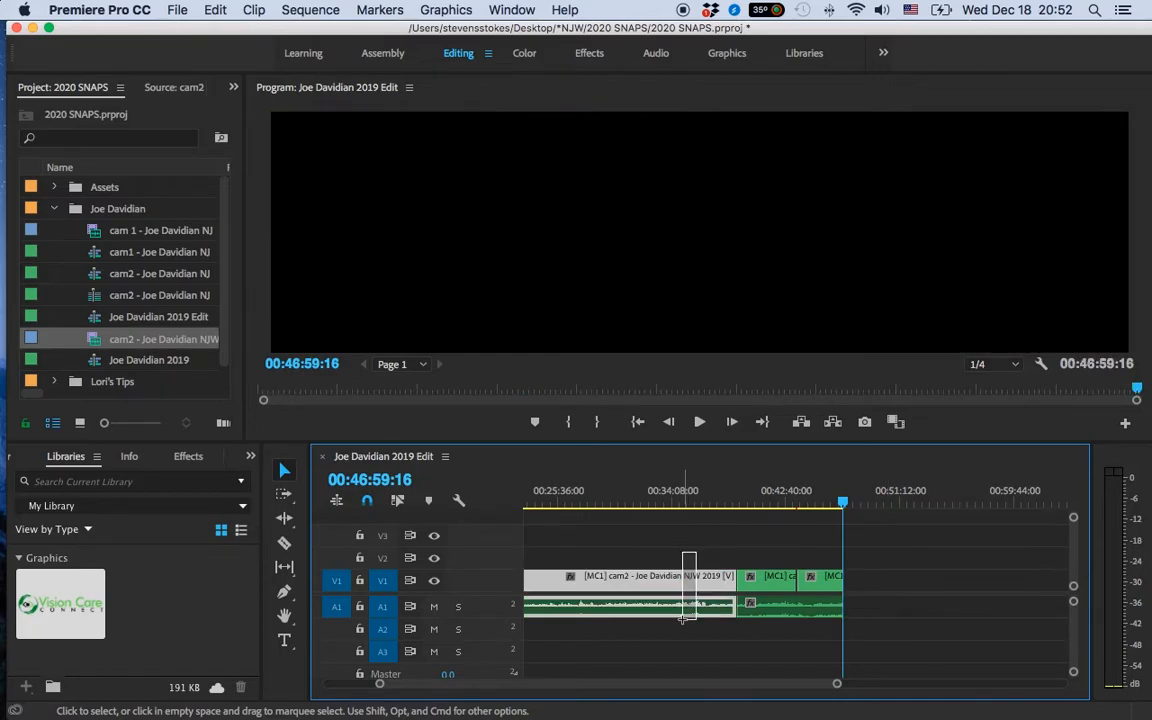
pyautogui.press('Delete')
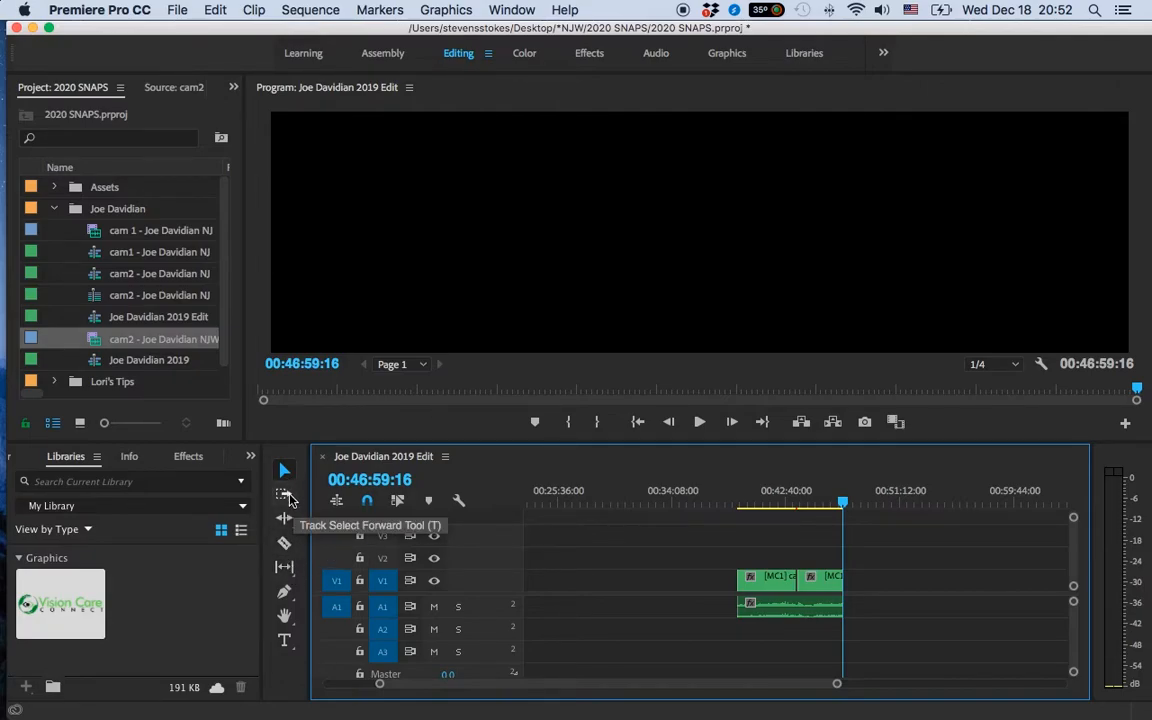
# Review the camera changes in the remaining excerpt by playing it up to 00:43:35:29.
pyautogui.click(795, 510)
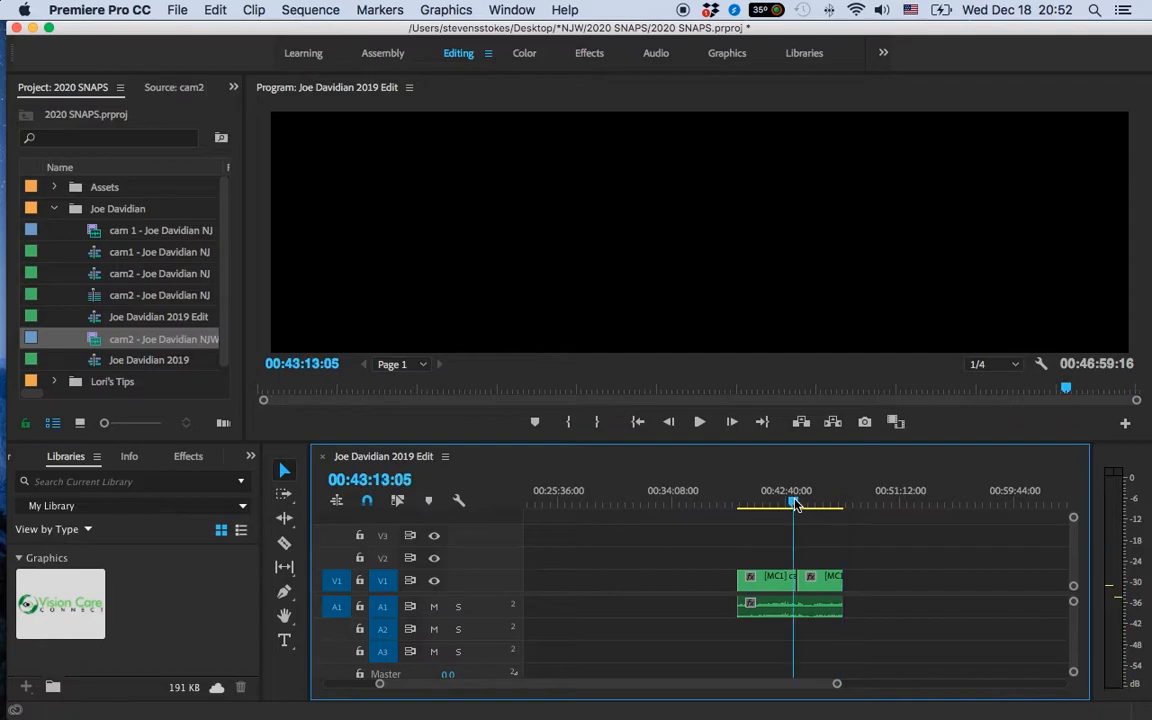
pyautogui.press('=')
pyautogui.press('=')
pyautogui.press('=')
pyautogui.press('=')
pyautogui.click(935, 497)
pyautogui.press('space')
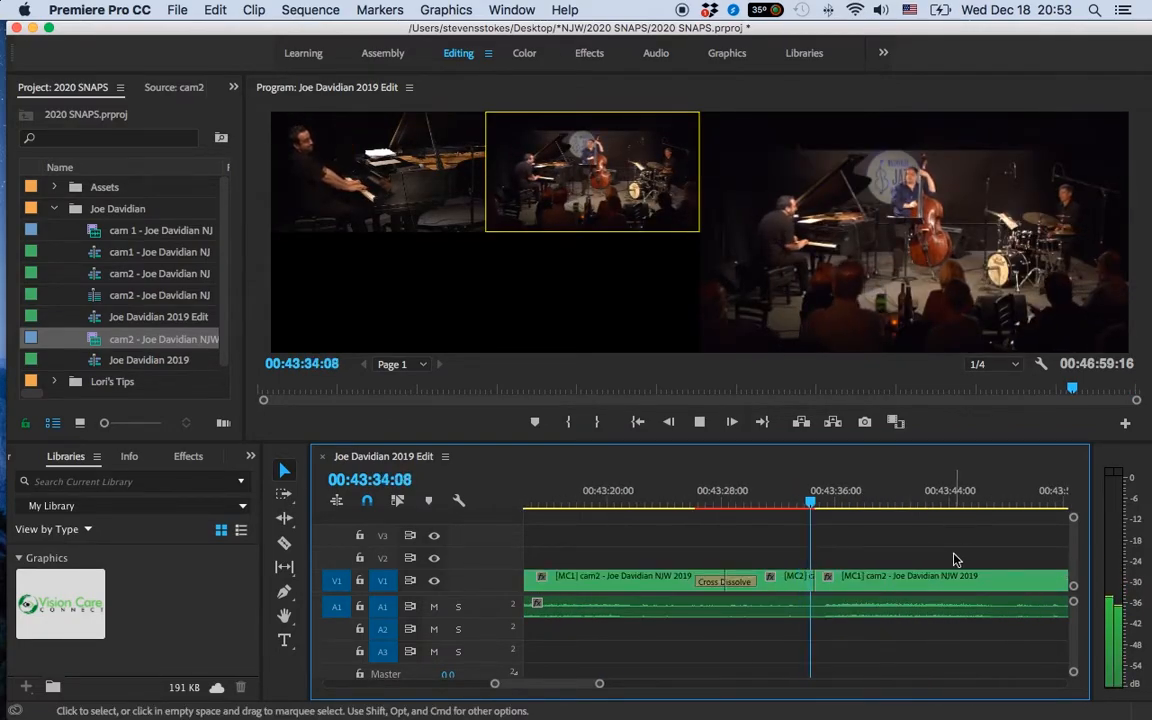
pyautogui.press('1')
pyautogui.press('space')
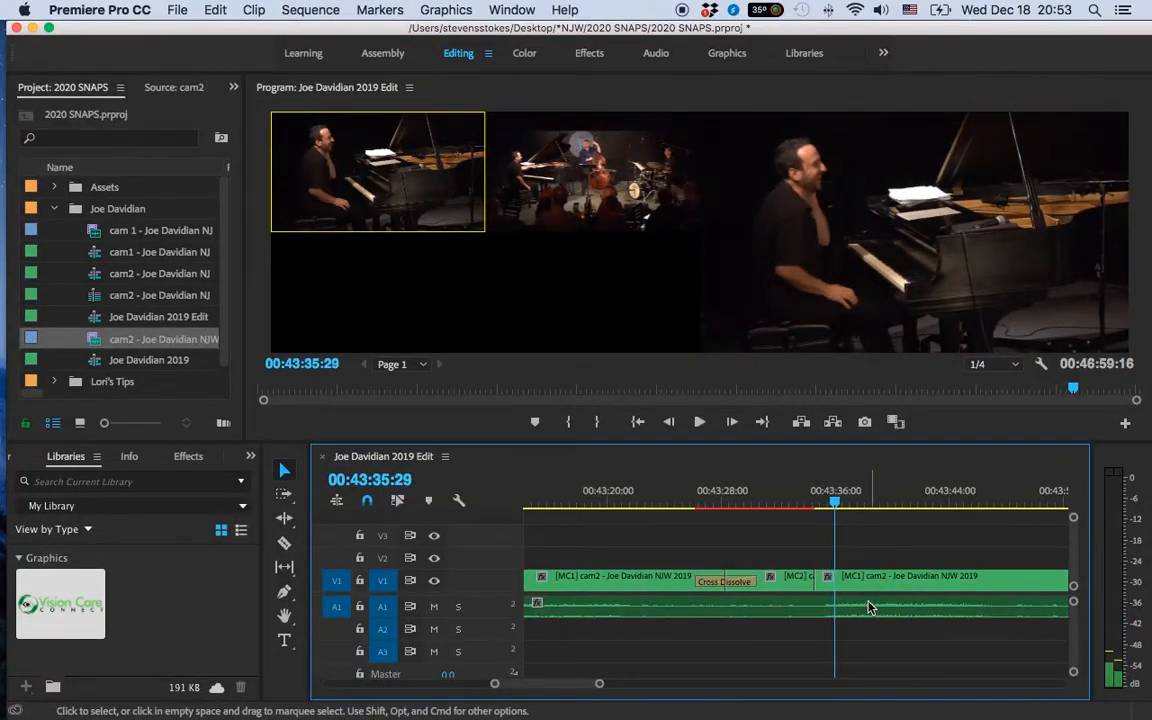
# Roll the cut from camera 2 back to camera 1 to 00:43:40:16 and place the playhead there.
pyautogui.press('n')
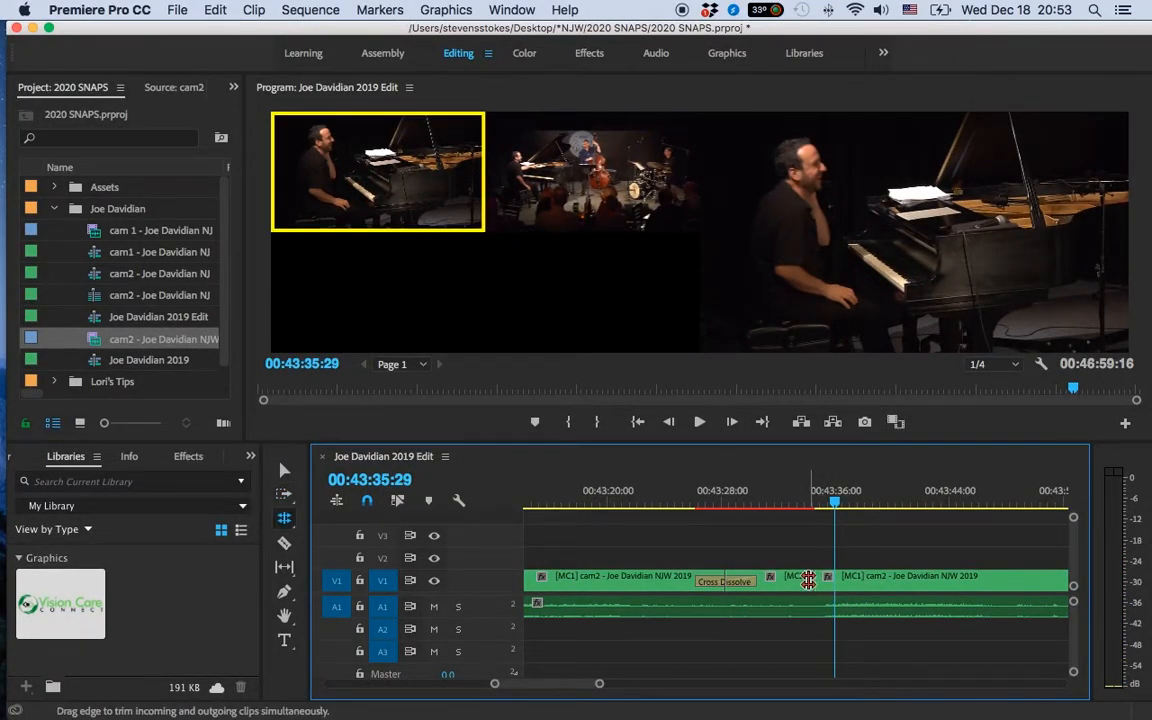
pyautogui.moveTo(811, 580); pyautogui.dragTo(899, 578)
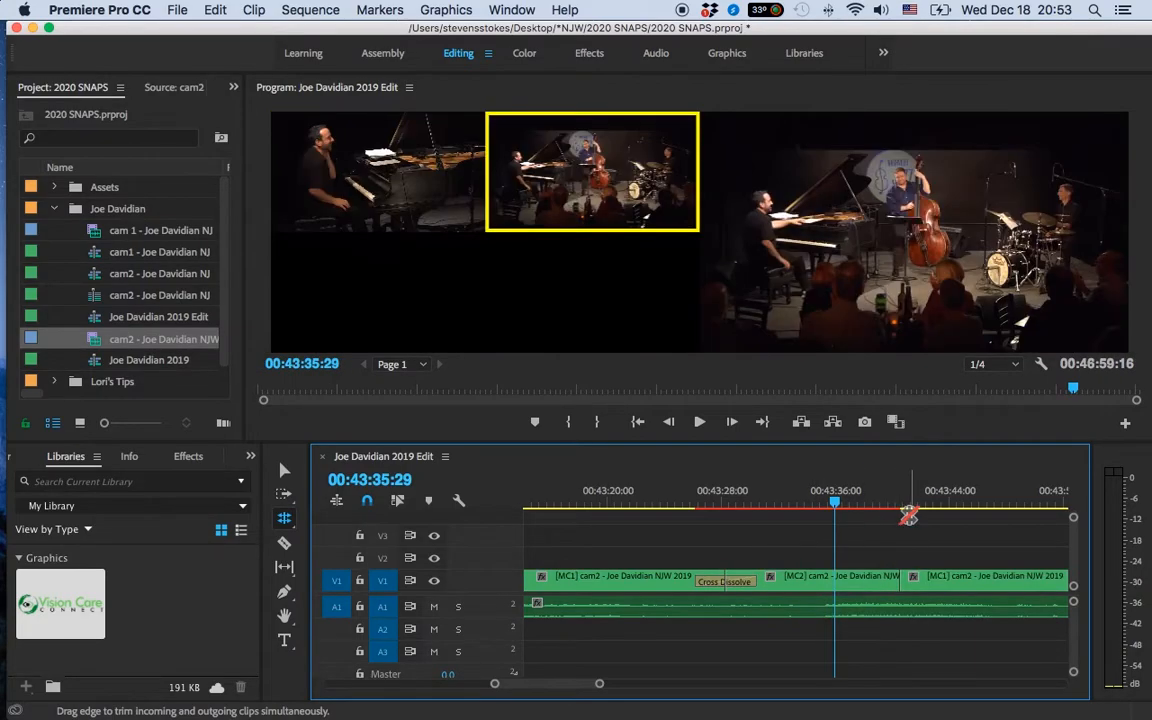
pyautogui.click(909, 501)
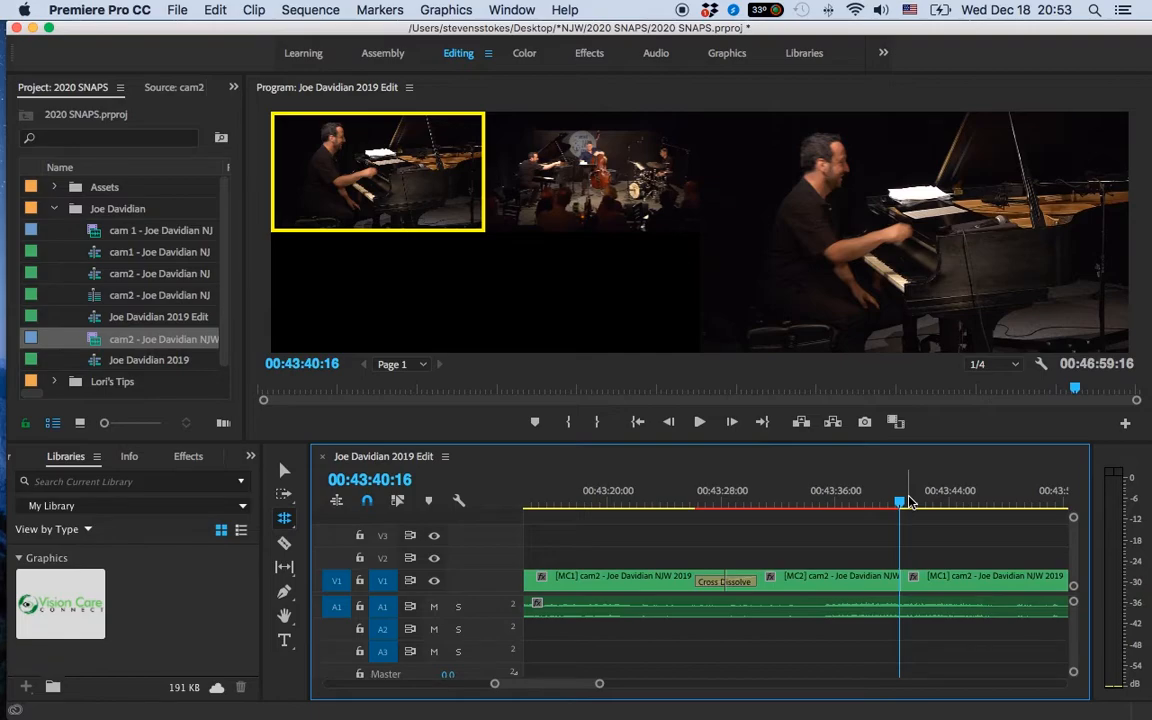
# Switch the clip that follows the 00:43:40:16 cut to camera 2.
pyautogui.press('Up')
pyautogui.press('Down')
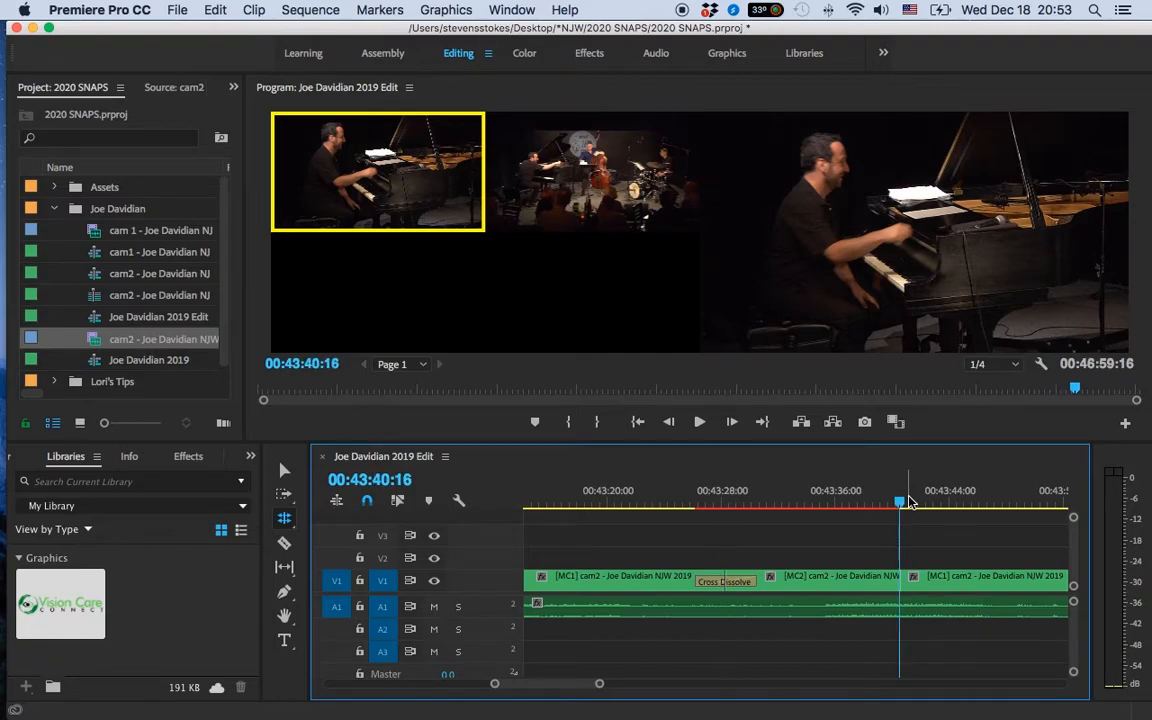
pyautogui.press('2')
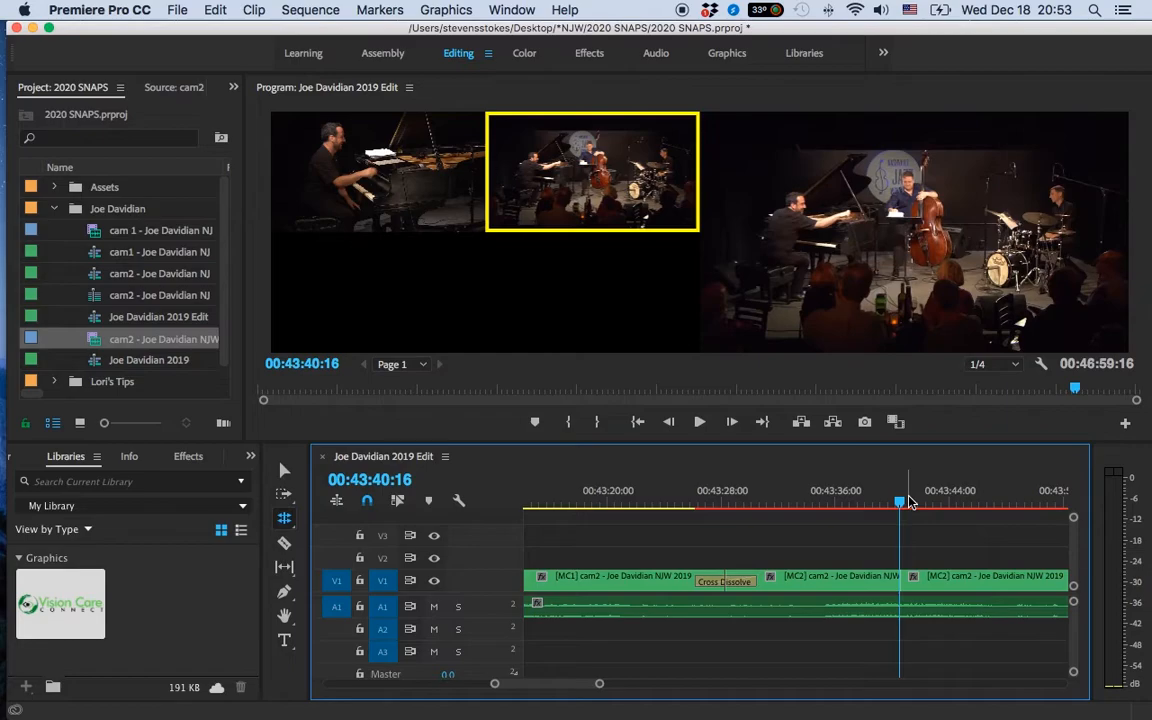
pyautogui.press('1')
pyautogui.press('2')
# Ripple delete the empty gap before the first clip so the excerpt starts at 00:00:00:00.
pyautogui.press('-')
pyautogui.press('-')
pyautogui.press('-')
pyautogui.press('-')
pyautogui.press('-')
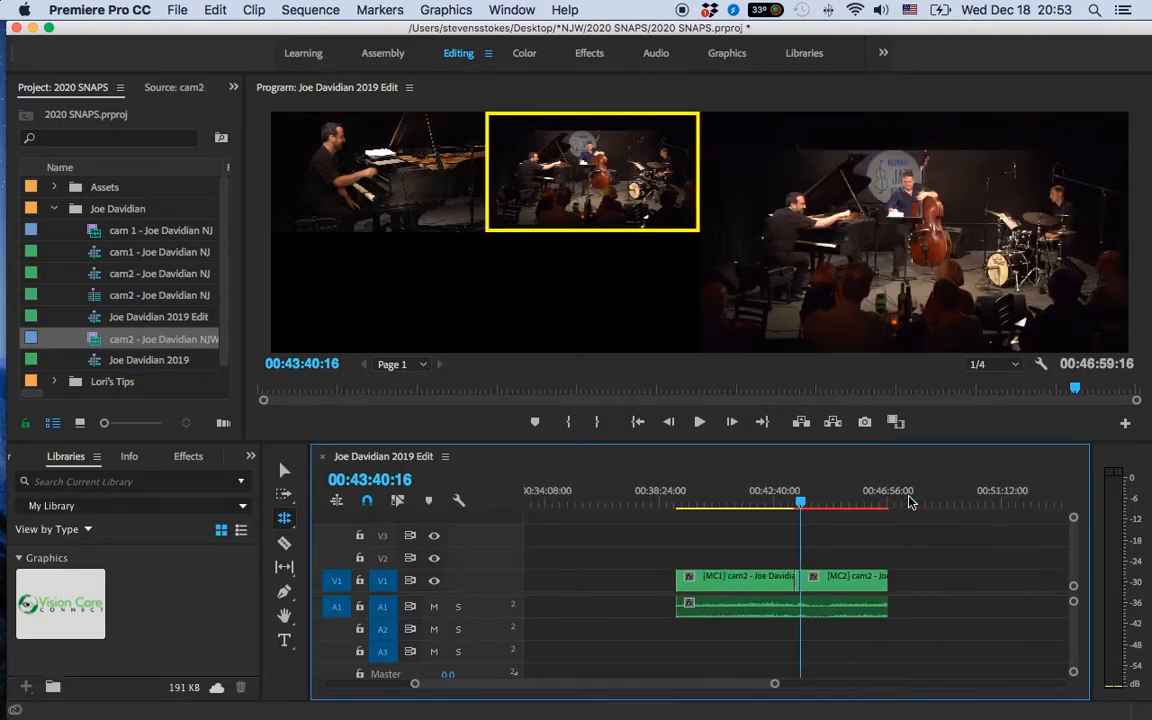
pyautogui.press('v')
pyautogui.click(632, 580)
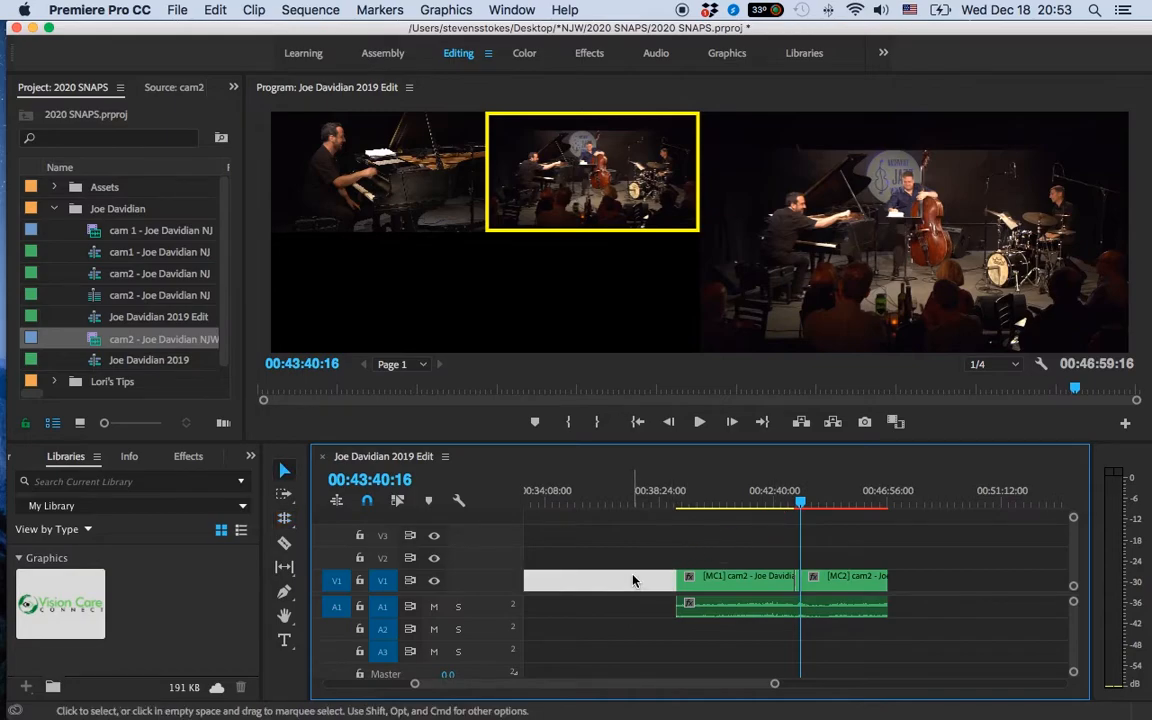
pyautogui.press('Delete')
pyautogui.press('\\')
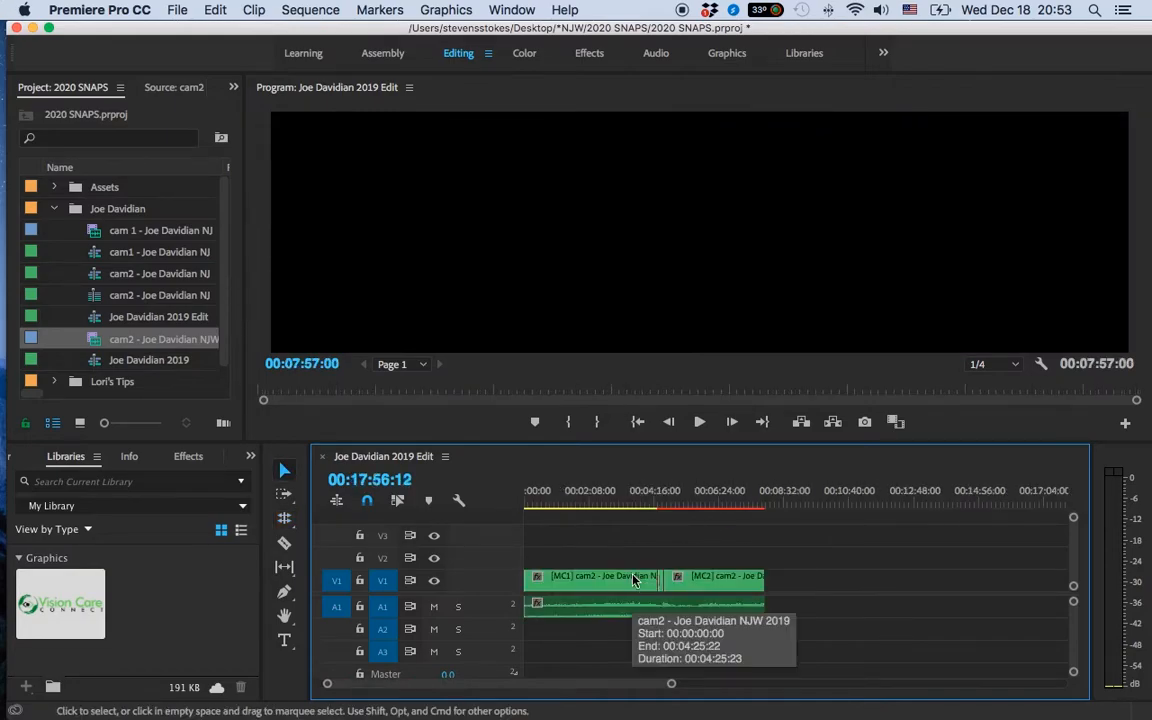
# Return the playhead to the start of the edit sequence at 00:00:00:00.
pyautogui.press('Up')
pyautogui.press('Up')
pyautogui.press('Up')
pyautogui.press('Up')
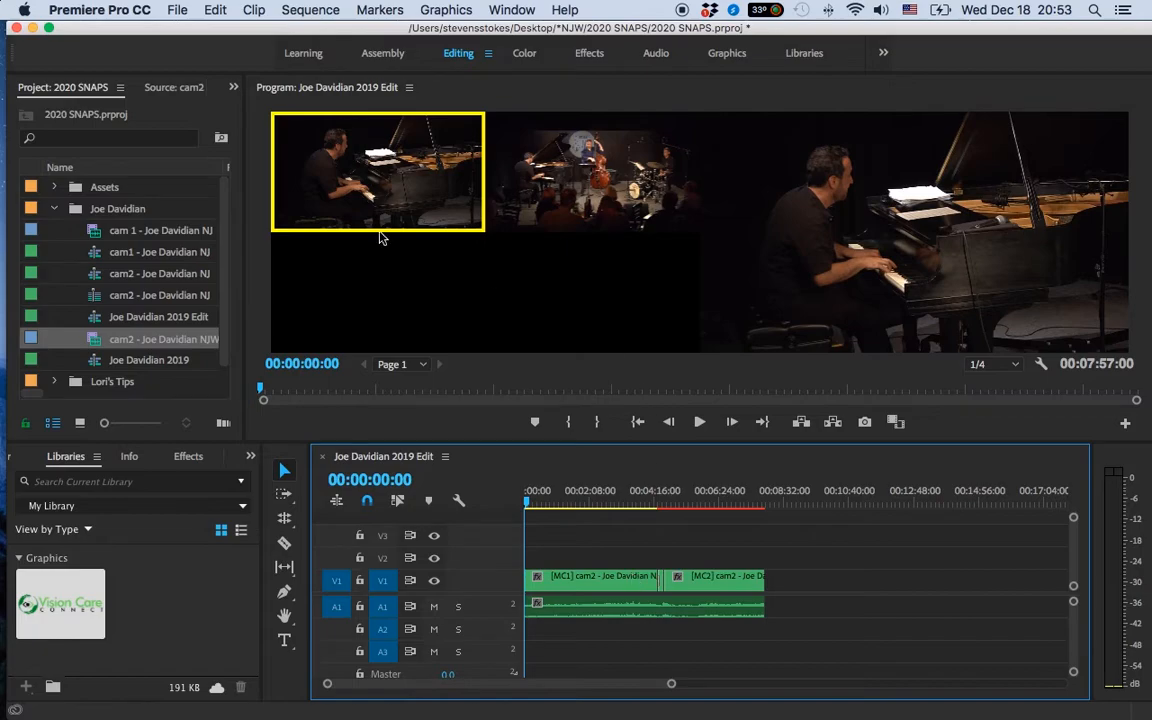
# Open the Joe Davidian 2019 sequence, look through its credits, and copy all its title and black clips.
pyautogui.doubleClick(165, 360)
pyautogui.click(538, 497)
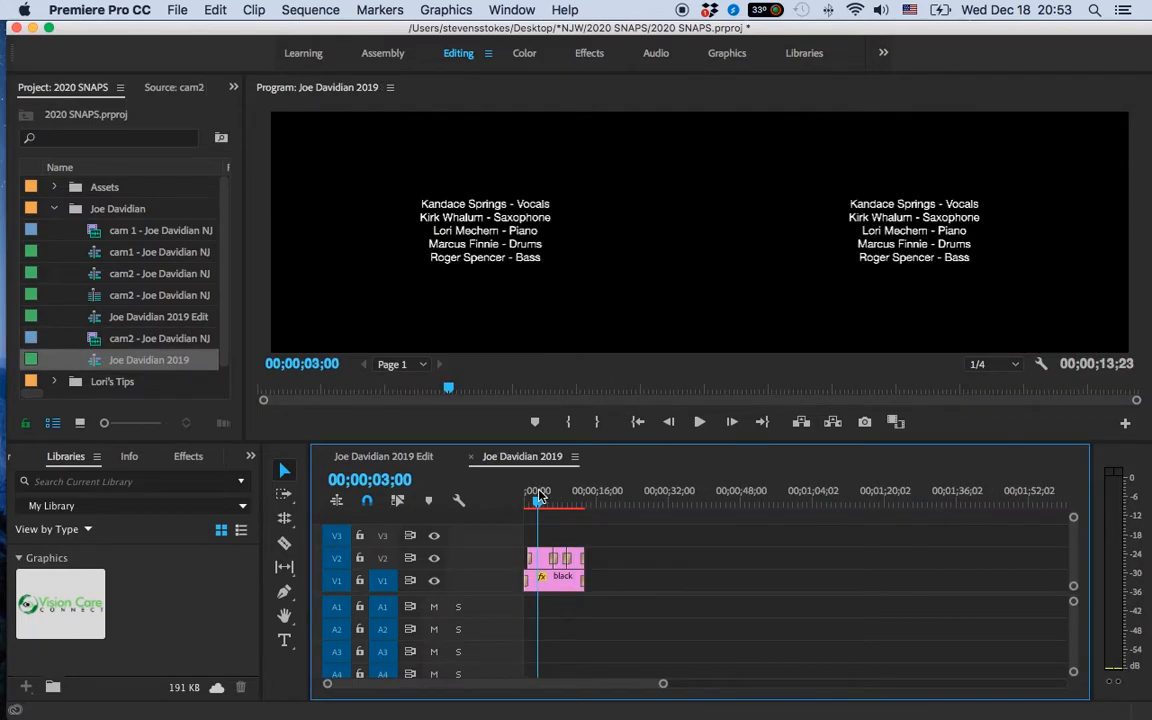
pyautogui.moveTo(538, 497); pyautogui.dragTo(578, 503)
pyautogui.moveTo(618, 540); pyautogui.dragTo(527, 578)
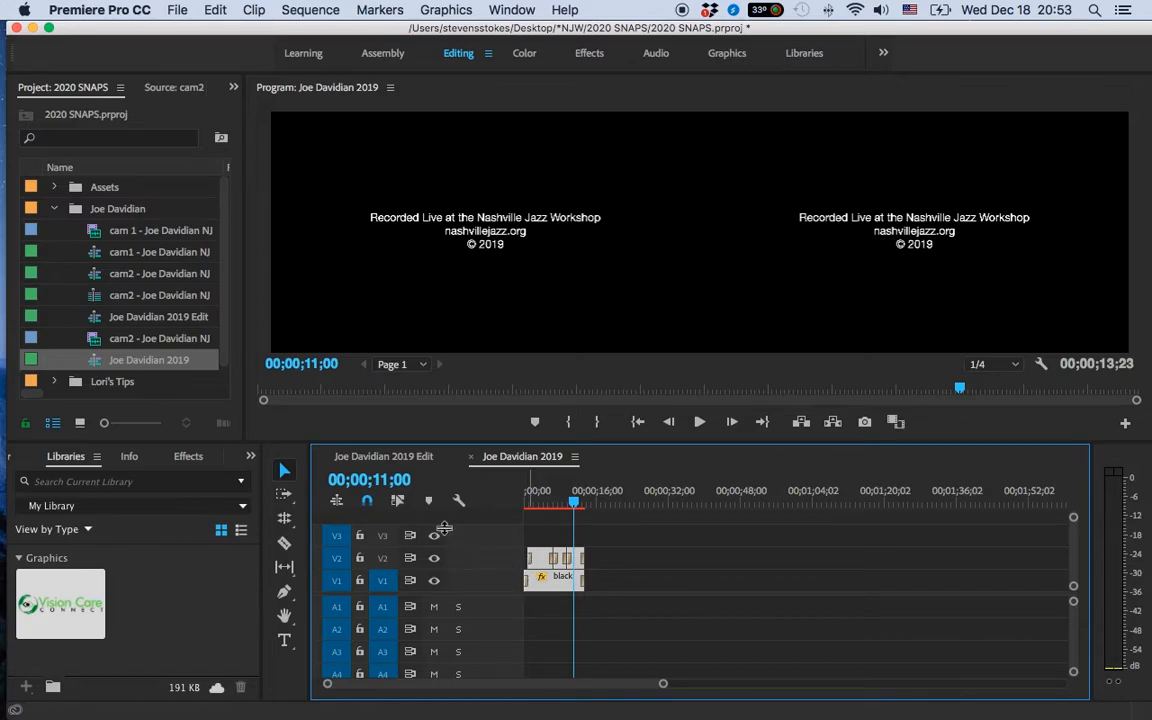
# Paste the titles into the edit sequence and place them on V2 and V3 over the end of the last concert clip.
pyautogui.click(383, 456)
pyautogui.click(780, 503)
pyautogui.press('super+v')
pyautogui.moveTo(823, 535); pyautogui.dragTo(780, 568)
# Play the ending from 00:07:42:25 to check the titles over the concert footage.
pyautogui.moveTo(784, 504); pyautogui.dragTo(757, 510)
pyautogui.click(757, 510)
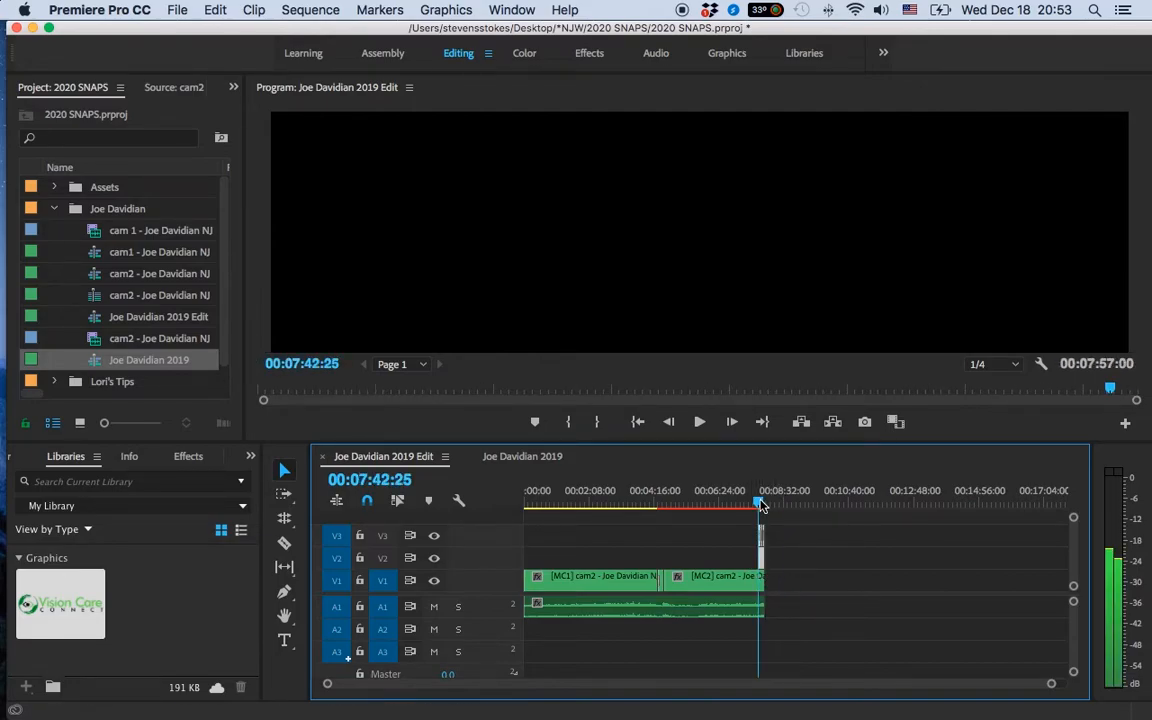
pyautogui.press('space')
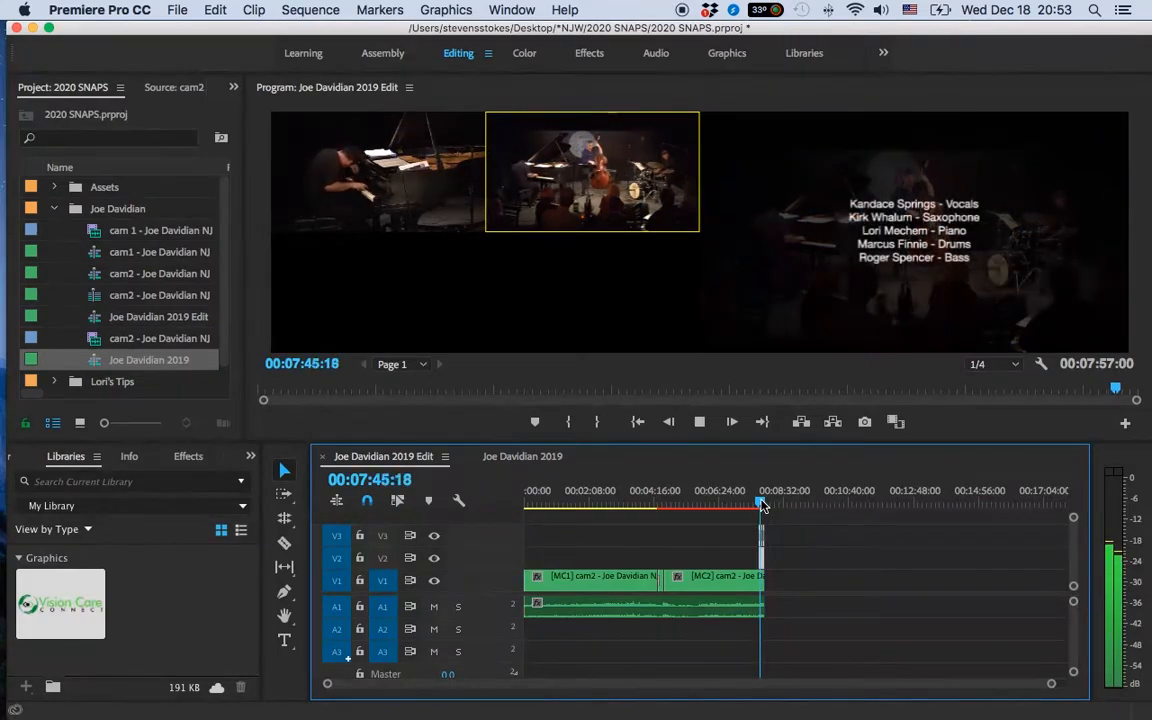
pyautogui.press('space')
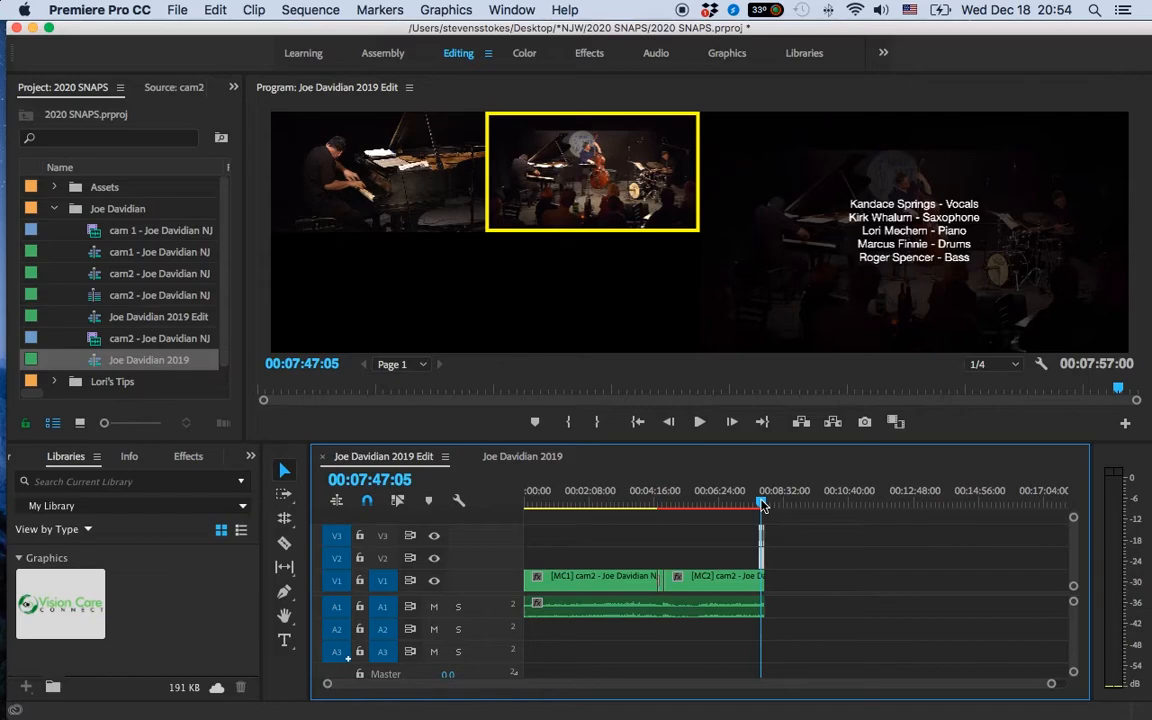
# Add a fade-in at the start of the first concert clip and play the opening from 00:00:00:00.
pyautogui.click(588, 491)
pyautogui.press('Home')
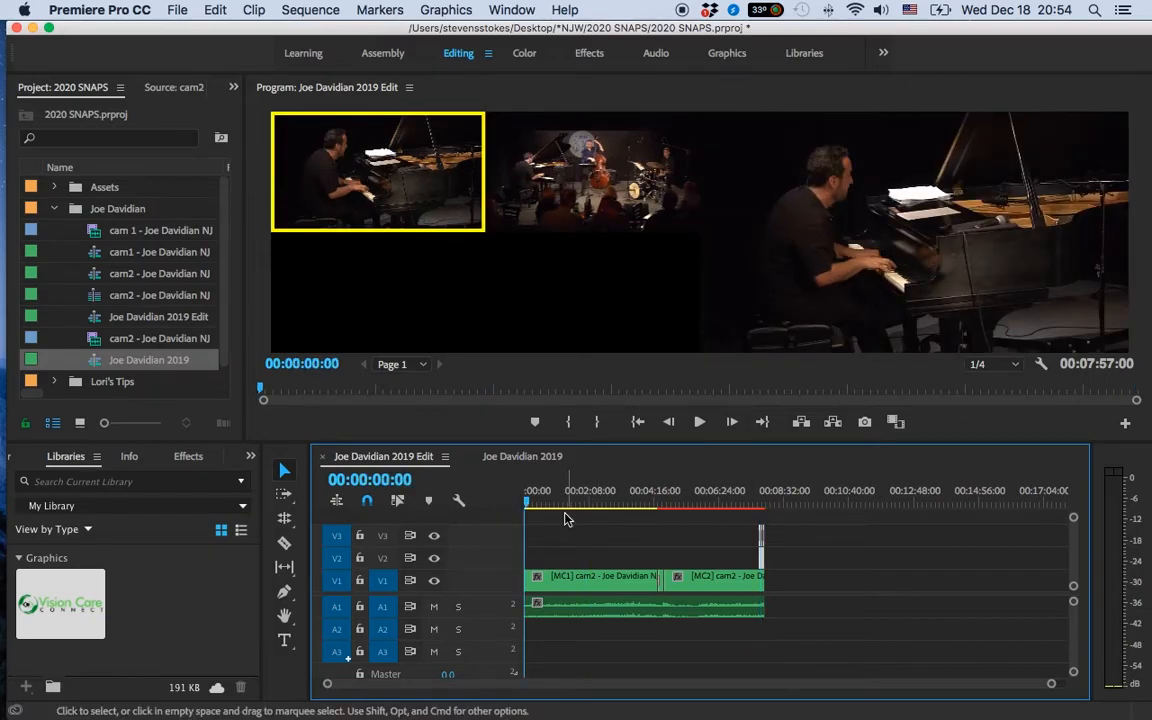
pyautogui.click(763, 553)
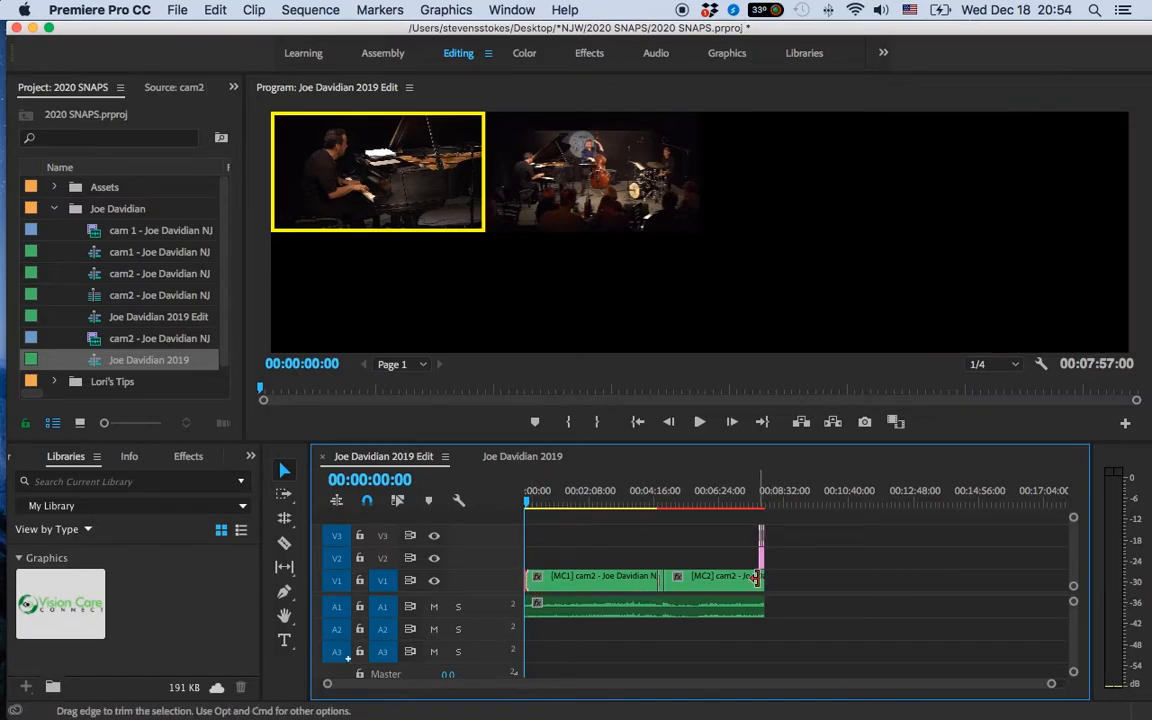
pyautogui.press('space')
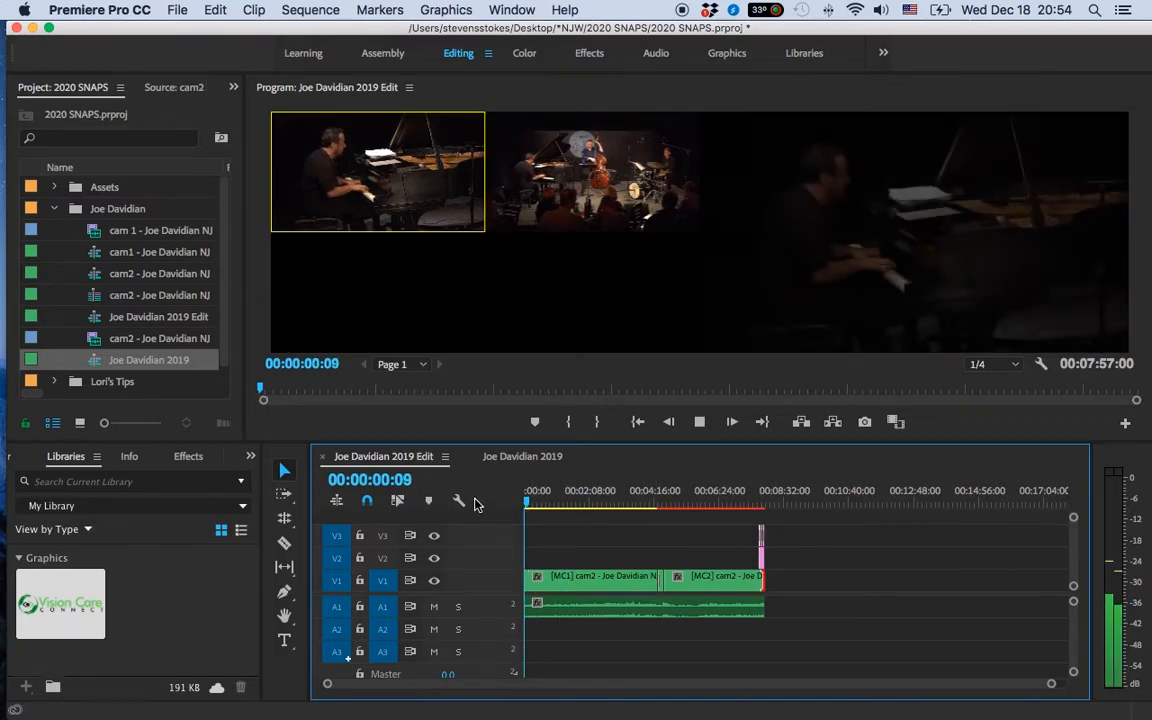
# Mark the whole edit sequence from 00:00:00:00 to 00:07:57:00 as the in-to-out range.
pyautogui.press('Home')
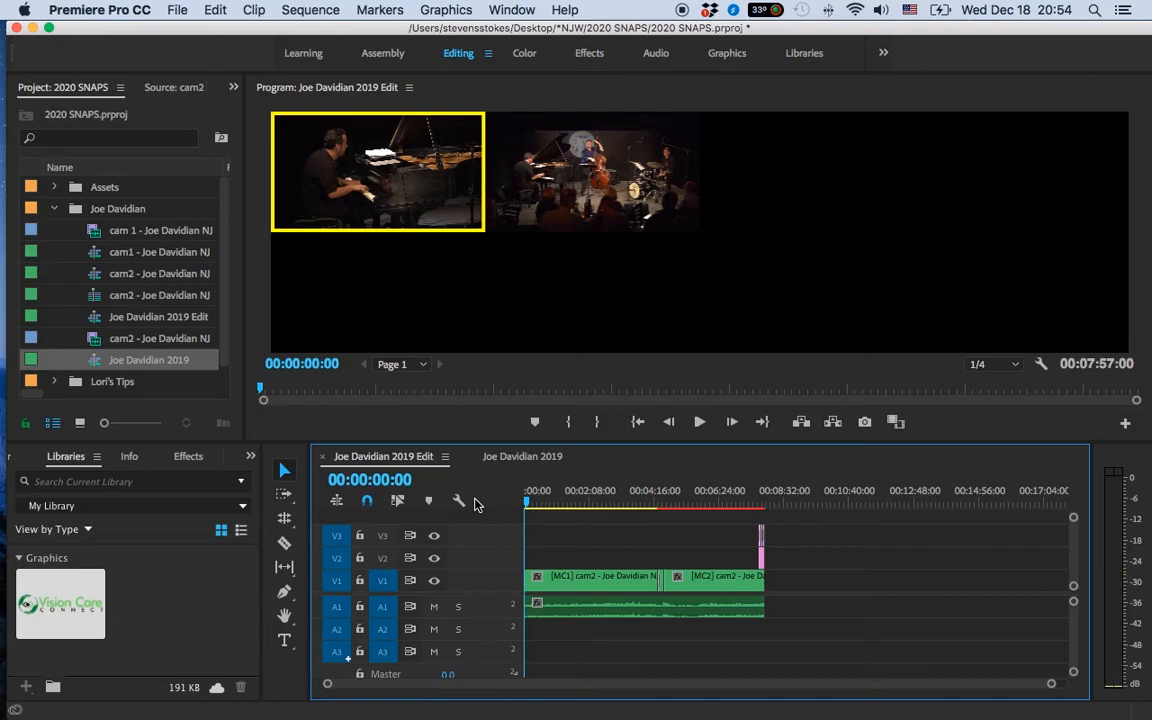
pyautogui.click(779, 502)
pyautogui.press('End')
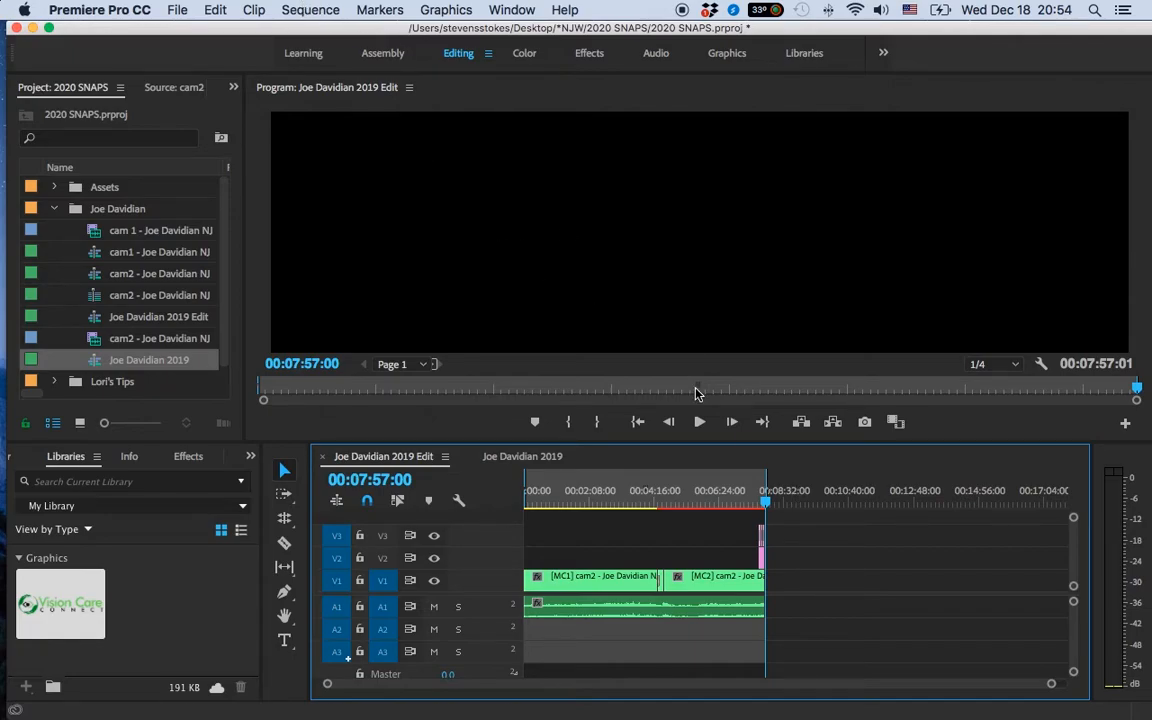
# Place the playhead on the wide stage shot at 00:04:59:21 and open the export settings for the sequence.
pyautogui.press('super+m')
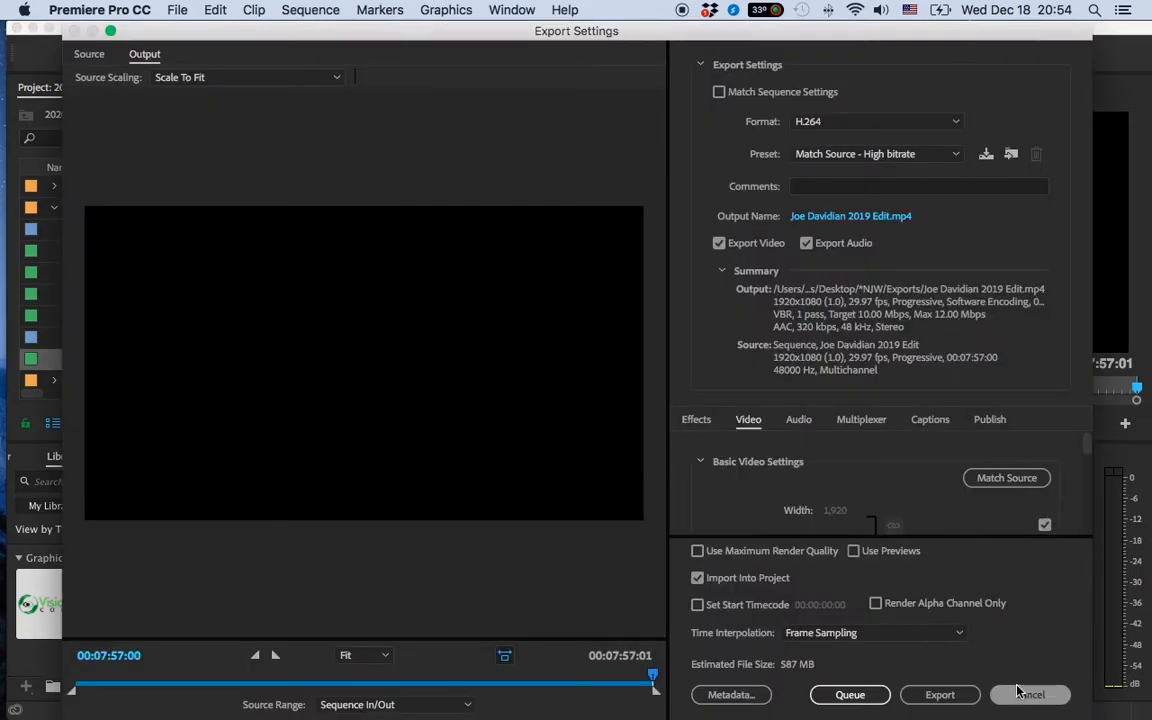
pyautogui.click(1030, 694)
pyautogui.click(676, 491)
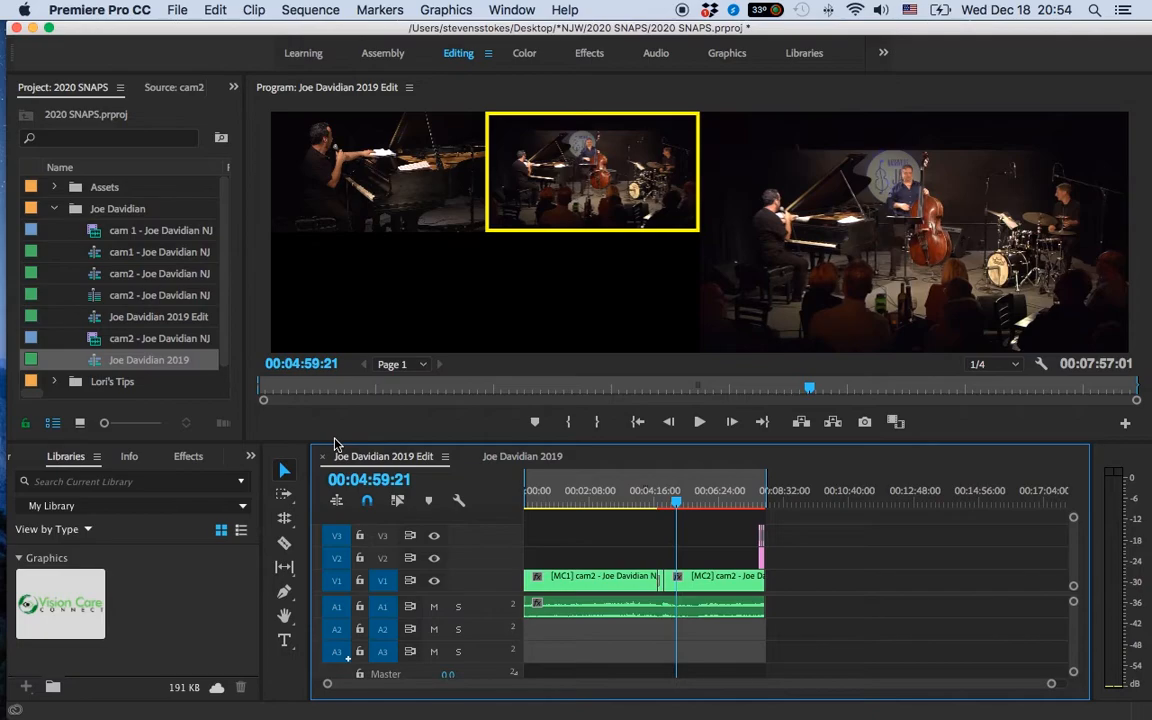
pyautogui.press('super+m')
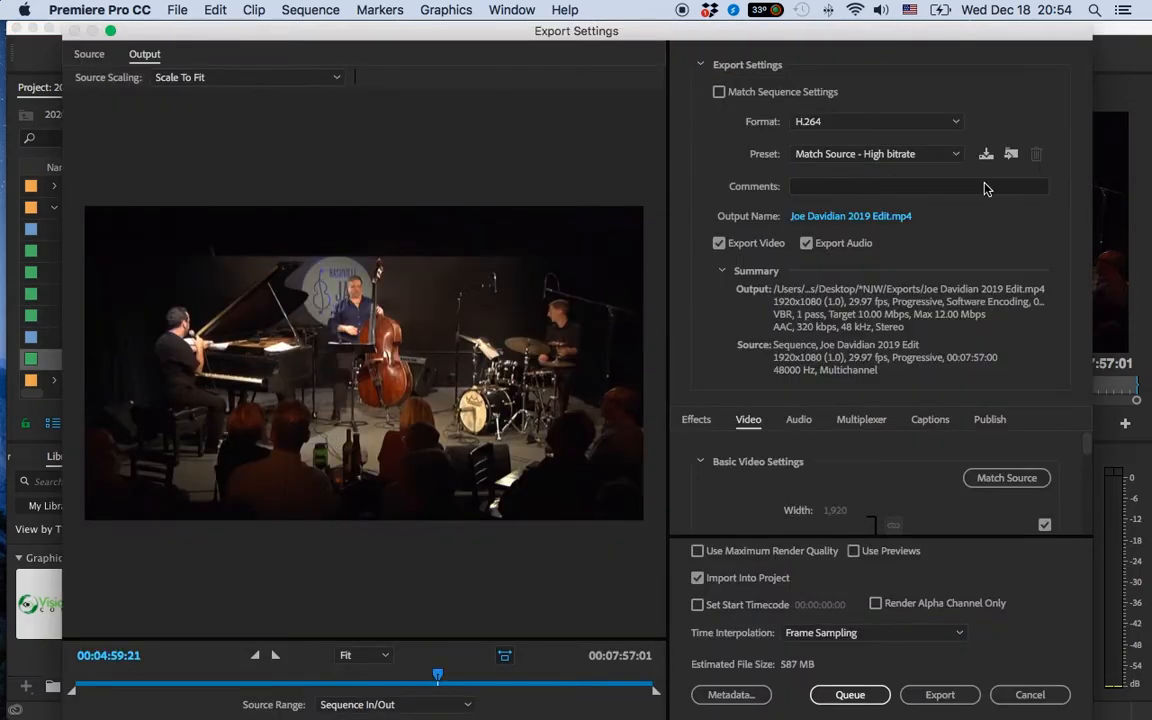
# Examine the available export formats and the basic video settings such as frame size and frame rate.
pyautogui.moveTo(1086, 450)
pyautogui.mouseDown()
pyautogui.moveTo(1085, 518)
pyautogui.moveTo(1083, 440)
pyautogui.mouseUp()
pyautogui.click(876, 121)
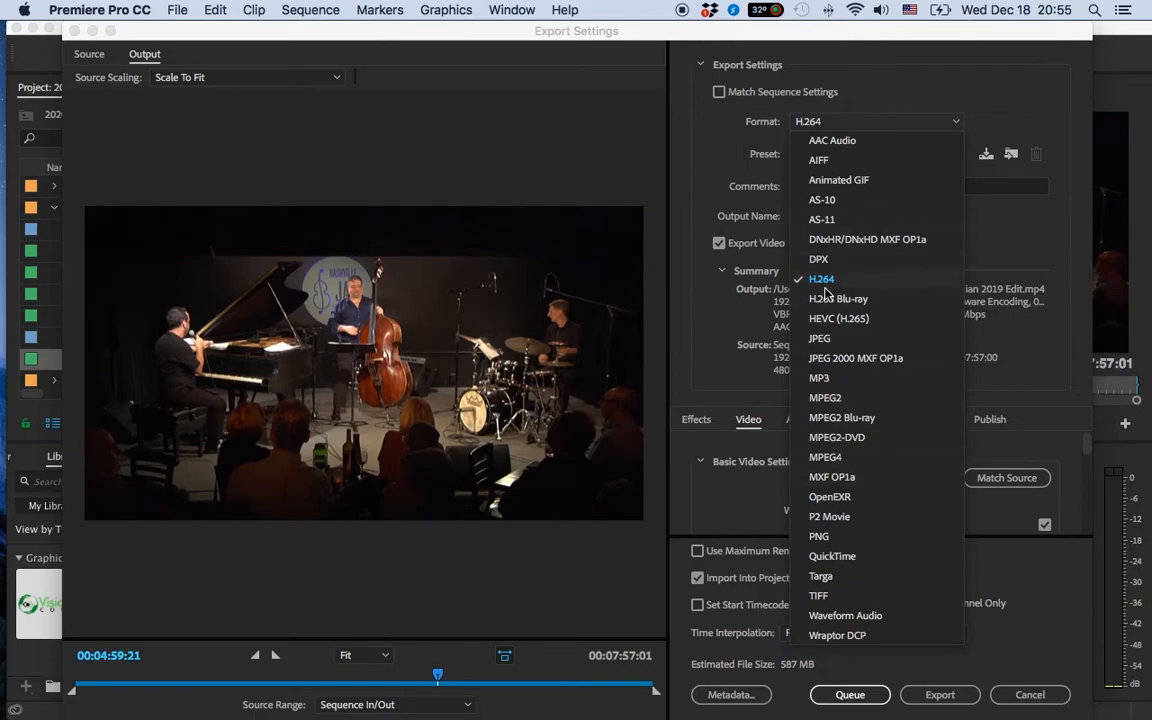
pyautogui.click(1027, 258)
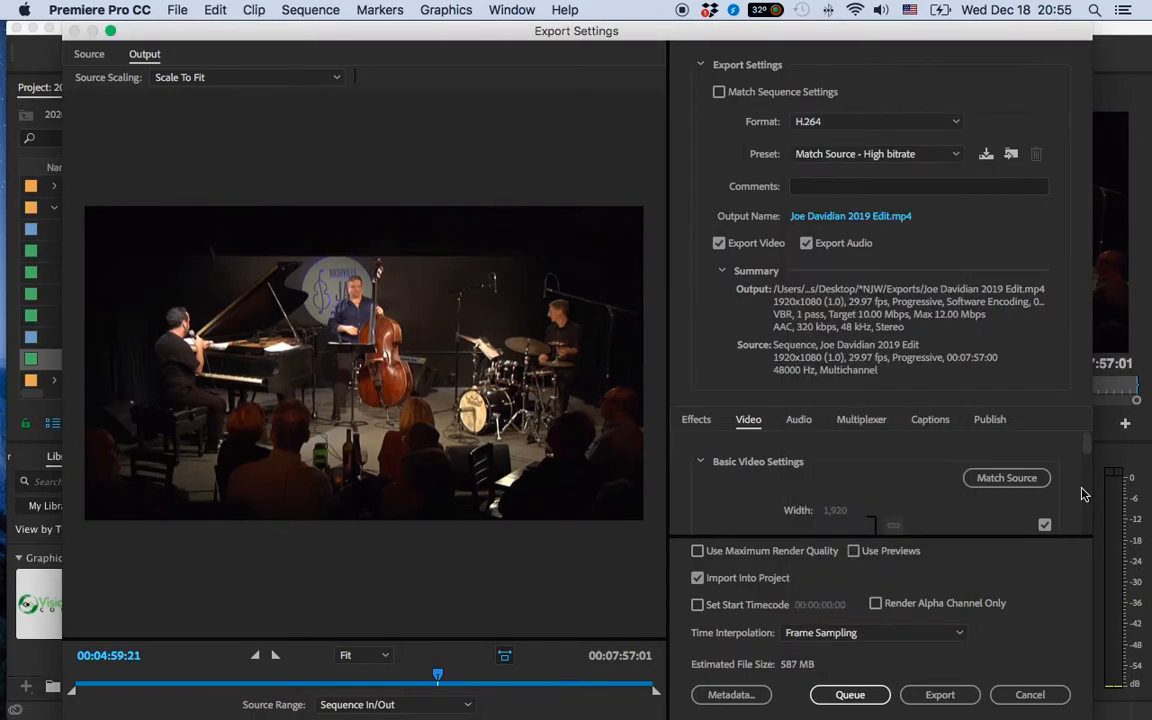
pyautogui.scroll(-2, 1089, 453)
pyautogui.scroll(2, 1089, 453)
pyautogui.scroll(-2, 1089, 458)
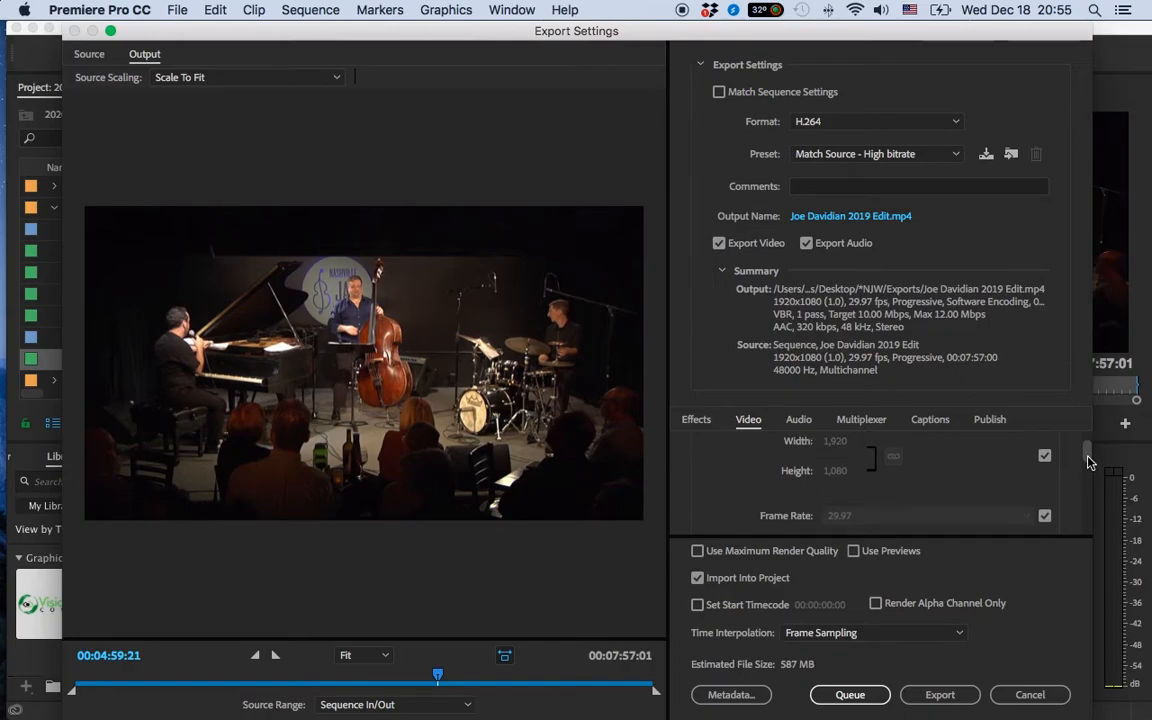
pyautogui.scroll(1, 920, 450)
pyautogui.scroll(-3, 905, 490)
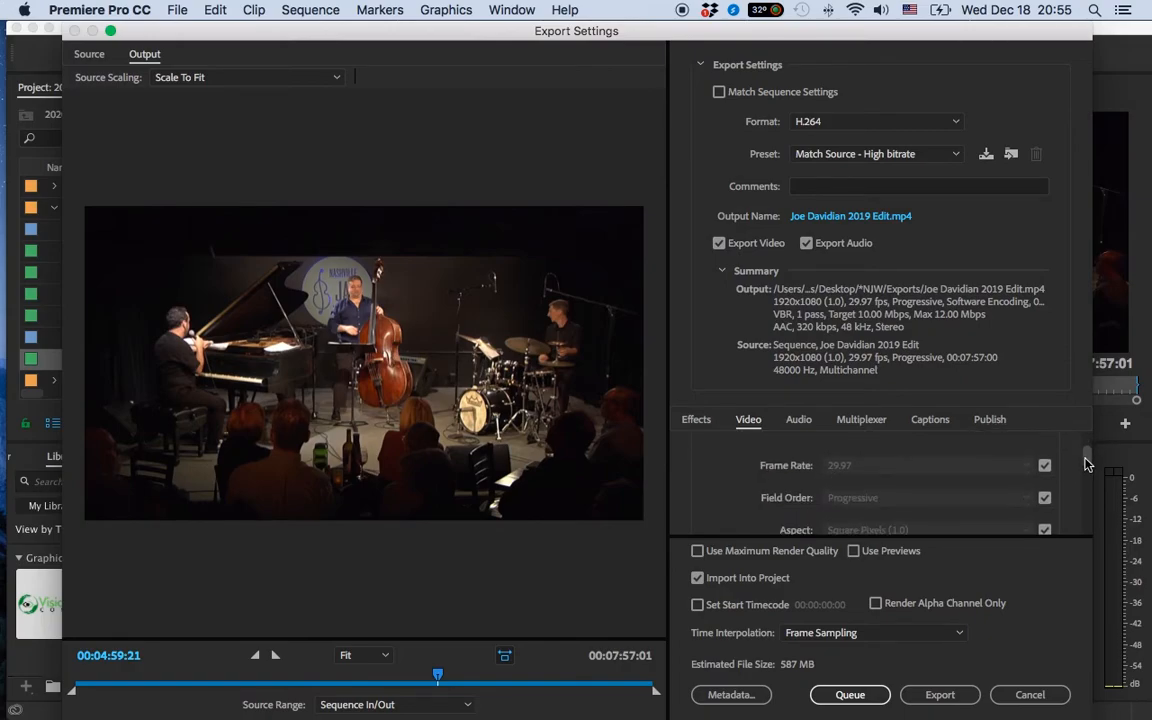
pyautogui.scroll(1, 930, 500)
# Set both the target bitrate and the maximum bitrate of the export to 5 Mbps.
pyautogui.moveTo(1085, 457); pyautogui.dragTo(1077, 509)
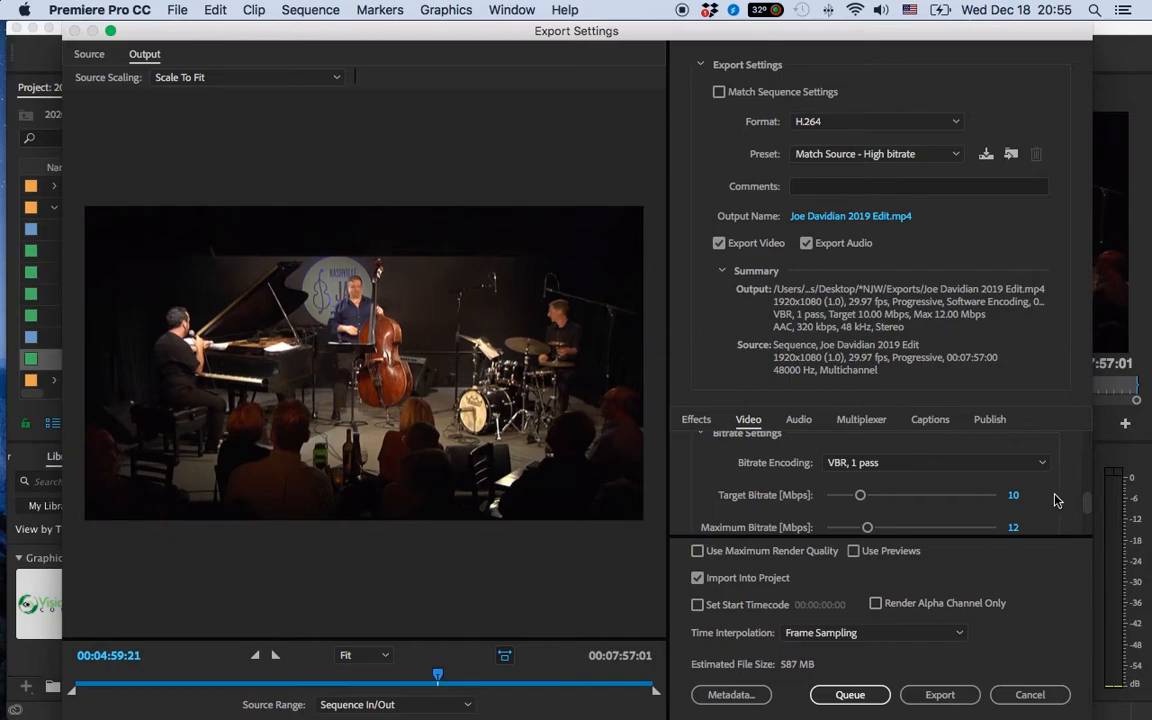
pyautogui.click(1015, 497)
pyautogui.write('5')
pyautogui.press('Return')
pyautogui.click(1013, 531)
pyautogui.write('5')
pyautogui.press('Return')
pyautogui.scroll(-1, 1061, 513)
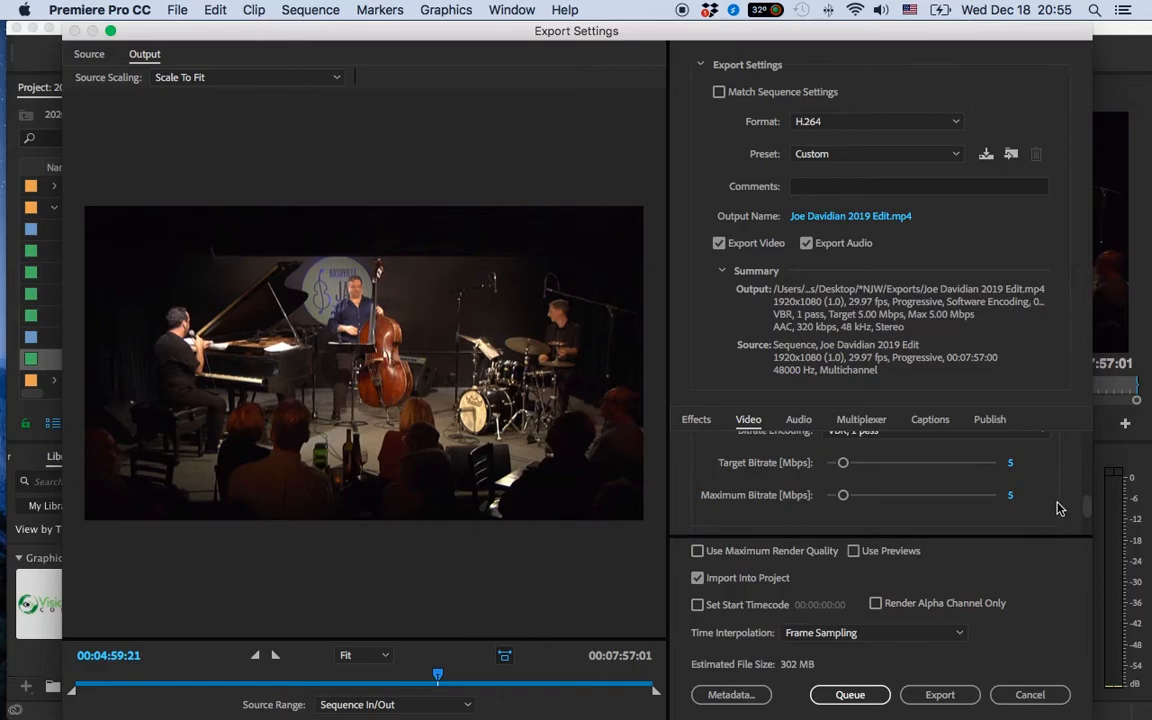
# Lower the export's target and maximum bitrates to 2 Mbps.
pyautogui.click(1010, 462)
pyautogui.write('2')
pyautogui.press('Return')
pyautogui.click(1010, 494)
pyautogui.write('2')
pyautogui.press('Return')
# Raise the maximum bitrate to about 4.61 Mbps and set it back to 2 Mbps.
pyautogui.moveTo(834, 495); pyautogui.dragTo(846, 503)
pyautogui.click(1012, 464)
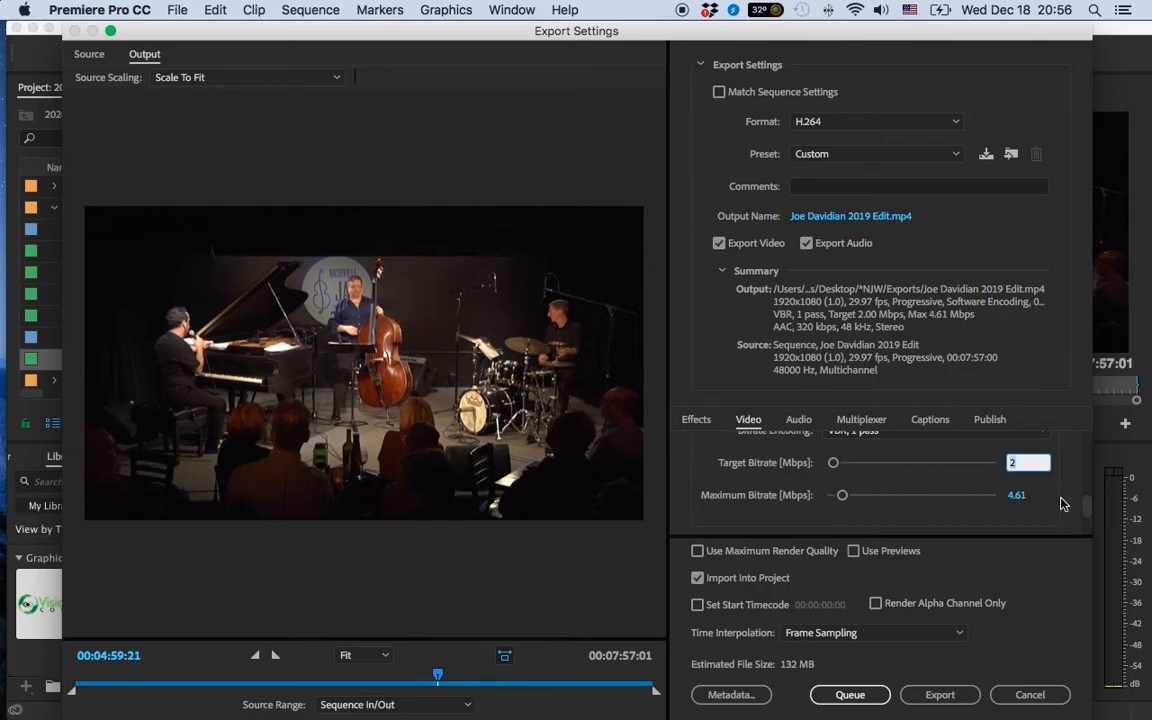
pyautogui.click(1042, 503)
pyautogui.click(1017, 496)
pyautogui.write('2')
pyautogui.press('Return')
# Restore the target and maximum bitrates to 5 Mbps for the export.
pyautogui.click(1012, 463)
pyautogui.write('5')
pyautogui.press('Return')
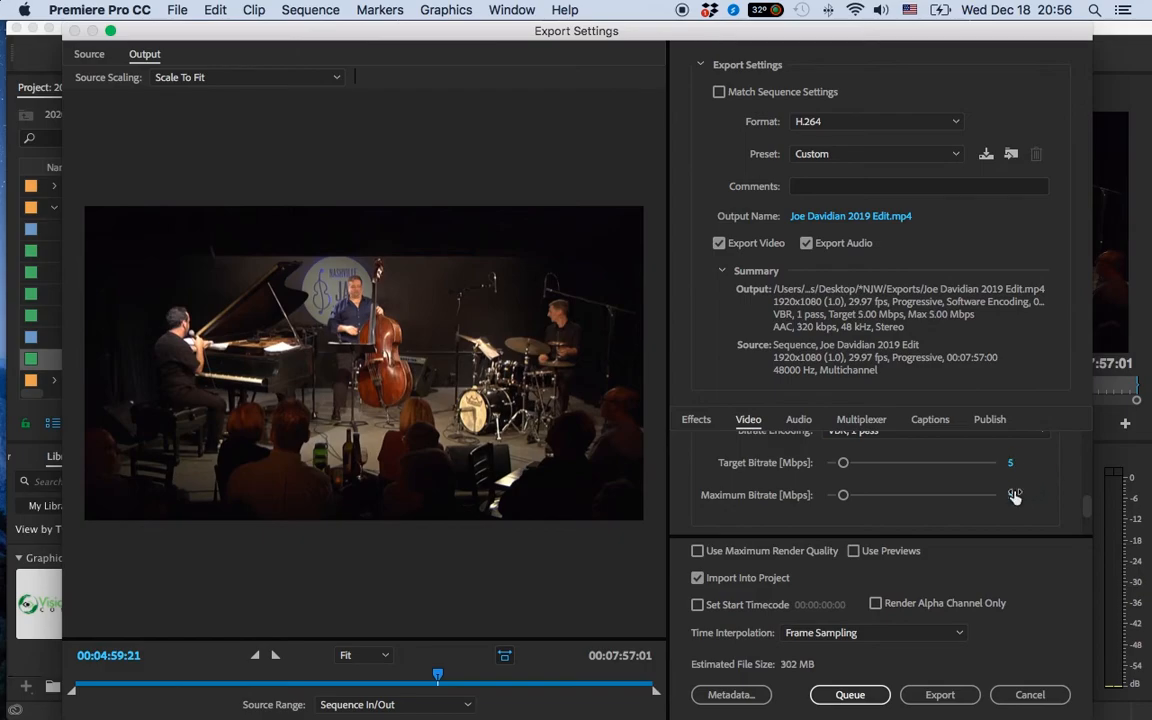
pyautogui.click(1015, 463)
pyautogui.moveTo(843, 463)
pyautogui.mouseDown()
pyautogui.moveTo(988, 464)
pyautogui.moveTo(850, 463)
pyautogui.mouseUp()
pyautogui.click(1018, 464)
pyautogui.write('5')
pyautogui.press('Return')
pyautogui.click(1016, 495)
pyautogui.write('5')
pyautogui.press('Return')
# Save the output file name as Joe Davidian 2019 Edit in the Exports folder as an MP4 video.
pyautogui.click(848, 216)
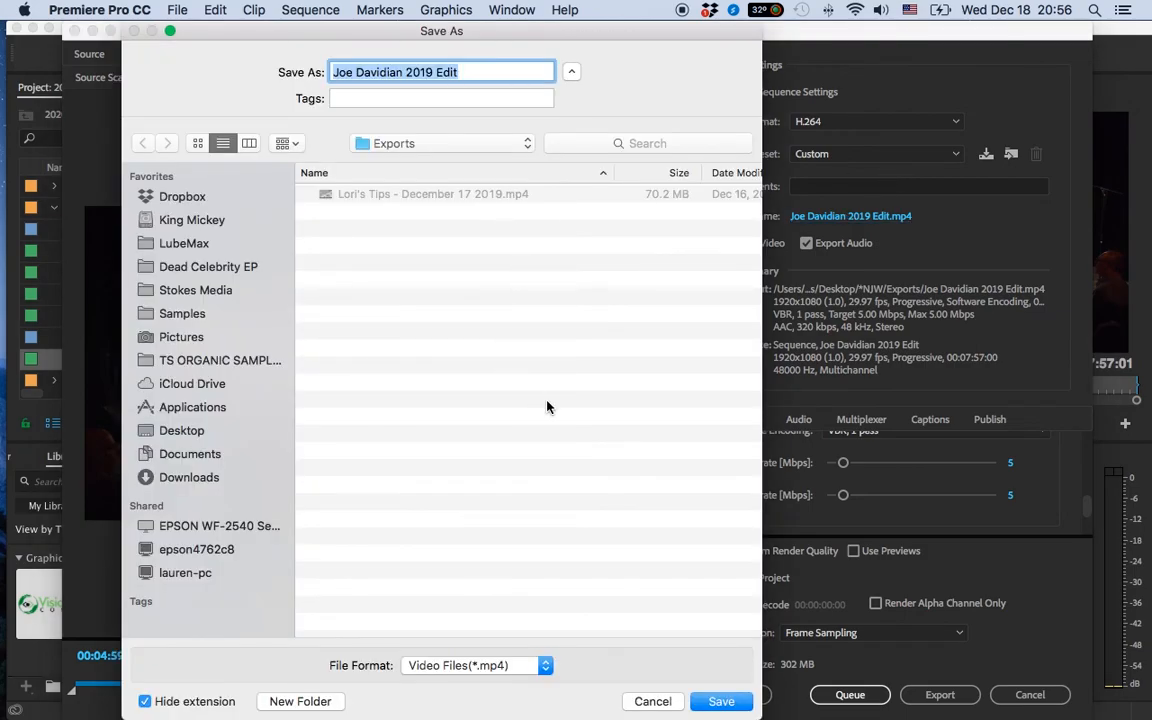
pyautogui.click(724, 701)
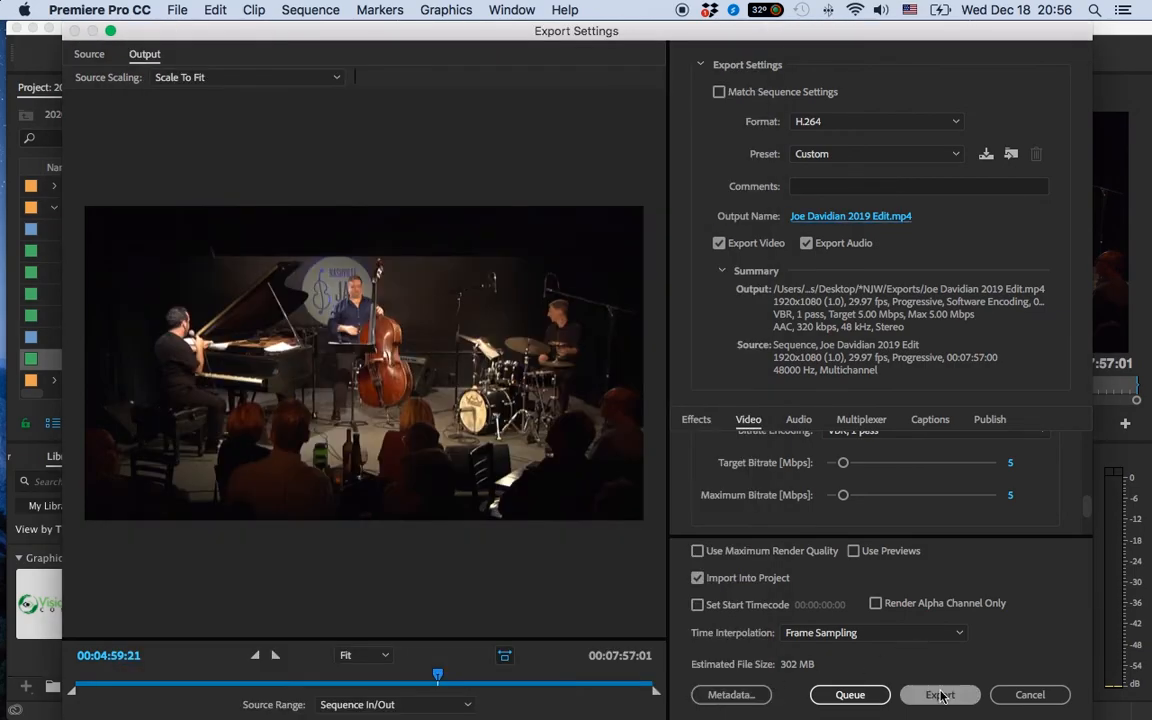